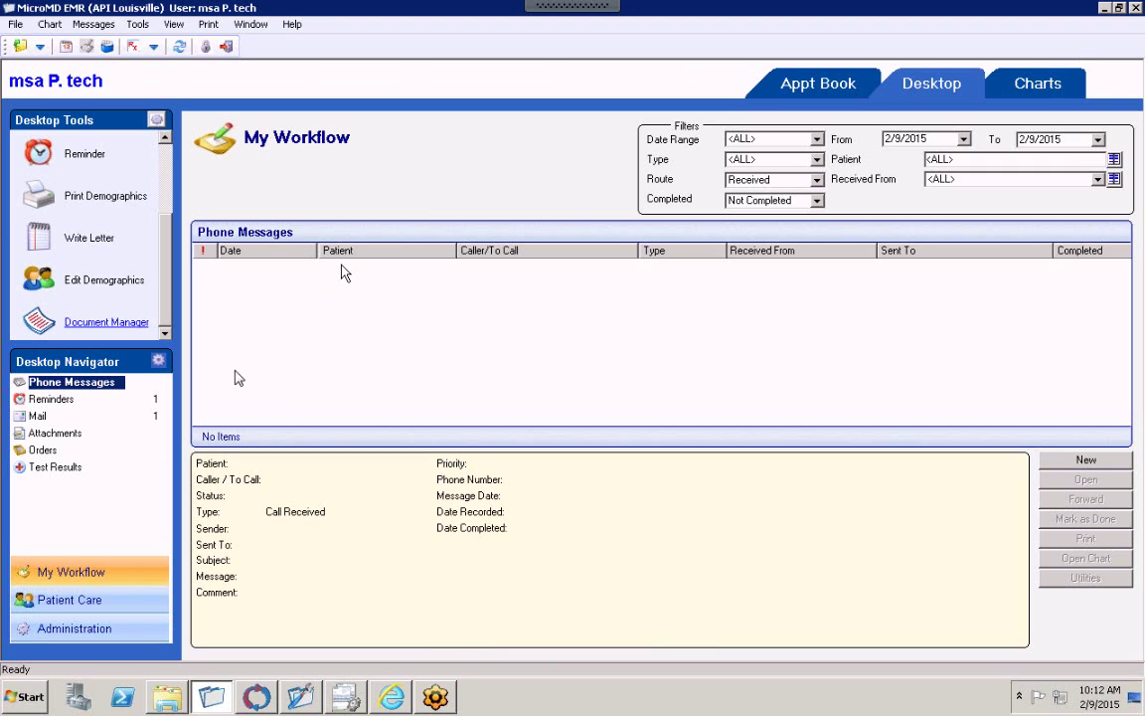
Review the Orders and Test Results entries among the selected My Workflow navigator items.
left_click(157, 364)
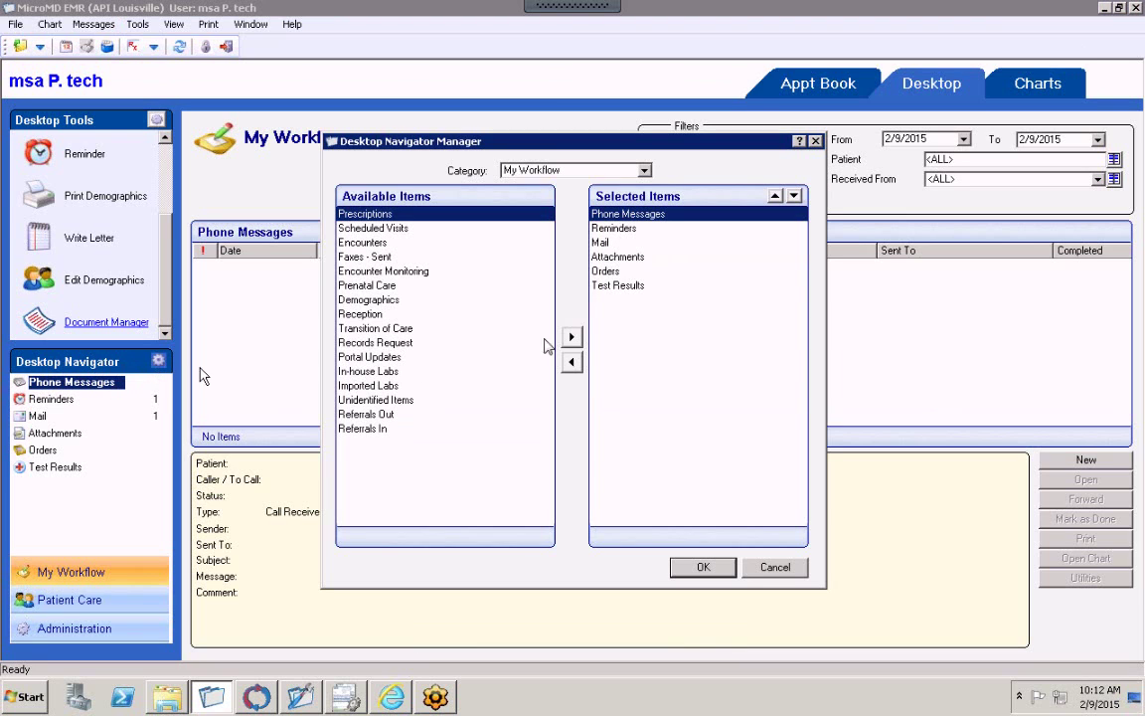
left_click(614, 271)
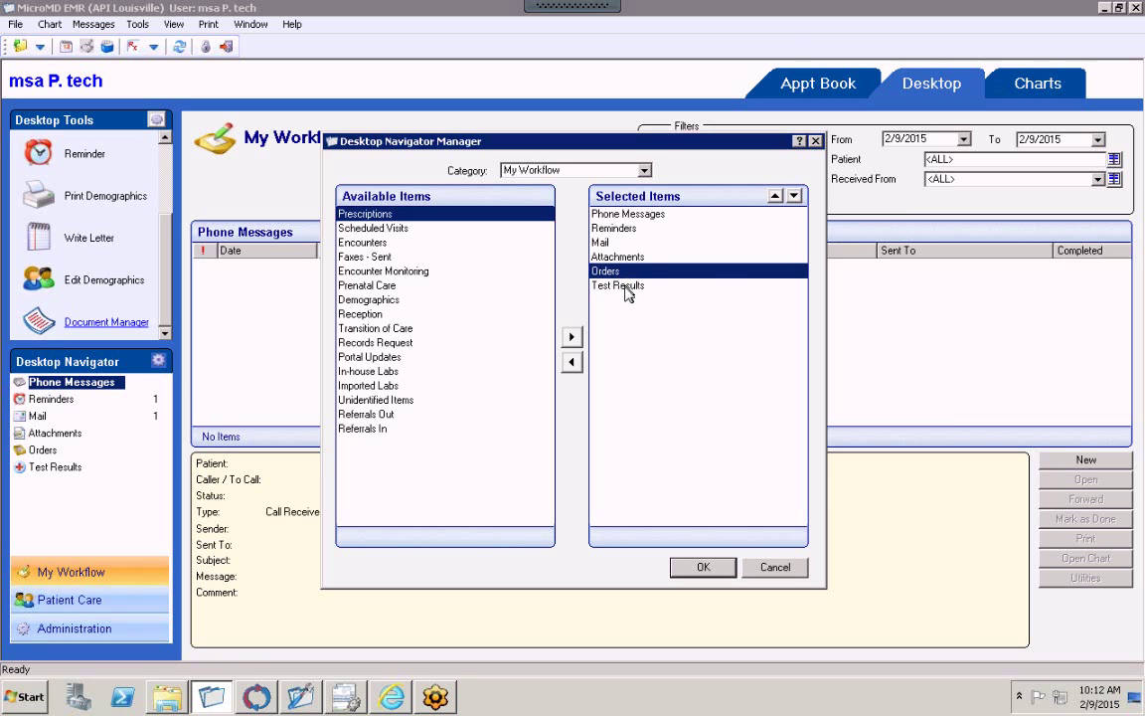
left_click(626, 288)
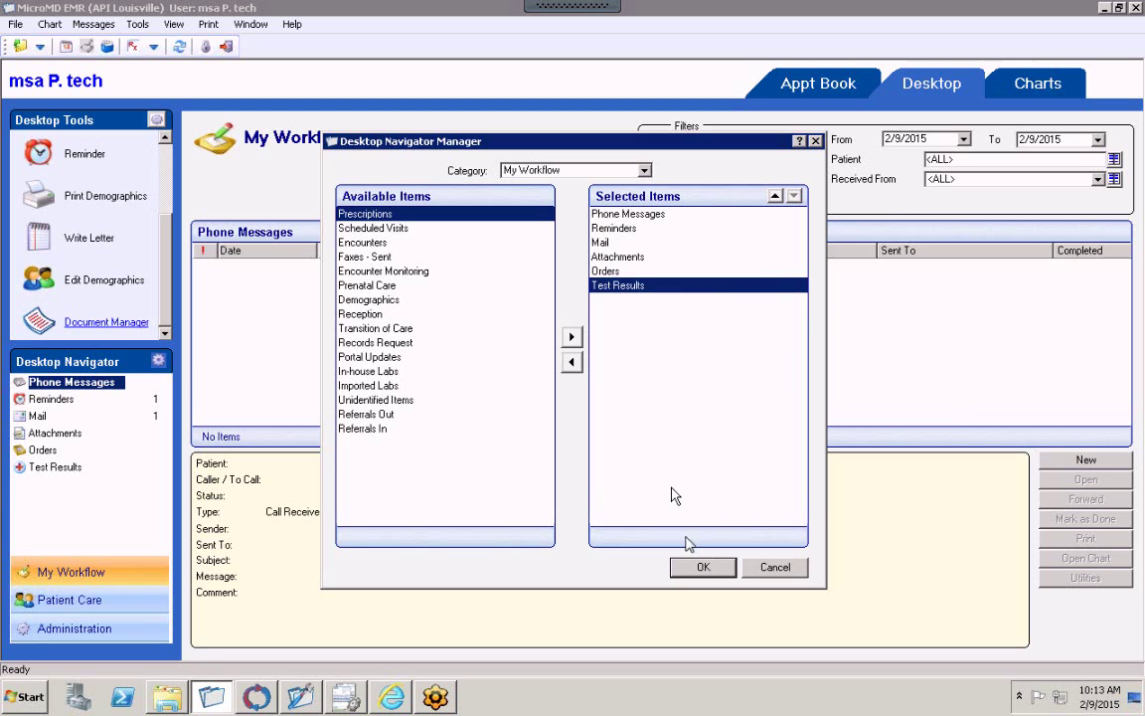
left_click(692, 569)
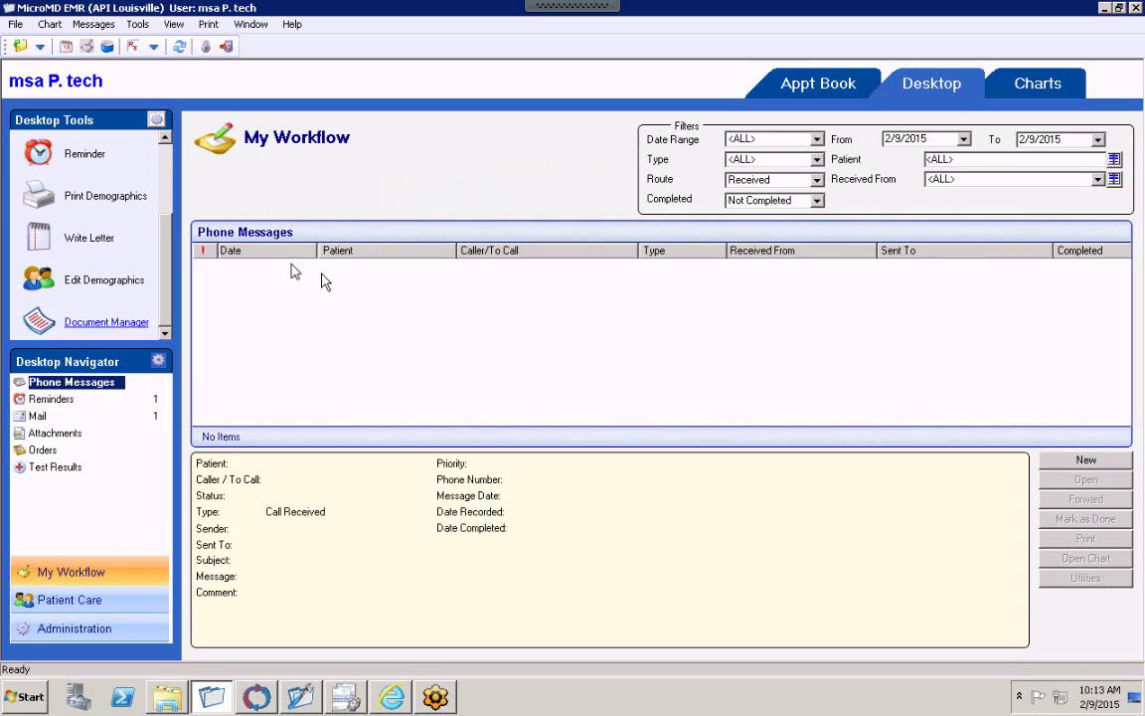
left_click(137, 24)
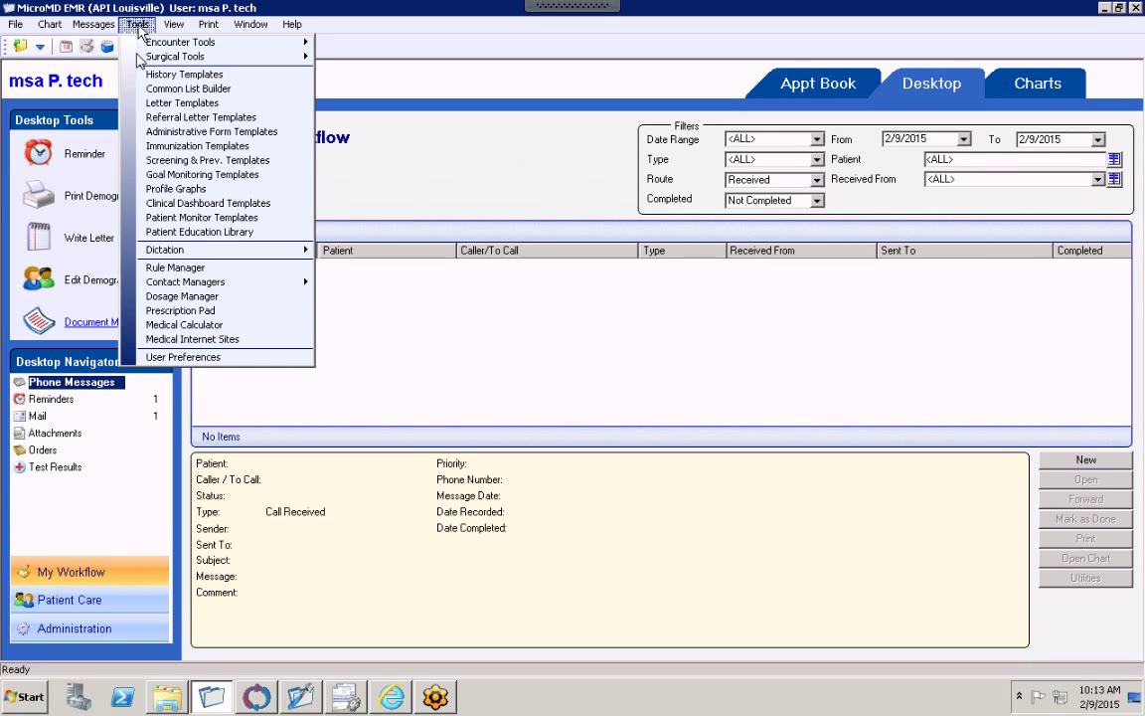
left_click(204, 358)
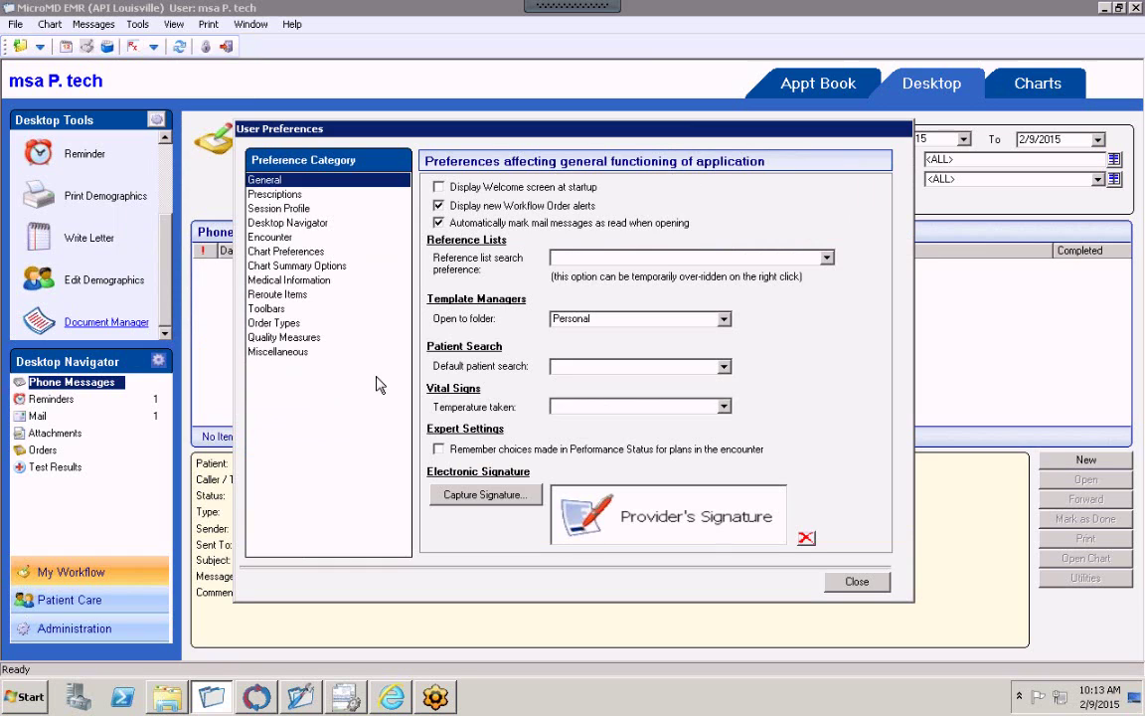
left_click(288, 294)
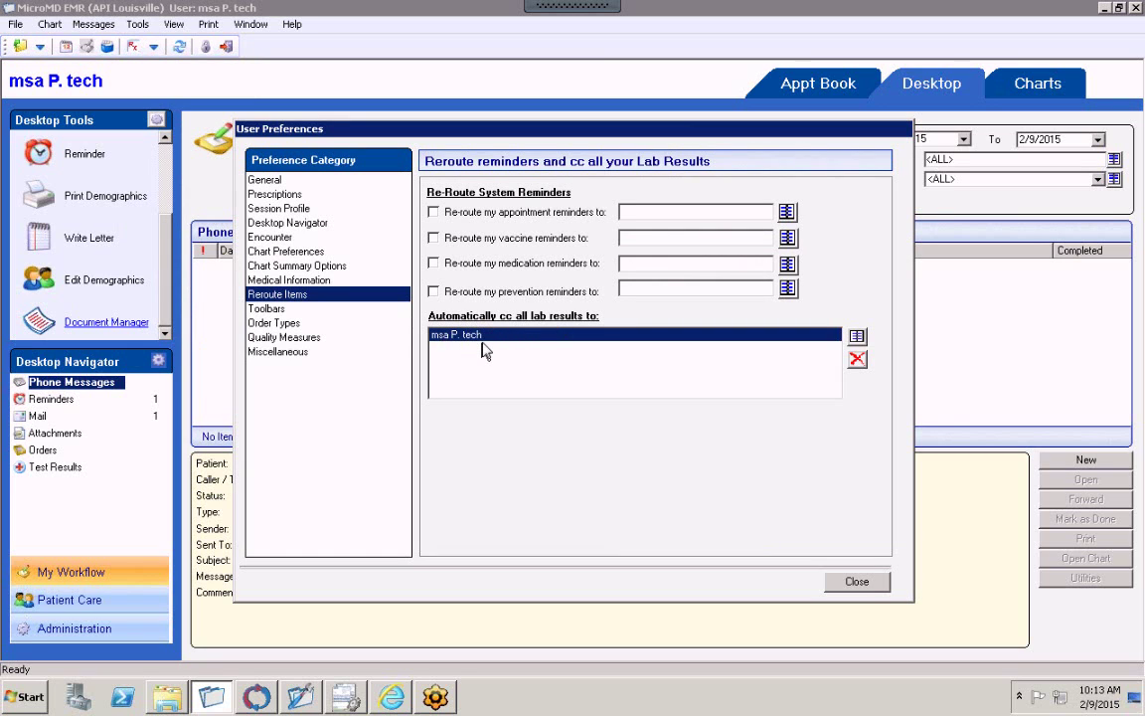
left_click(857, 582)
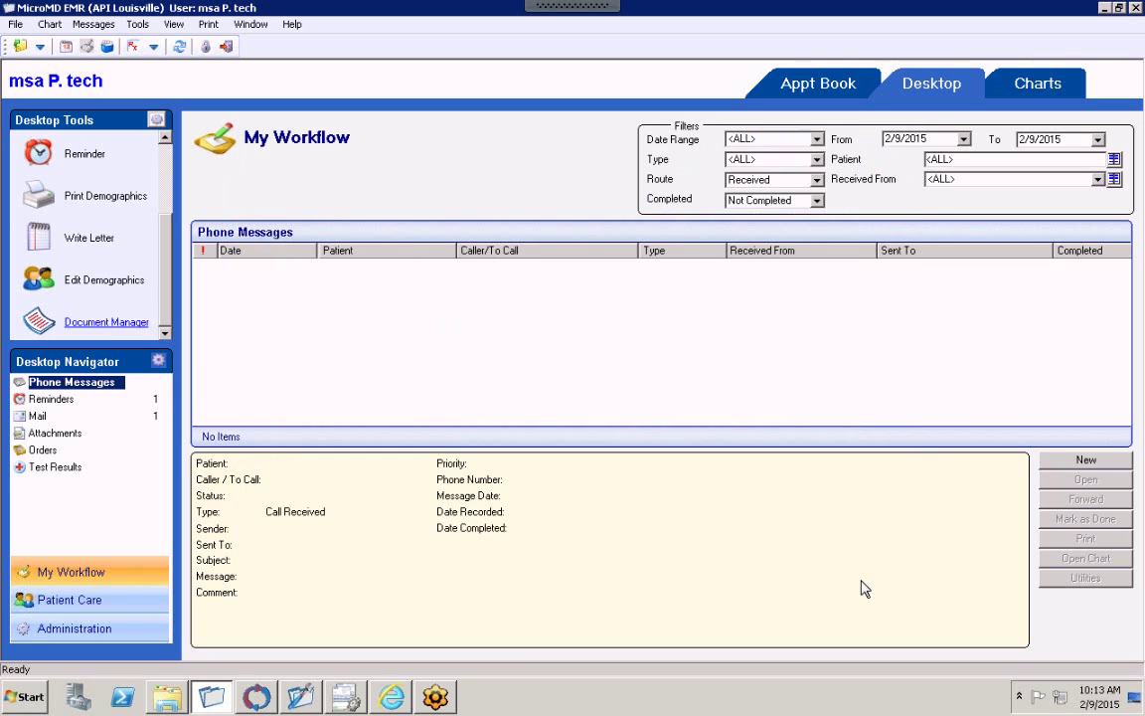
Create a new encounter from the patient's chart and show its Plan lab orders catalogue.
left_click(1035, 88)
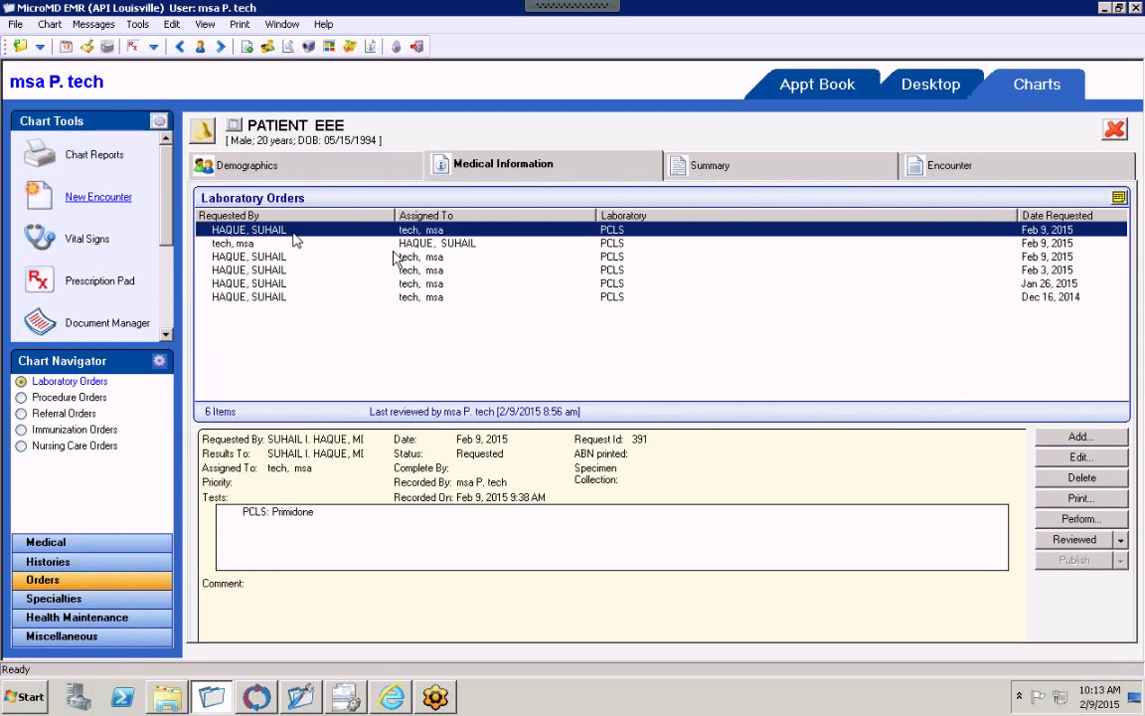
left_click(120, 198)
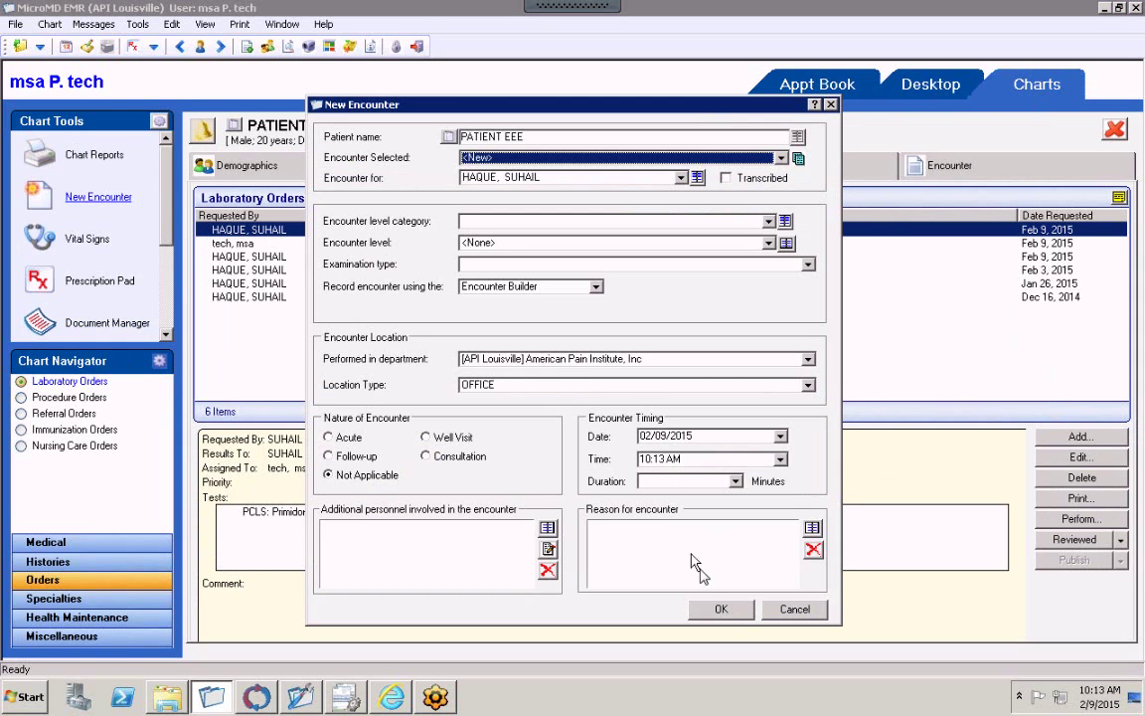
left_click(723, 609)
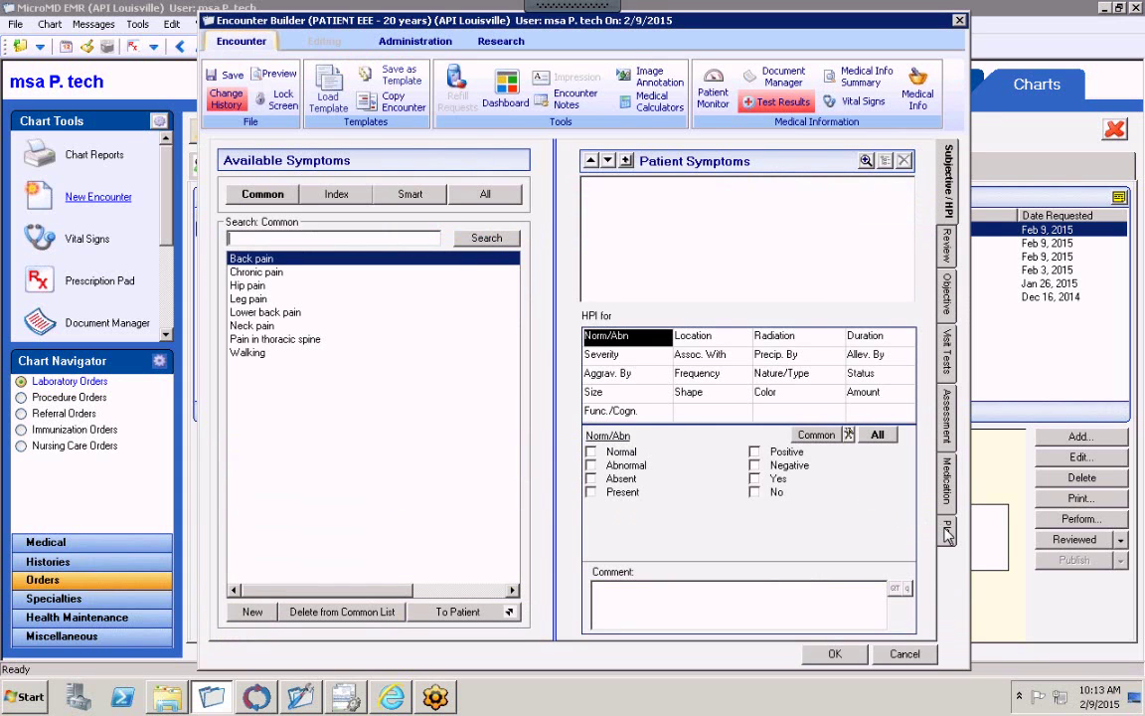
left_click(947, 533)
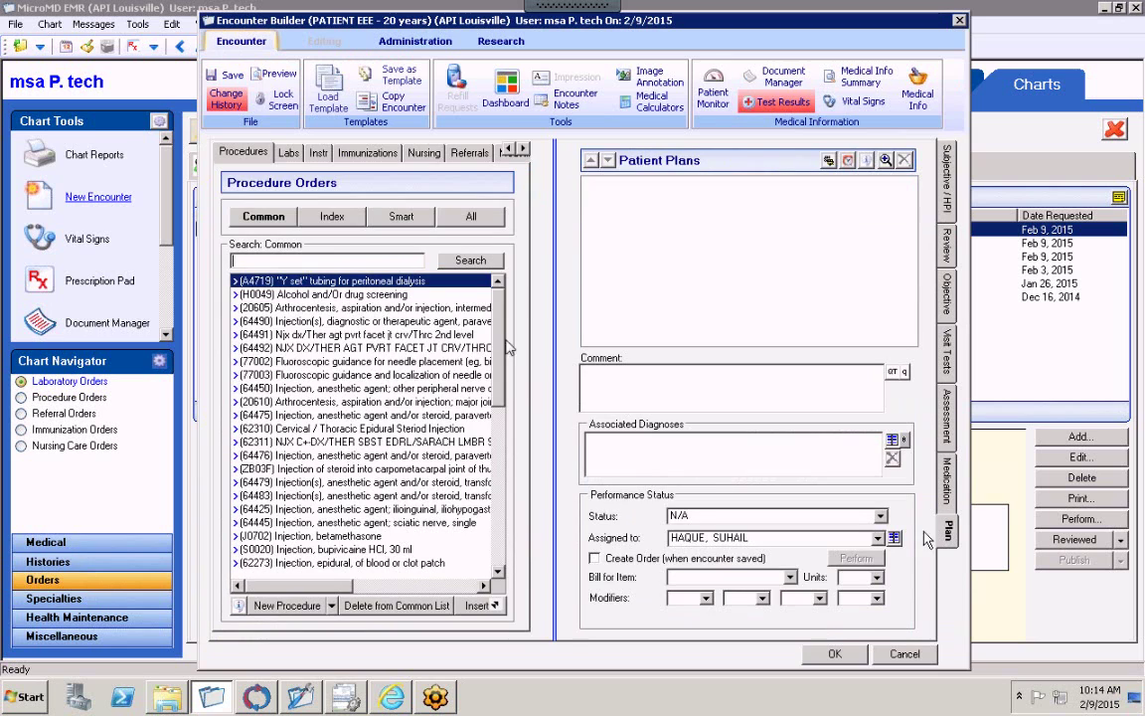
left_click(288, 157)
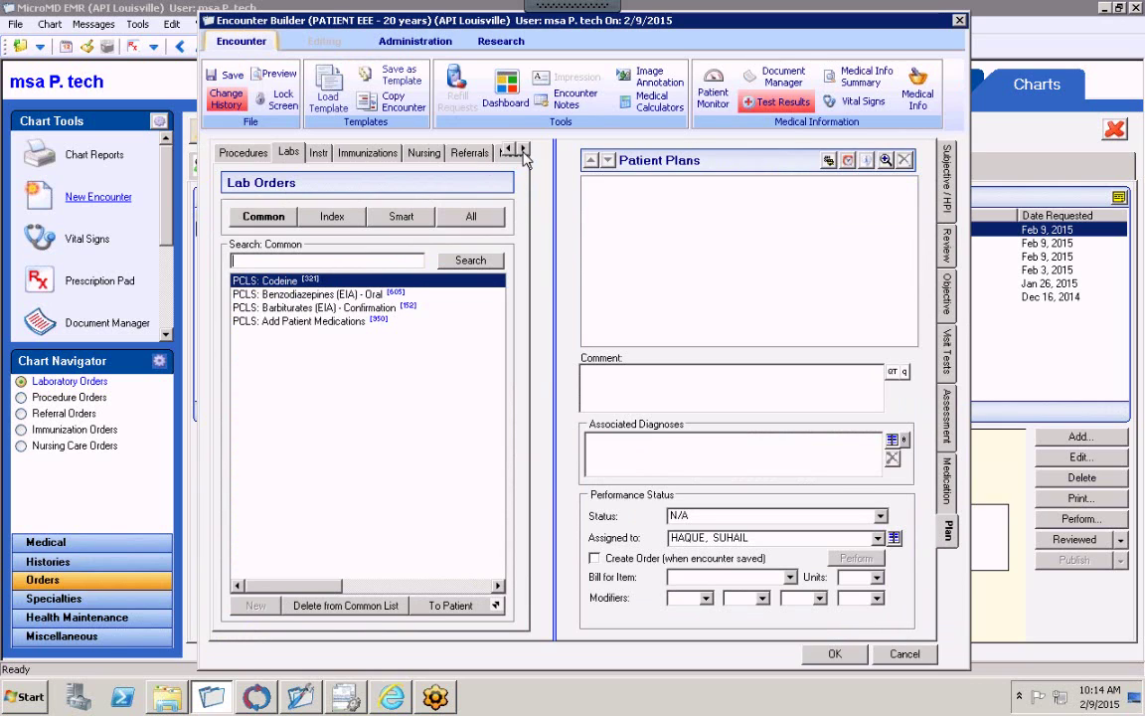
Browse the All and Common lab lists, selecting 6-Acetylmorphine (Heroin), Add Patient Medications and Add POC Results.
left_click(473, 217)
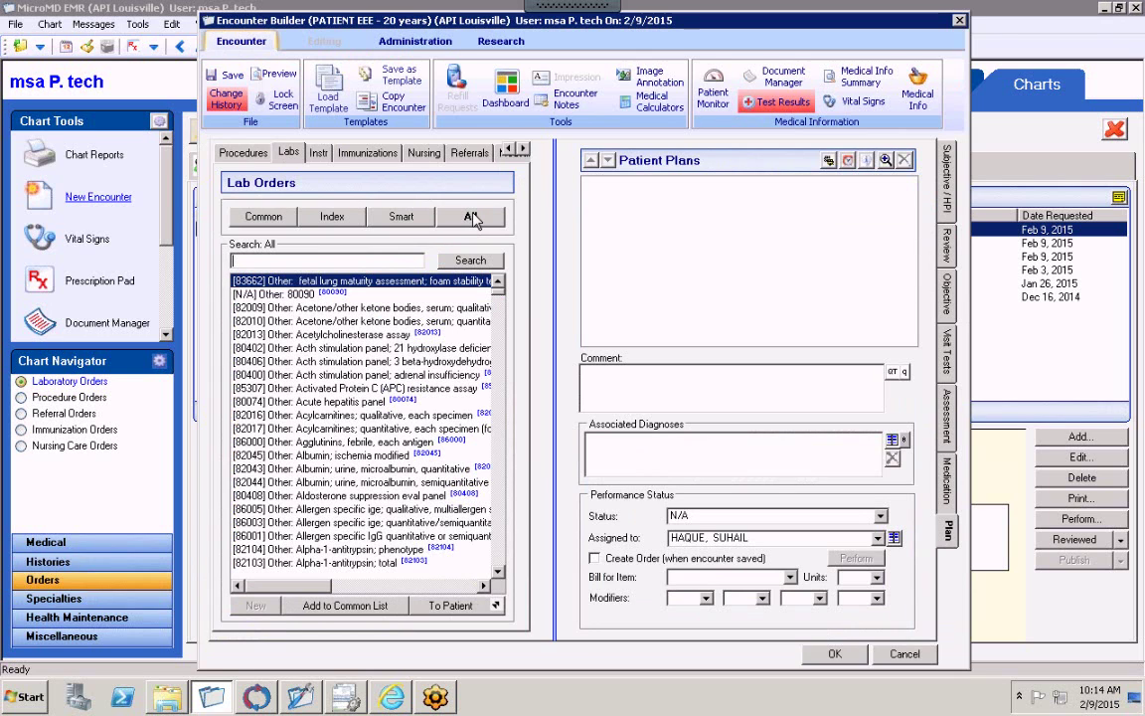
left_click(262, 217)
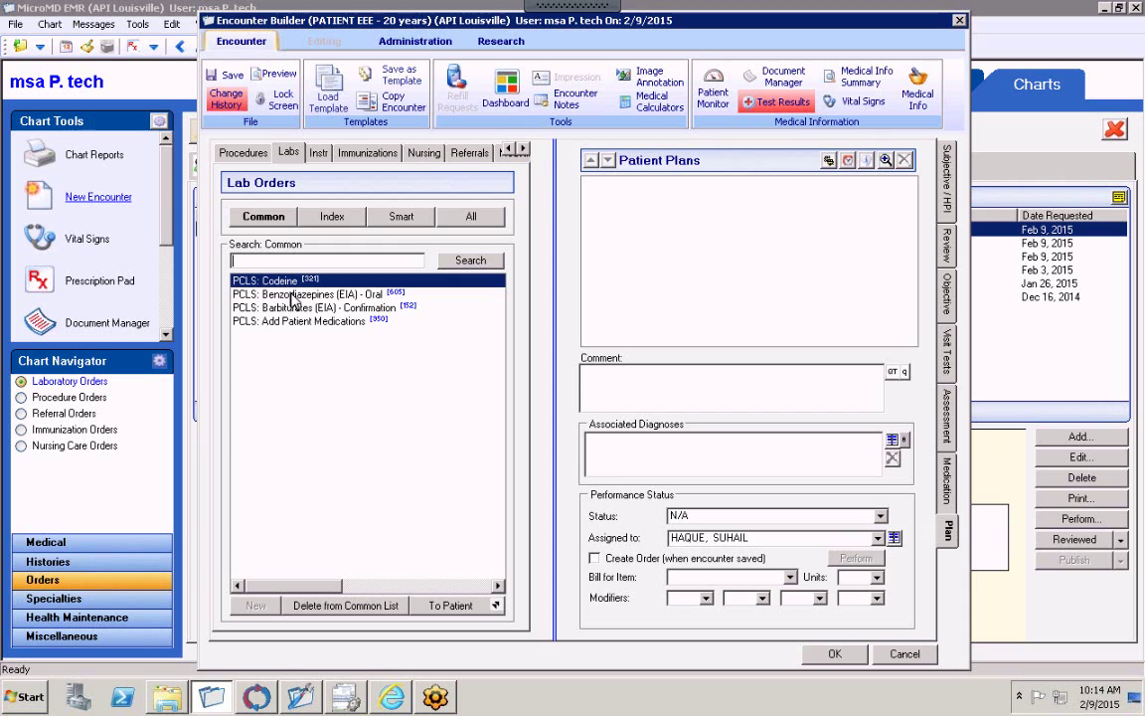
left_click(464, 223)
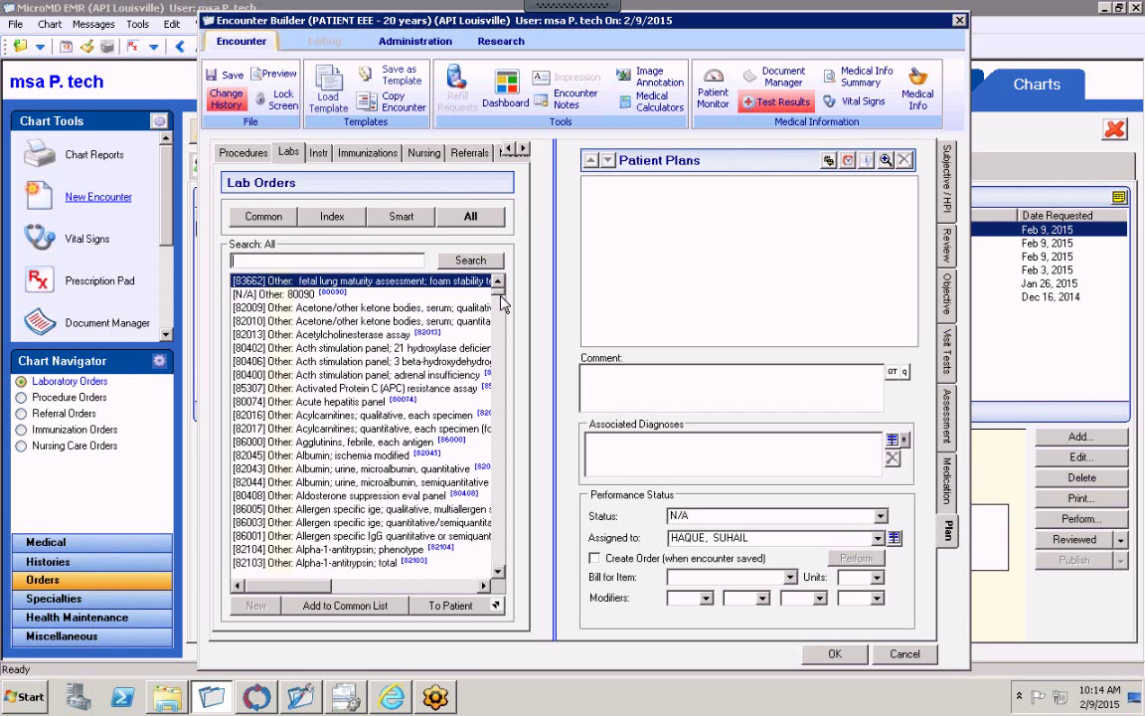
left_click_drag(502, 303, 514, 546)
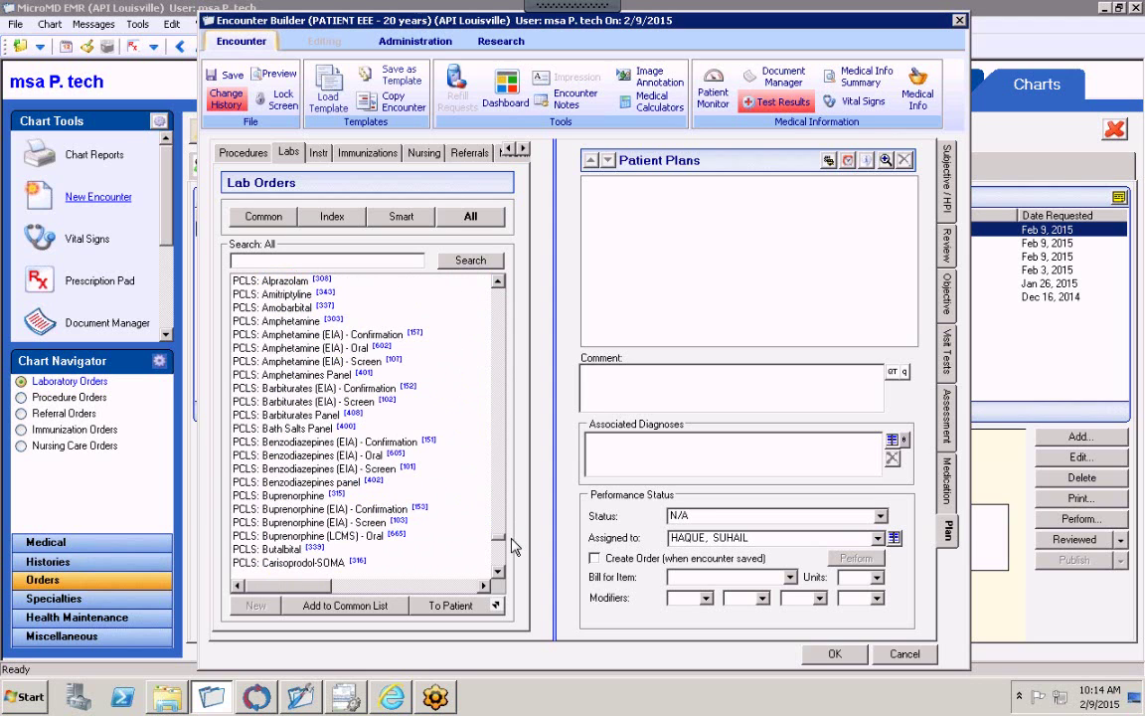
left_click(498, 284)
left_click(498, 285)
left_click(498, 284)
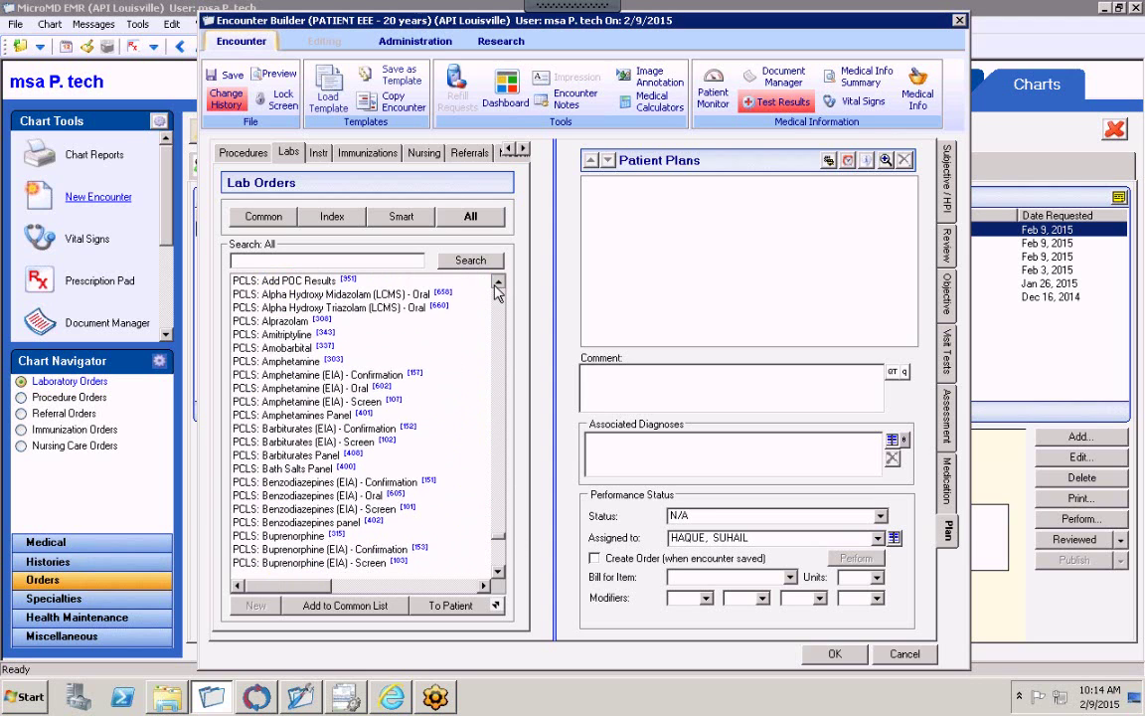
left_click_drag(498, 285, 498, 284)
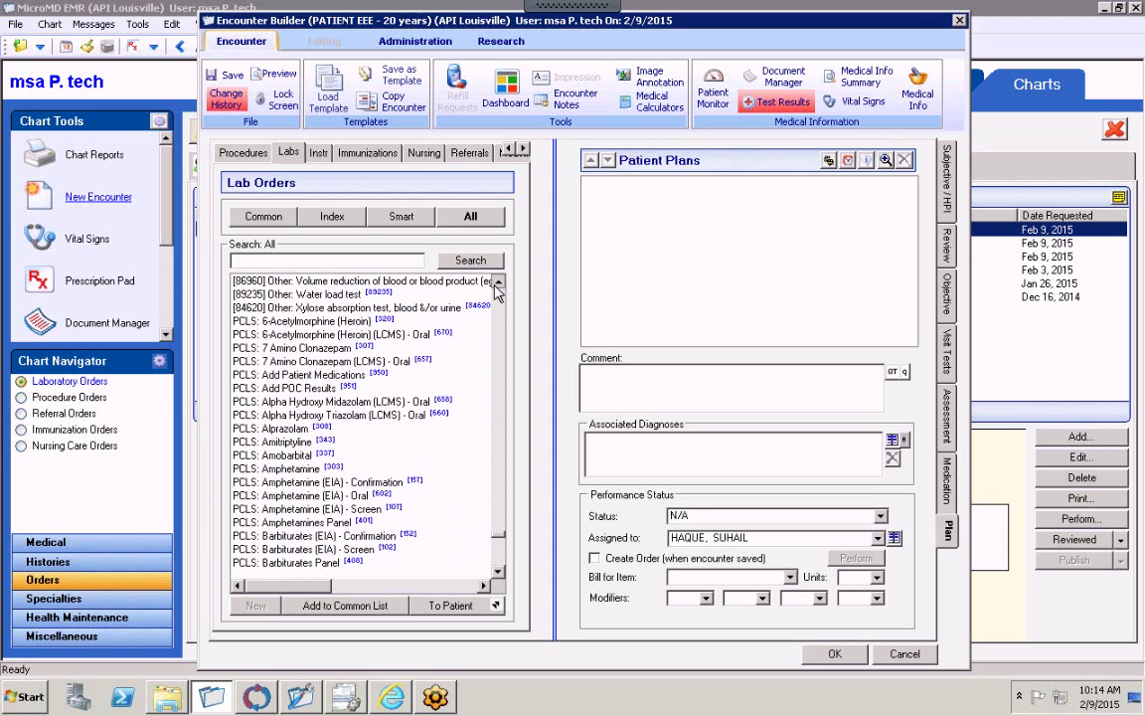
left_click(292, 322)
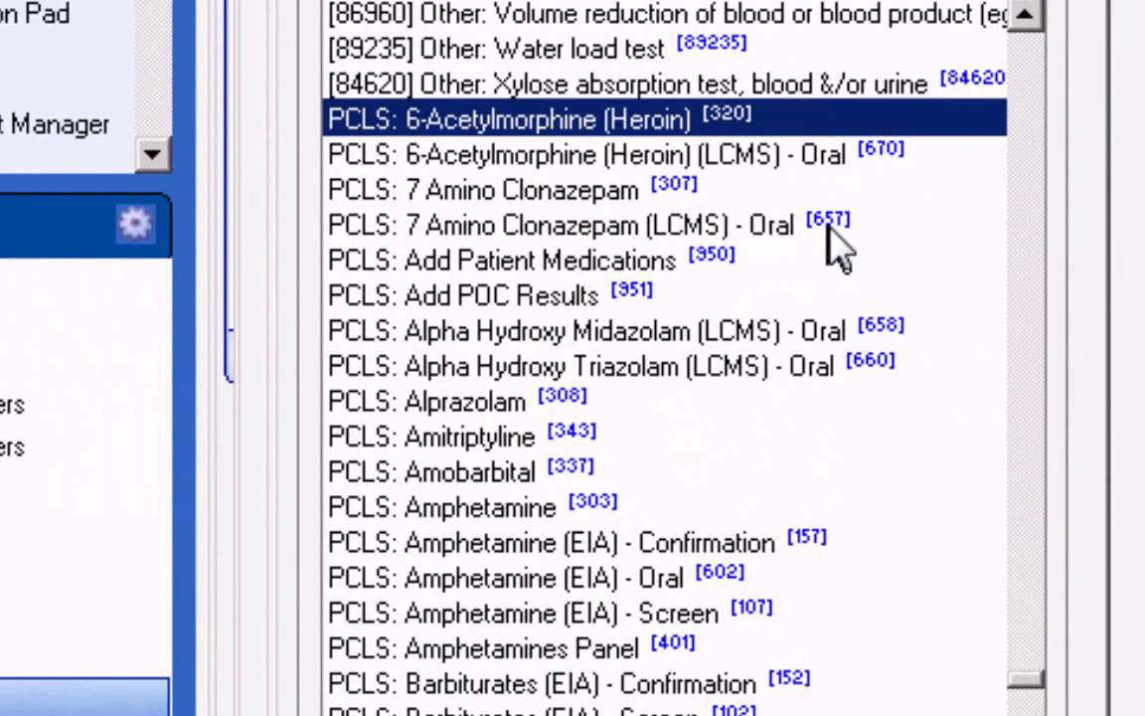
left_click(732, 261)
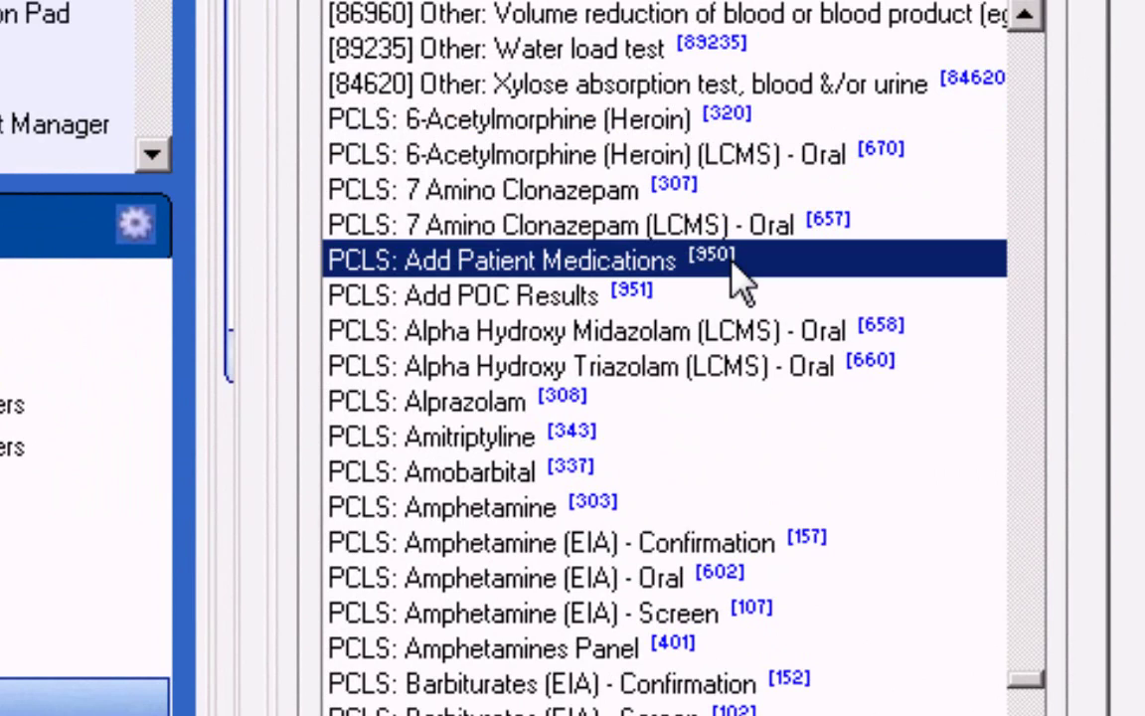
left_click(653, 123)
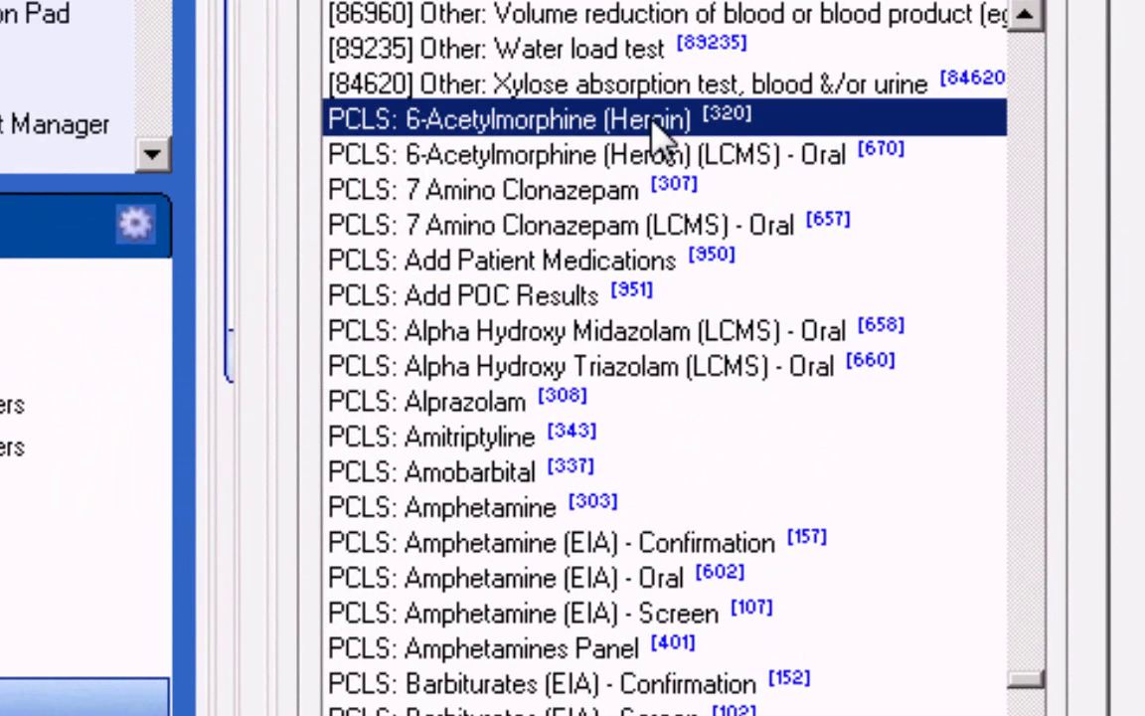
left_click(567, 299)
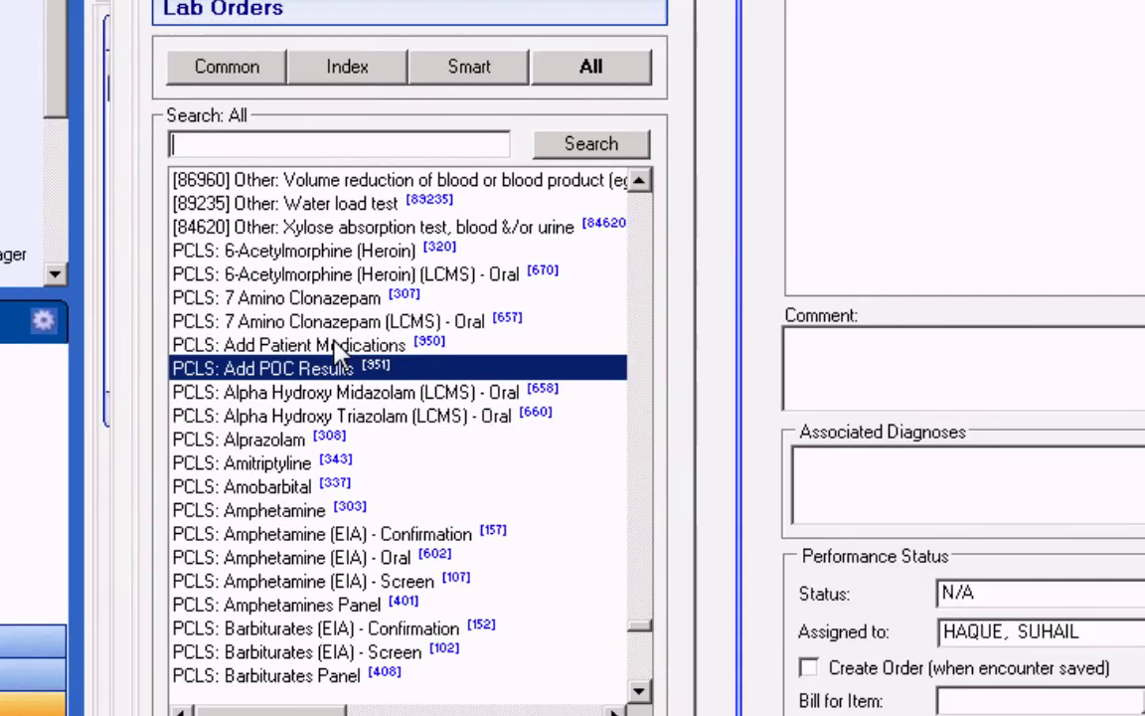
Search lab code 303, add PCLS: Amphetamine to the common list, and clear the search.
type("303")
key("Return")
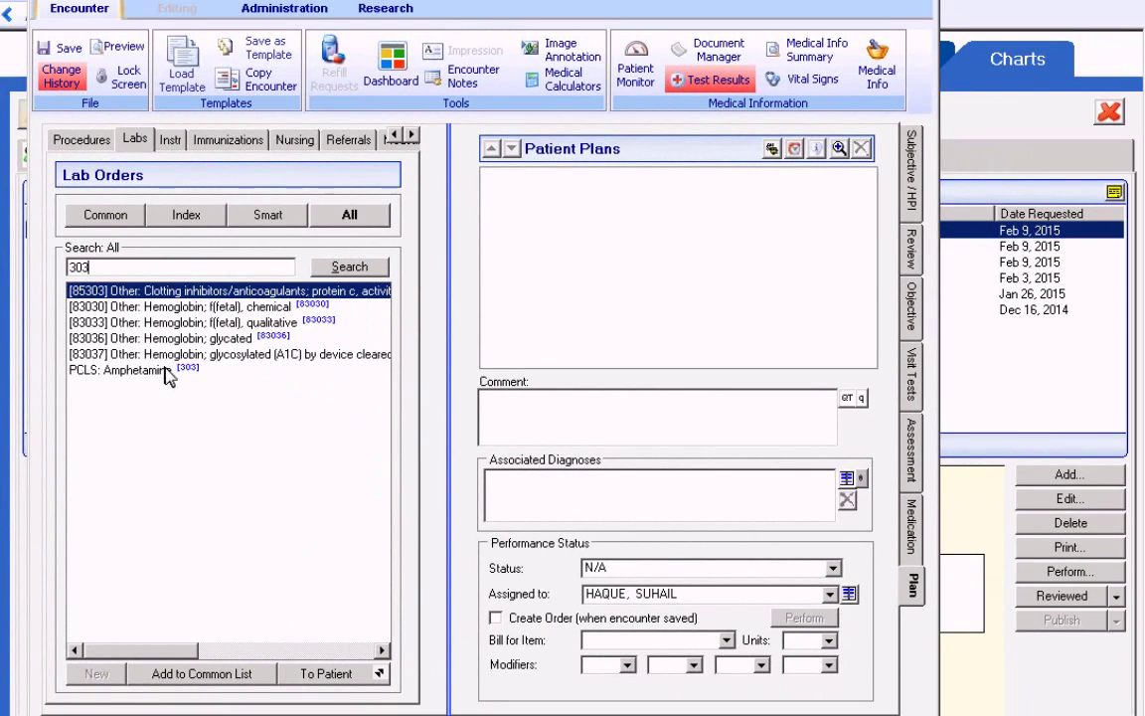
left_click(167, 372)
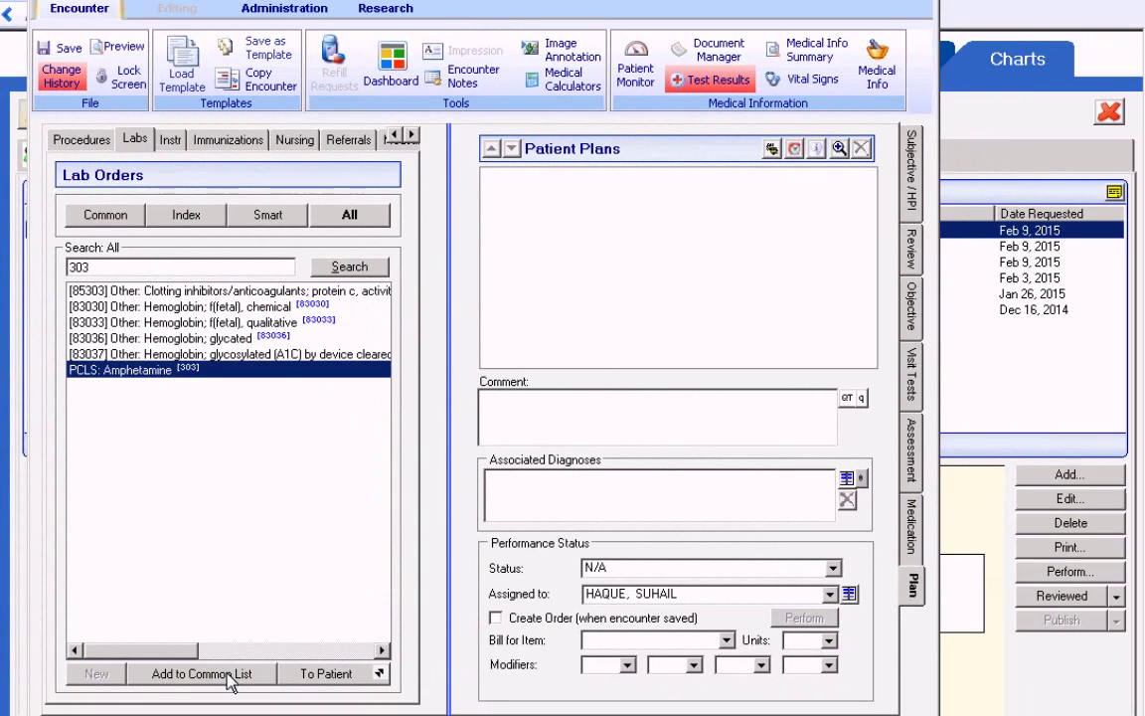
left_click(109, 215)
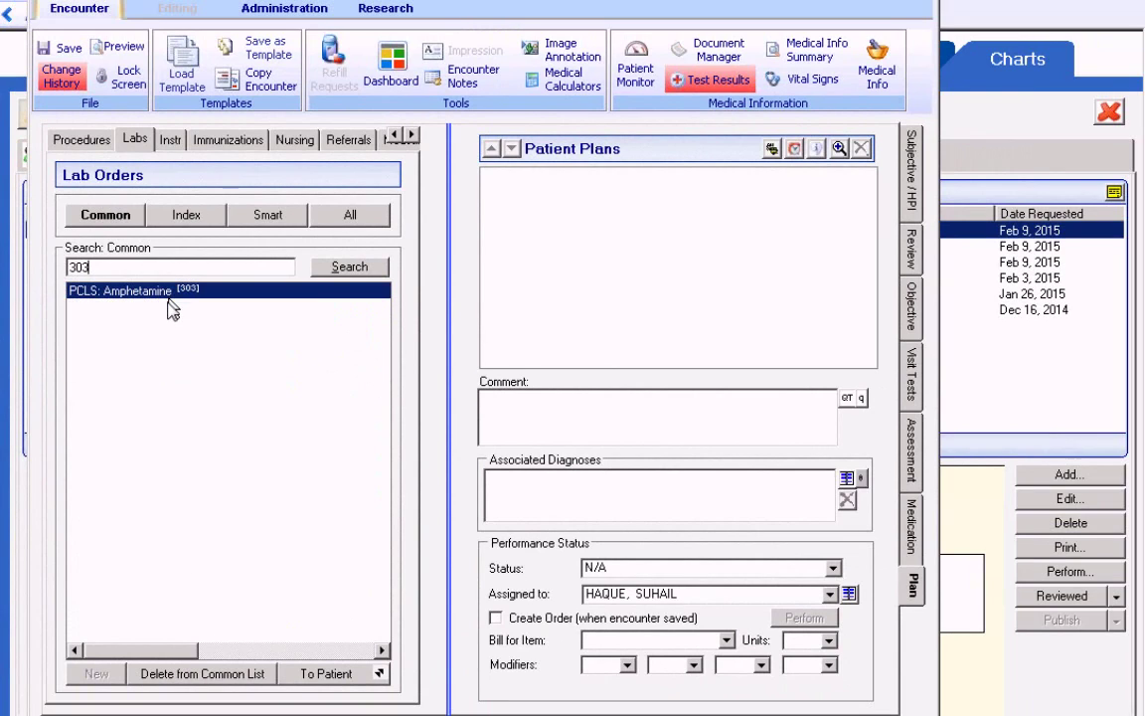
key("BackSpace")
key("BackSpace")
key("BackSpace")
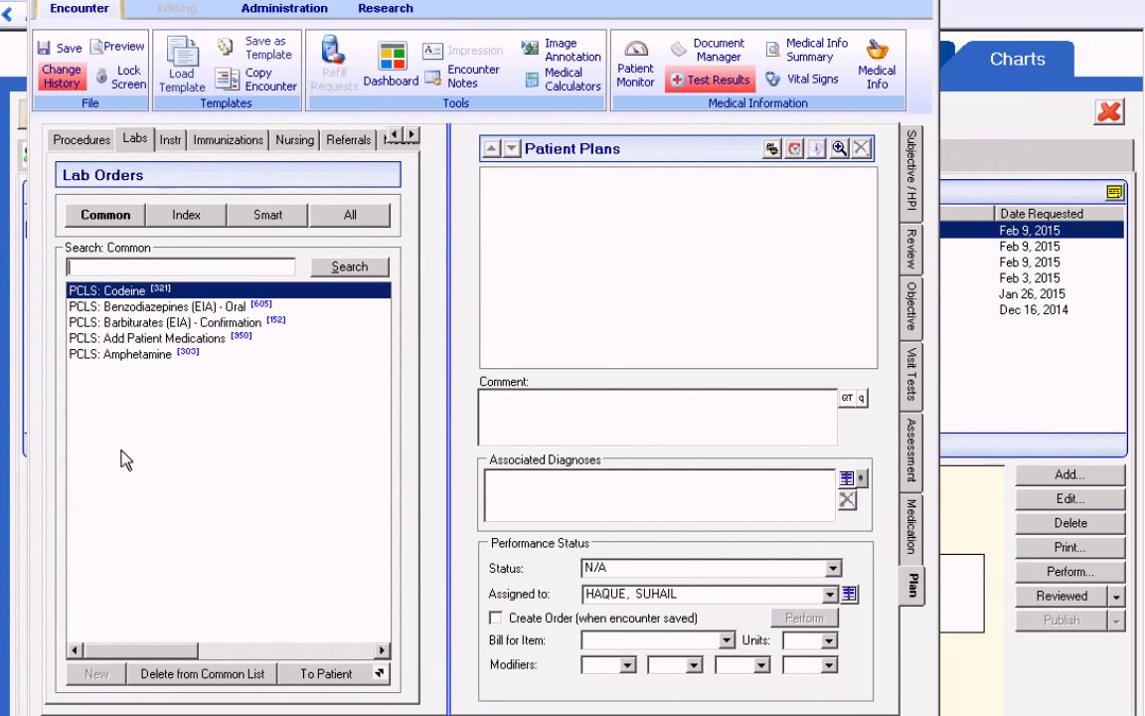
Add Benzodiazepines (EIA) - Oral and Add Patient Medications to the plan, creating the order on save.
left_click_drag(139, 307, 592, 261)
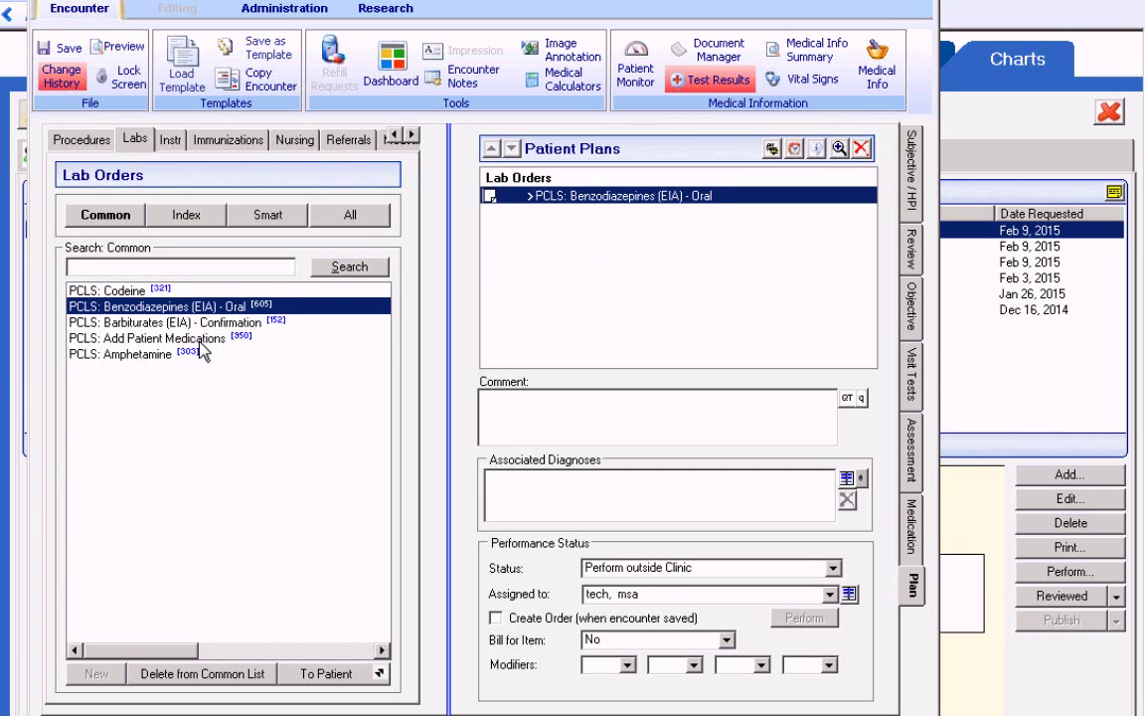
left_click_drag(189, 338, 567, 269)
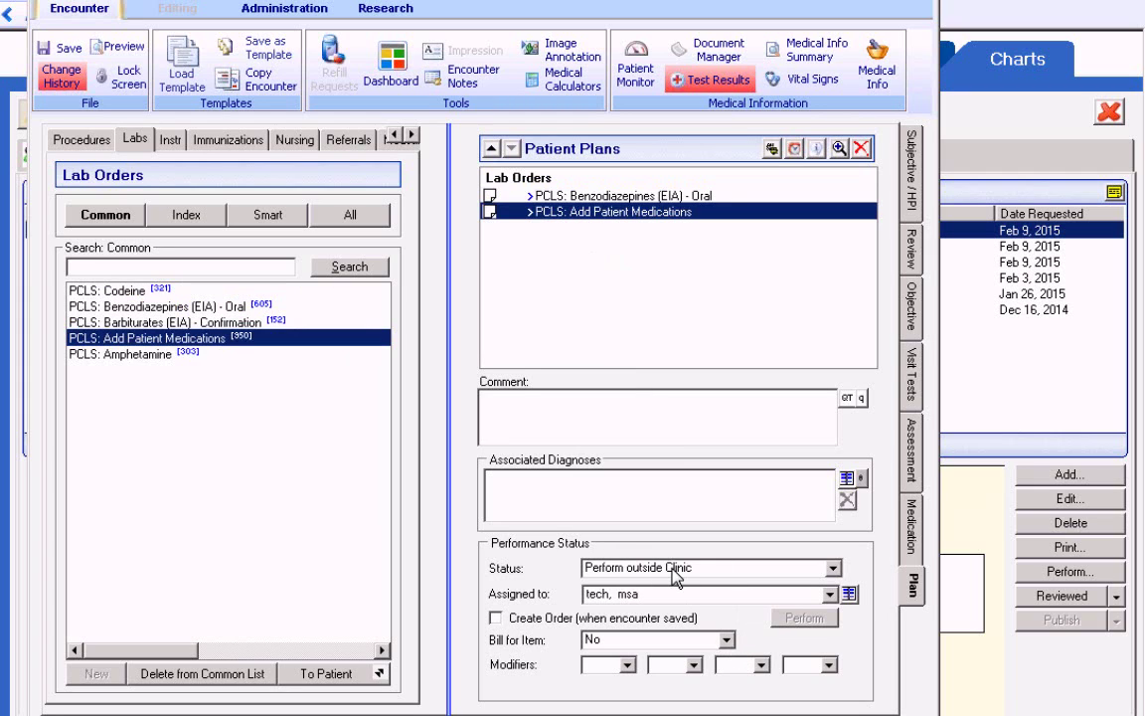
left_click(495, 618)
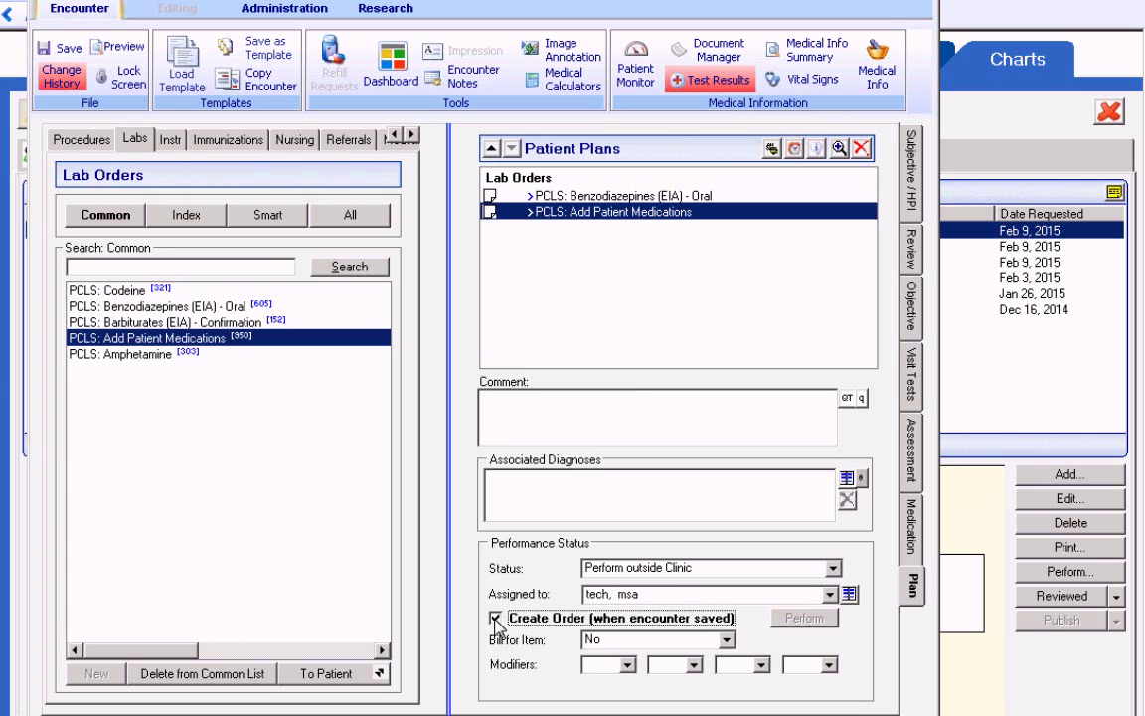
Keep the order's current assignee, then save the encounter and close the Encounter Builder.
left_click(628, 595)
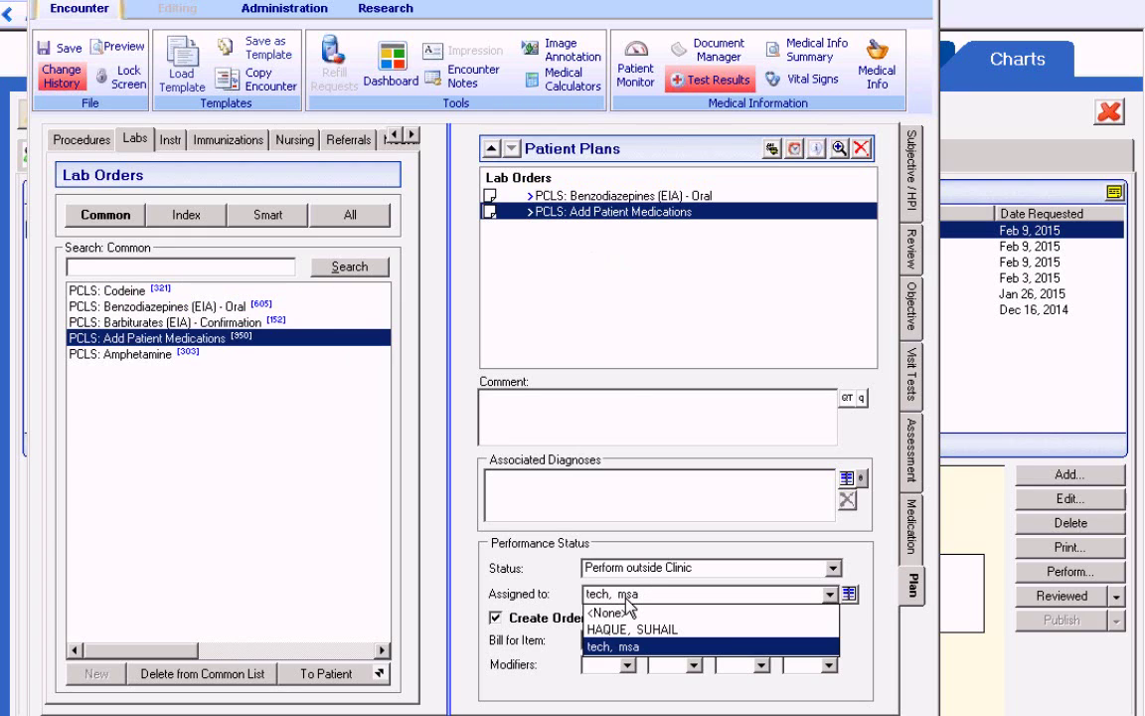
left_click(628, 594)
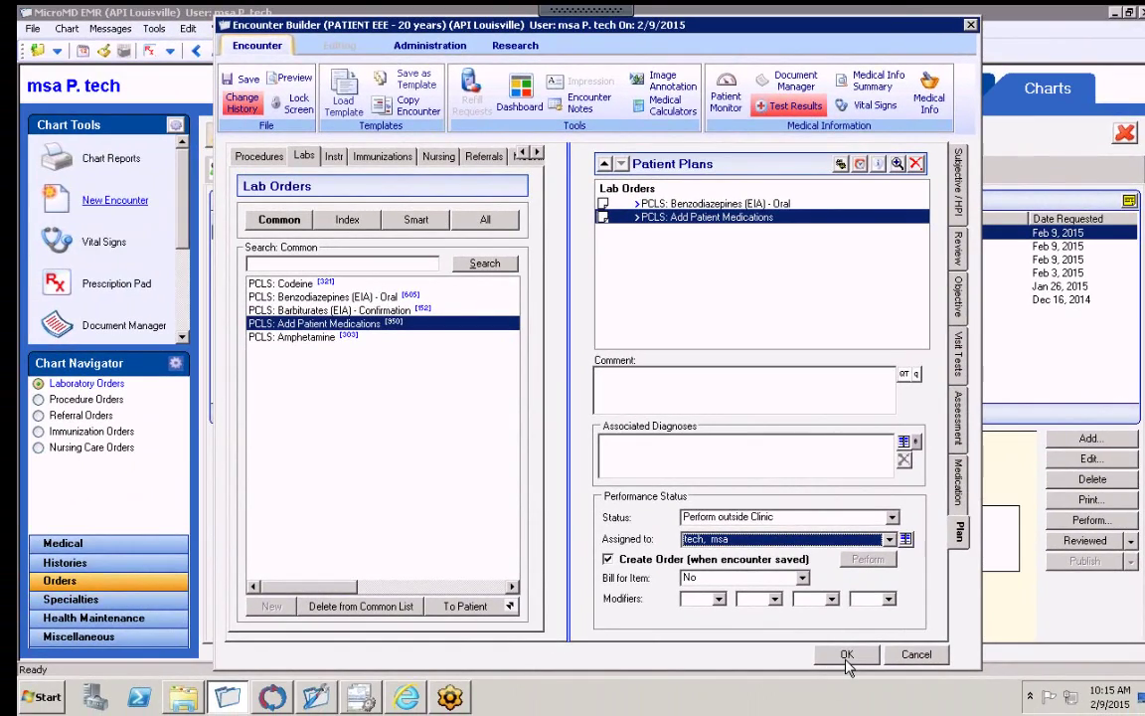
left_click(846, 655)
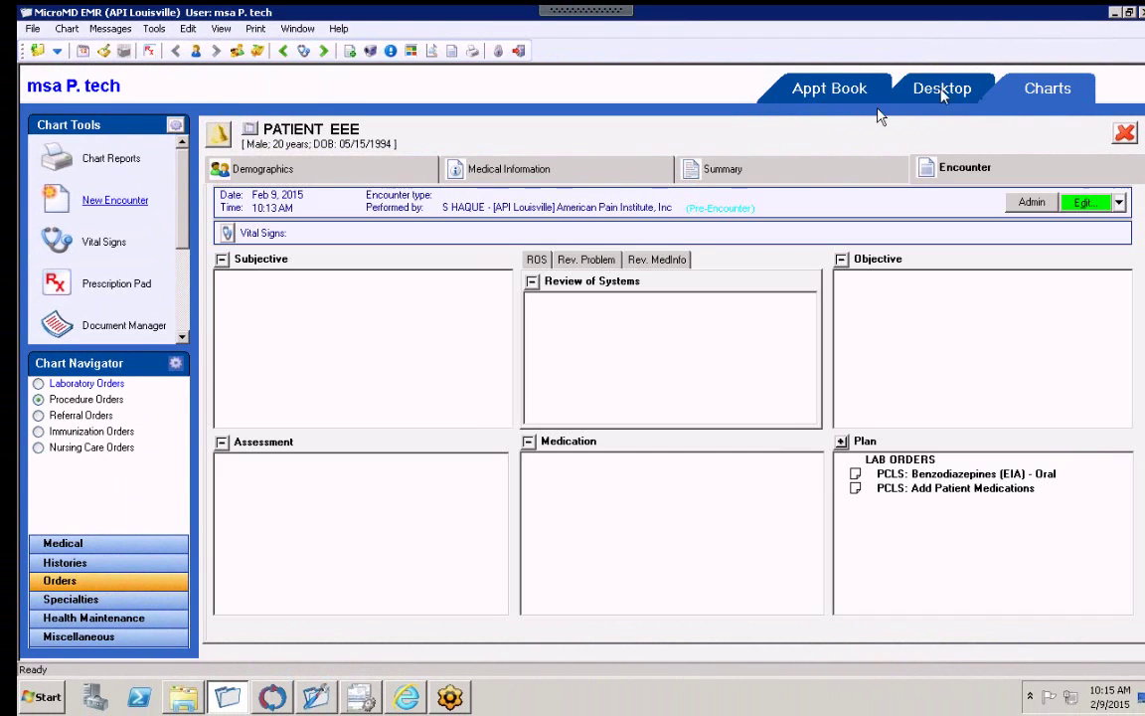
left_click(947, 90)
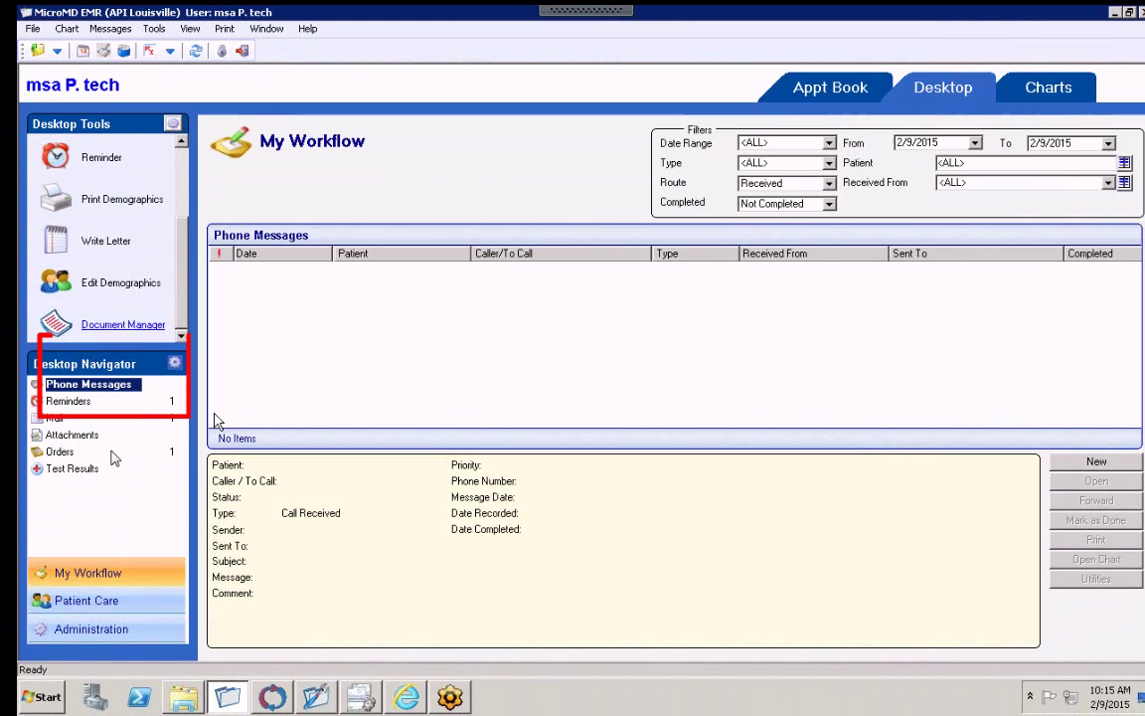
left_click(60, 453)
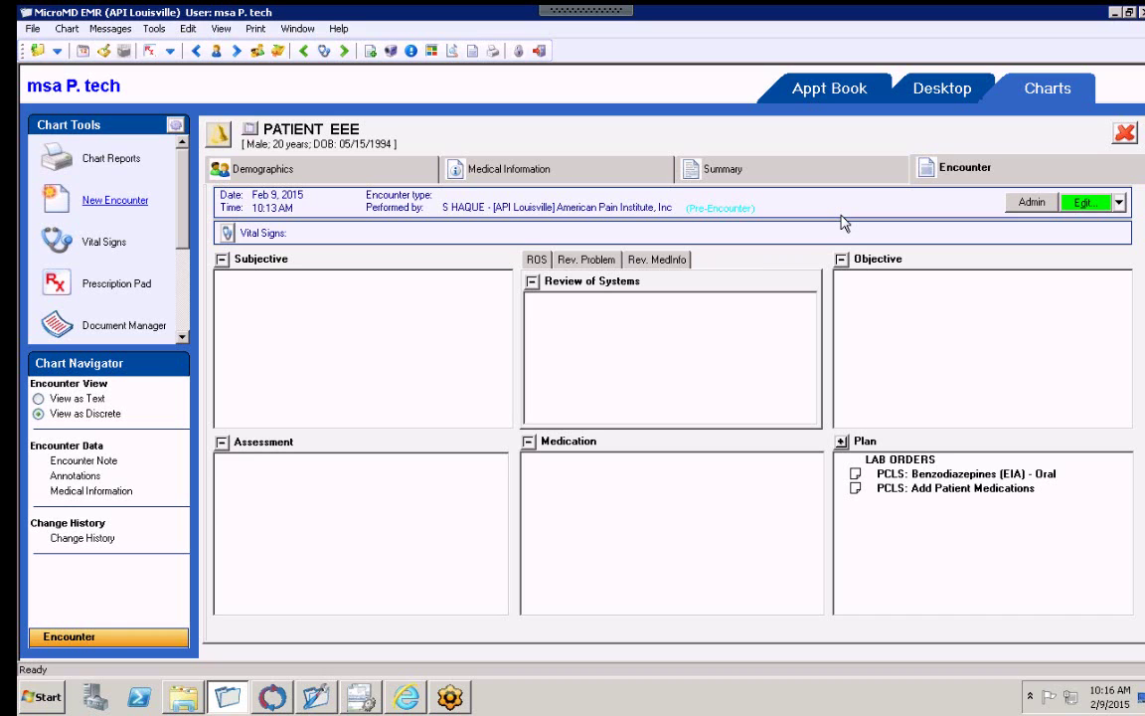
Show Laboratory Orders under Medical Information, starting a new lab order and discarding it unsaved.
left_click(582, 180)
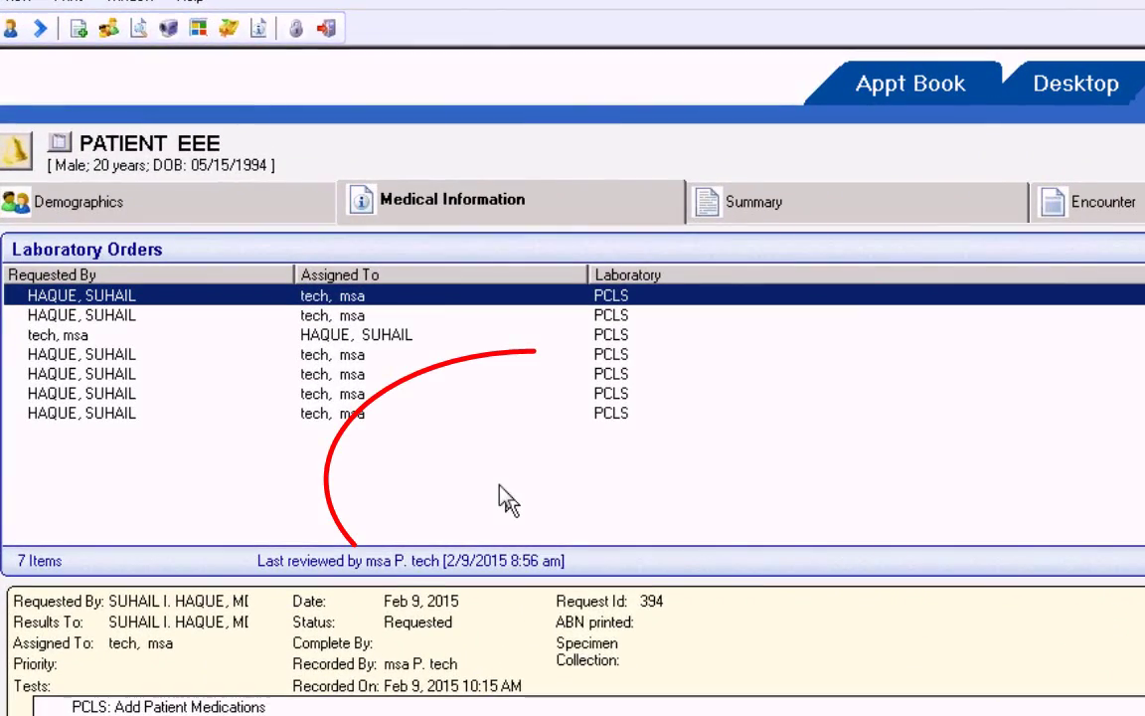
right_click(547, 369)
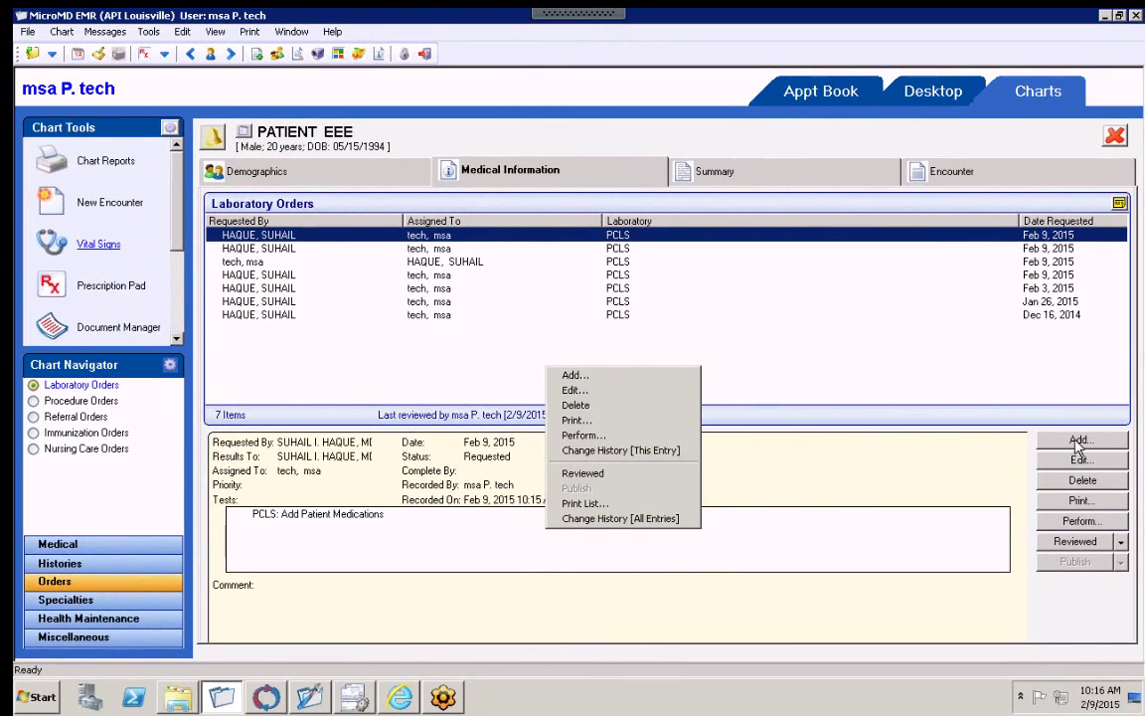
left_click(1080, 440)
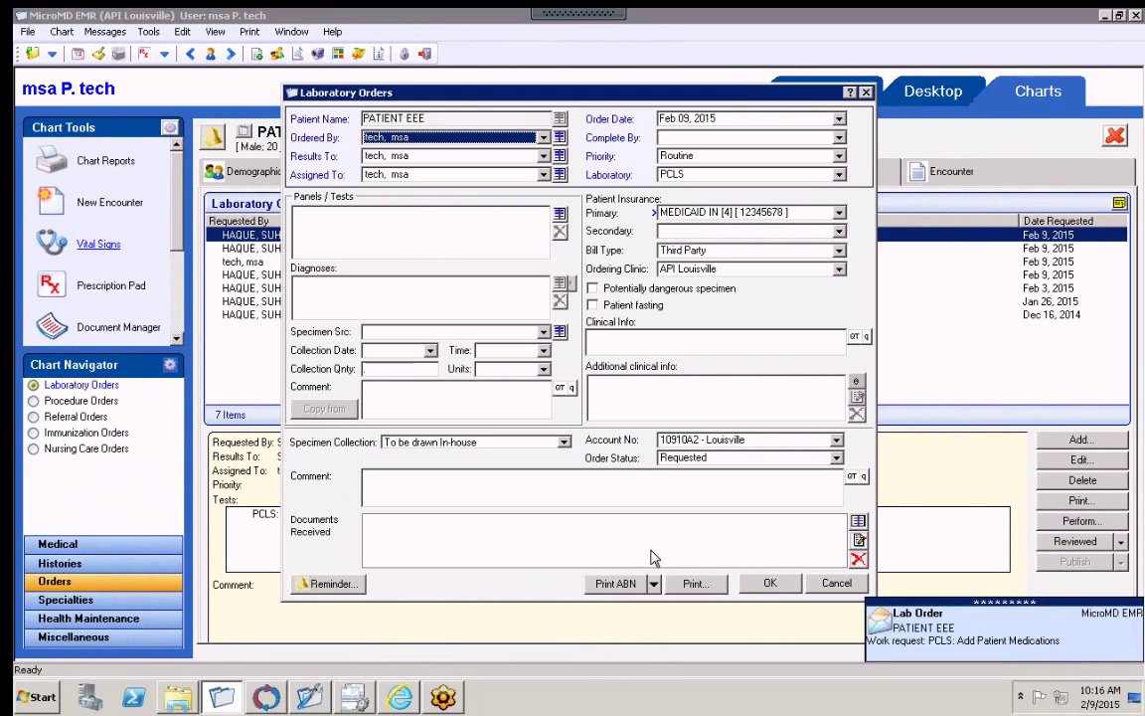
left_click(829, 587)
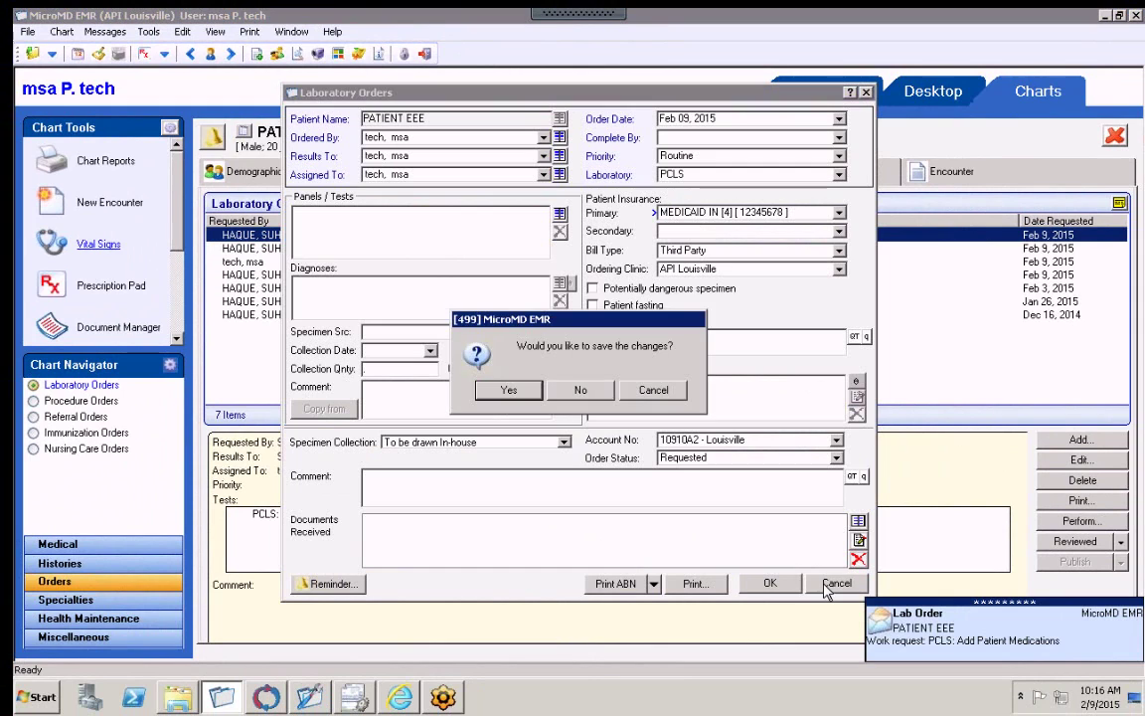
left_click(583, 390)
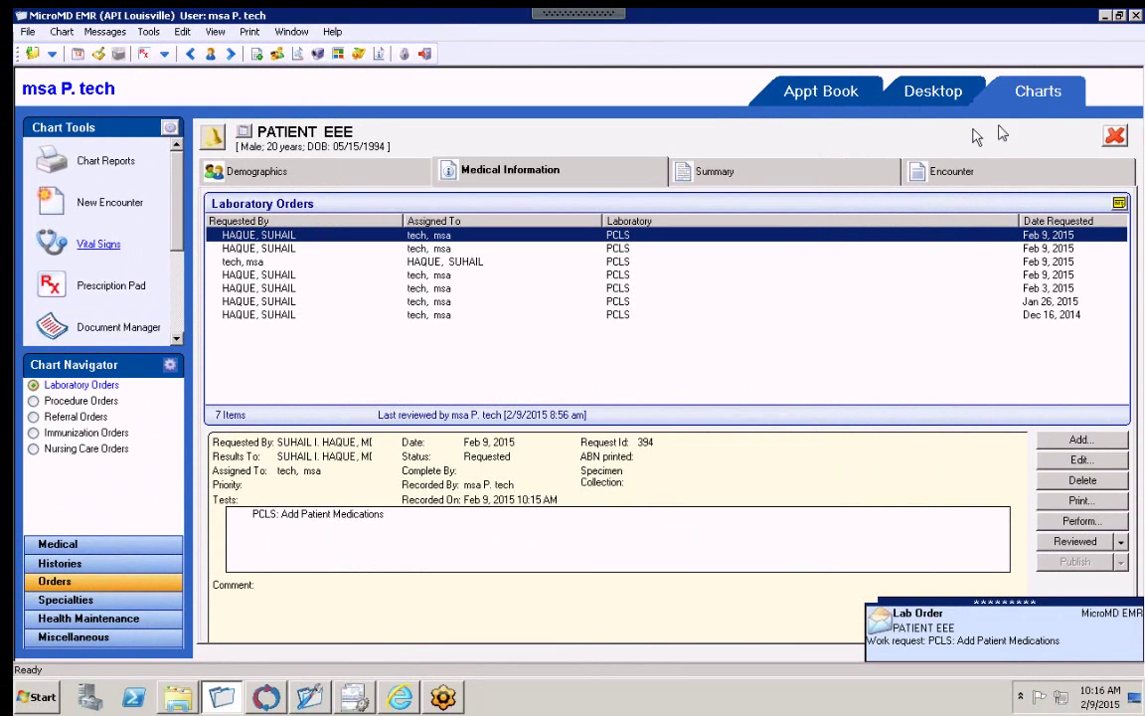
From Desktop Orders, start a blank new Lab Order and discard it without saving.
left_click(1116, 138)
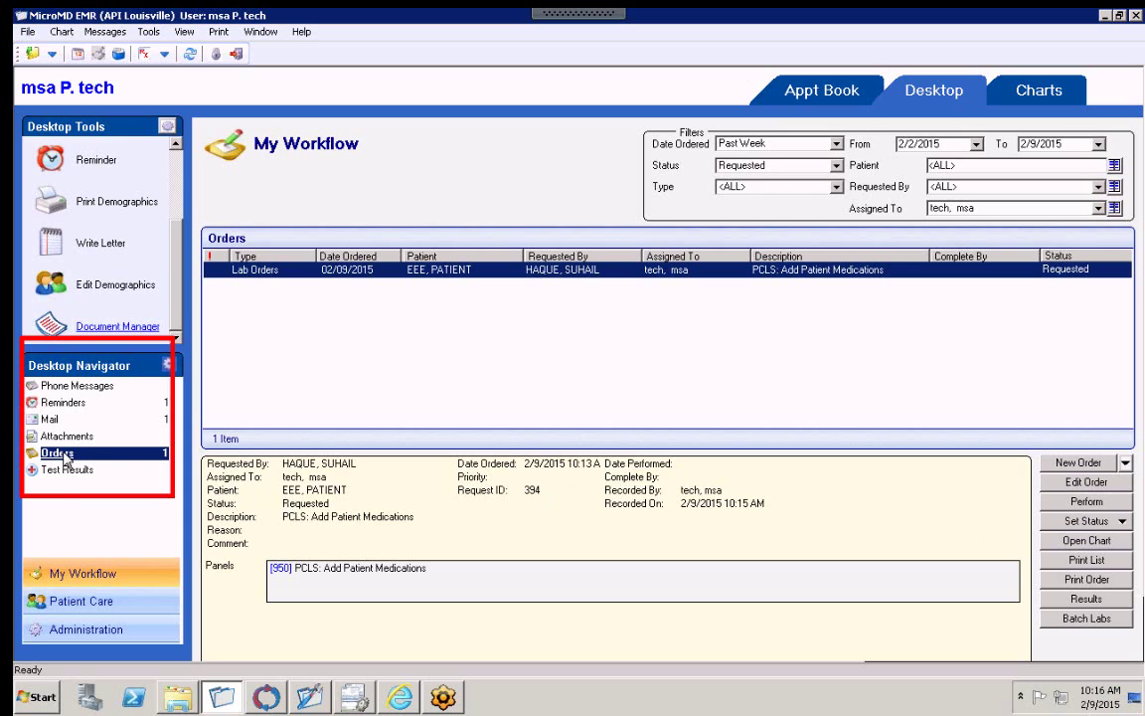
left_click(1079, 464)
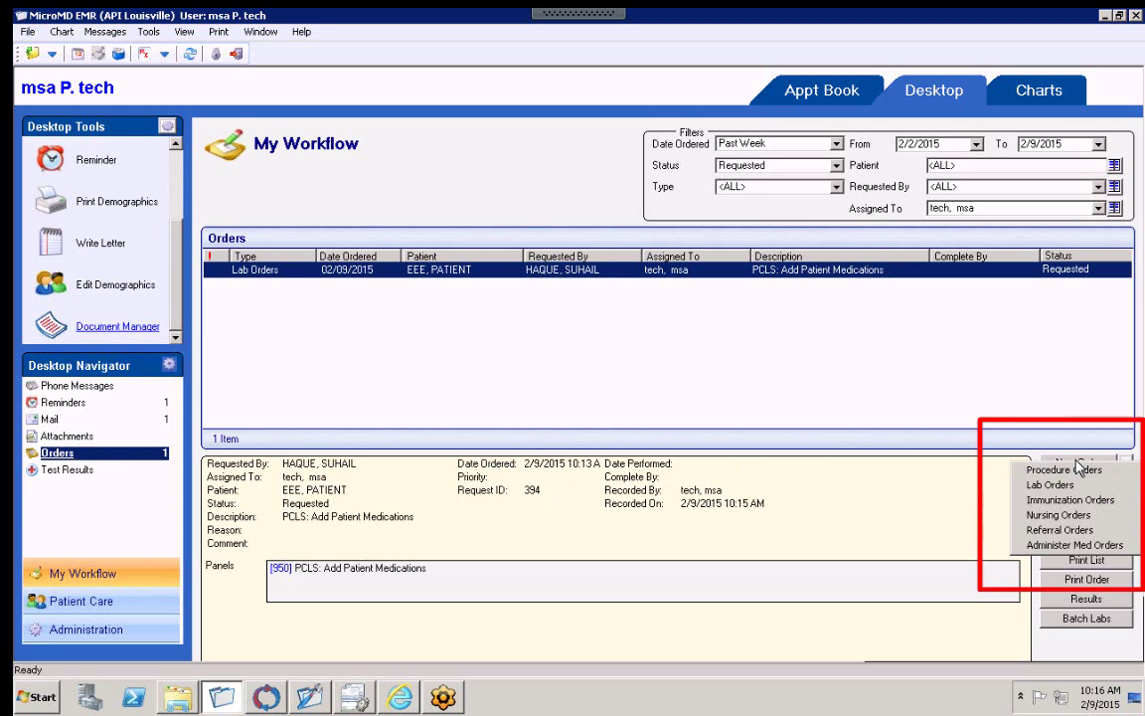
left_click(1063, 491)
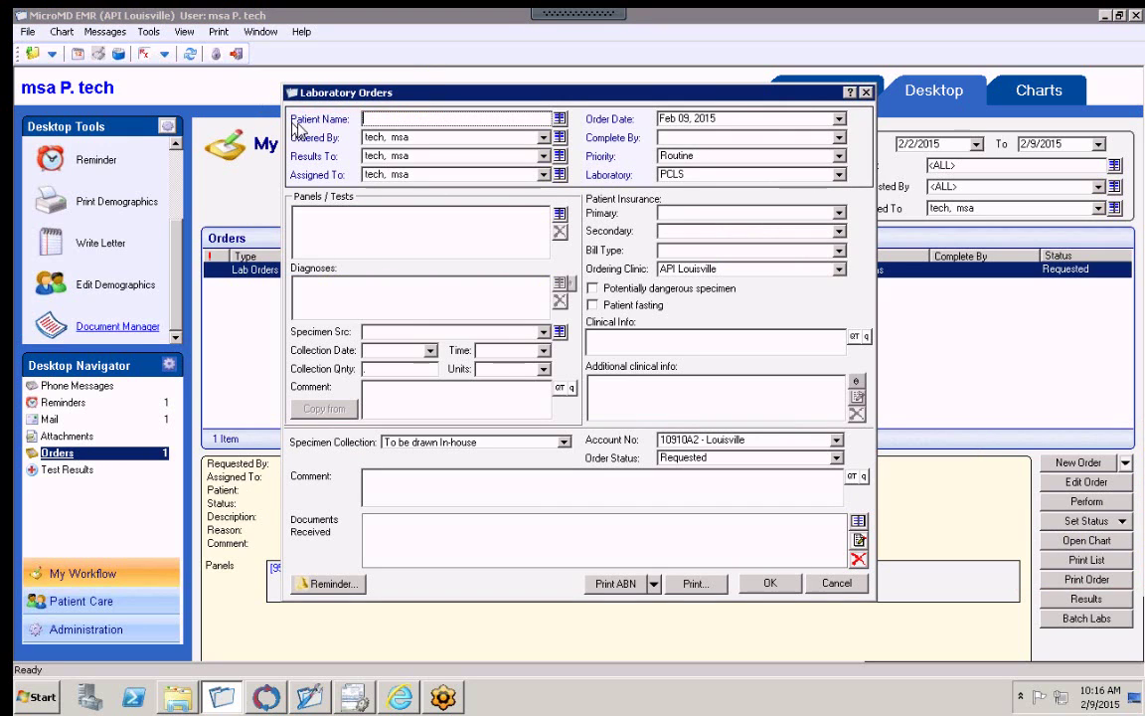
left_click(835, 585)
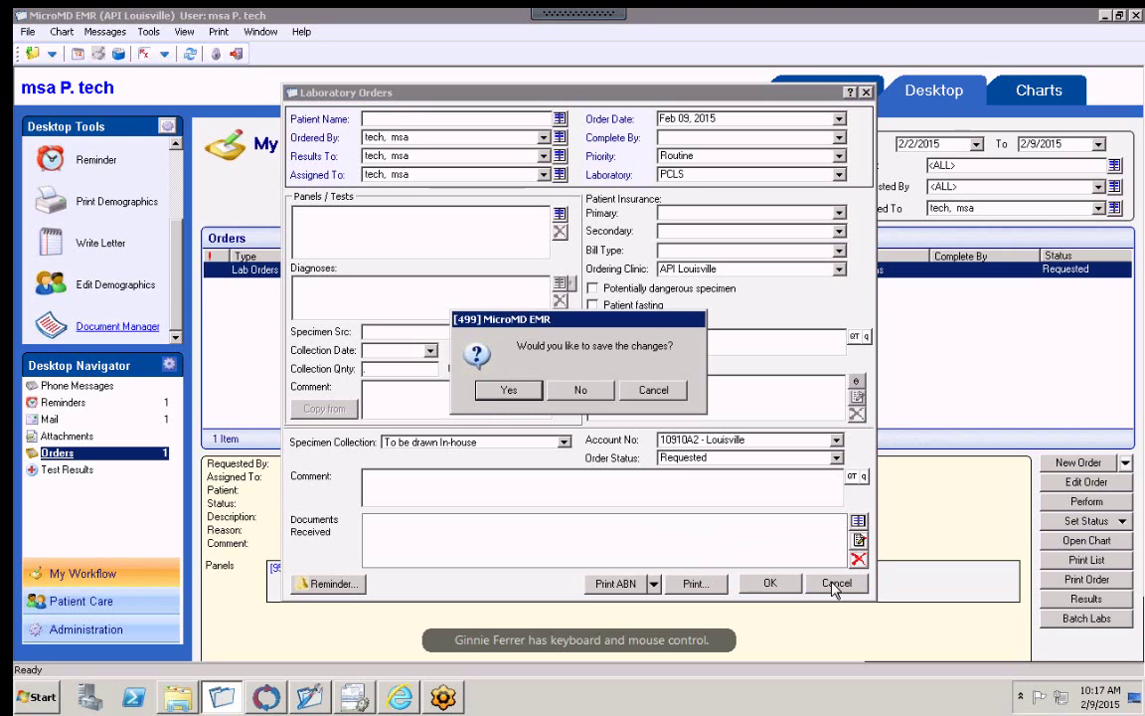
left_click(597, 396)
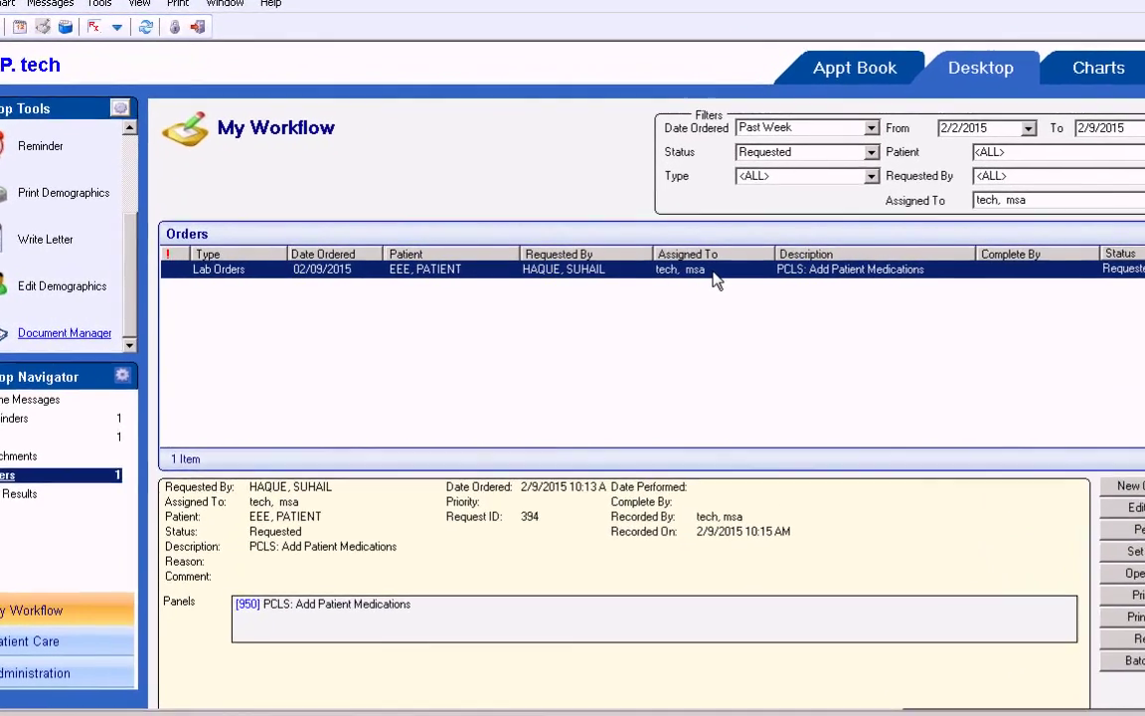
Open the Add Patient Medications order, add PCLS: Codeine to its panels, and select the first panel.
double_click(697, 272)
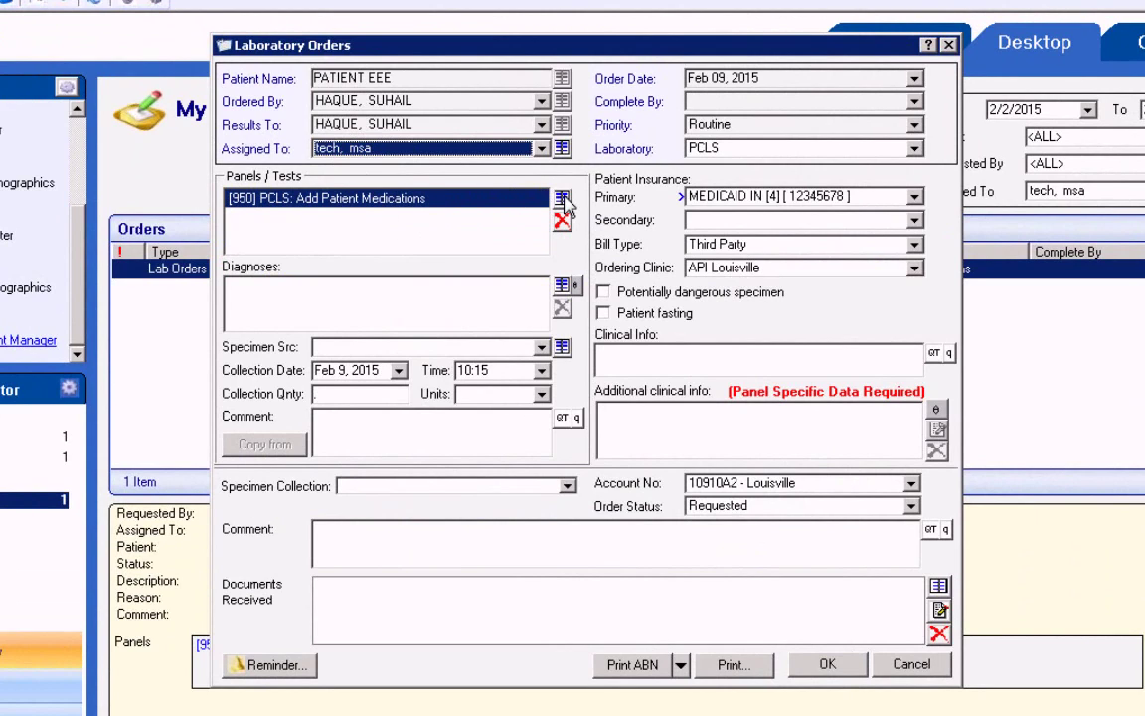
left_click(562, 199)
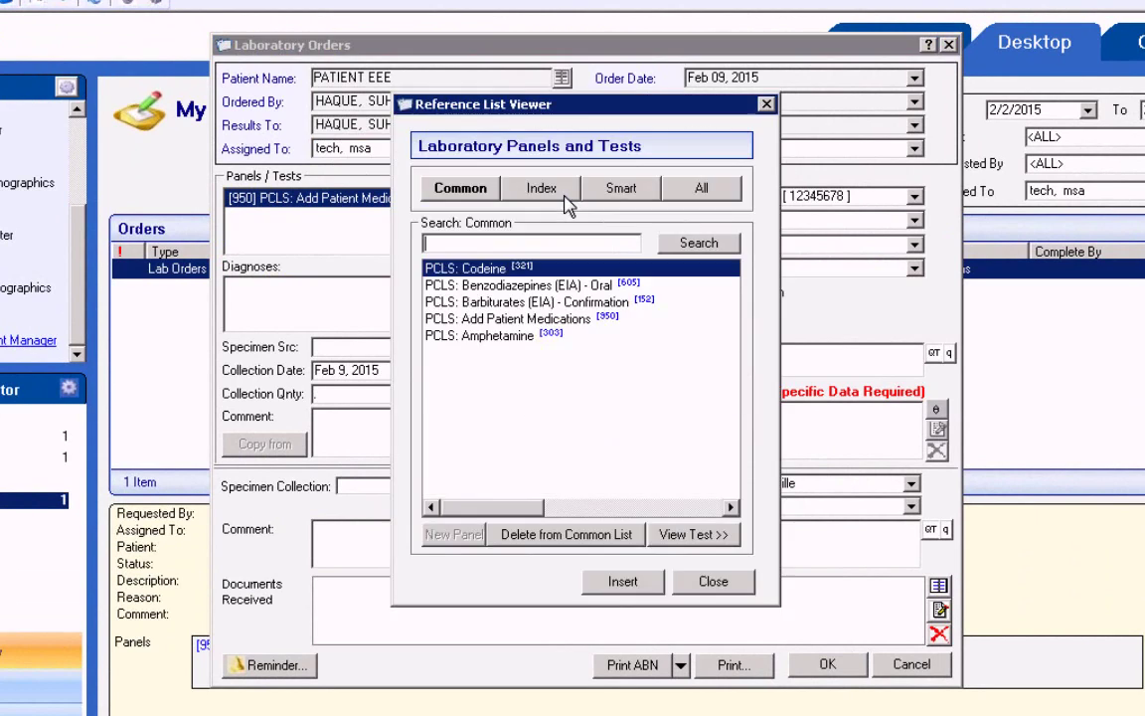
double_click(520, 278)
left_click(701, 589)
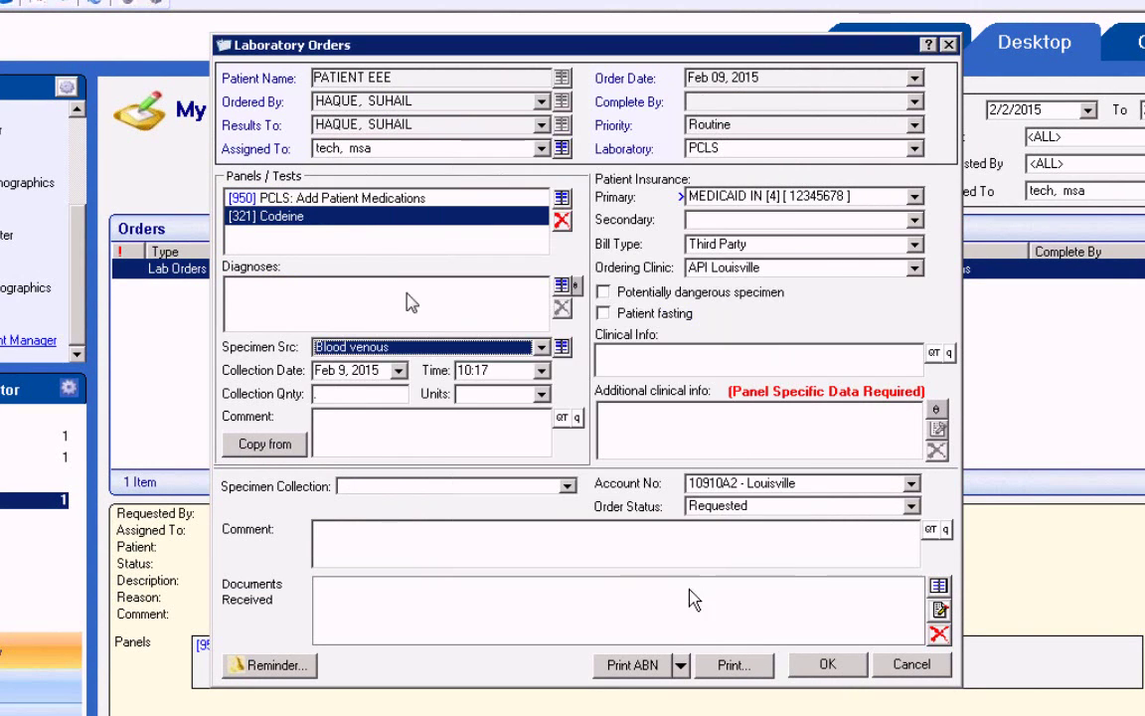
left_click(320, 199)
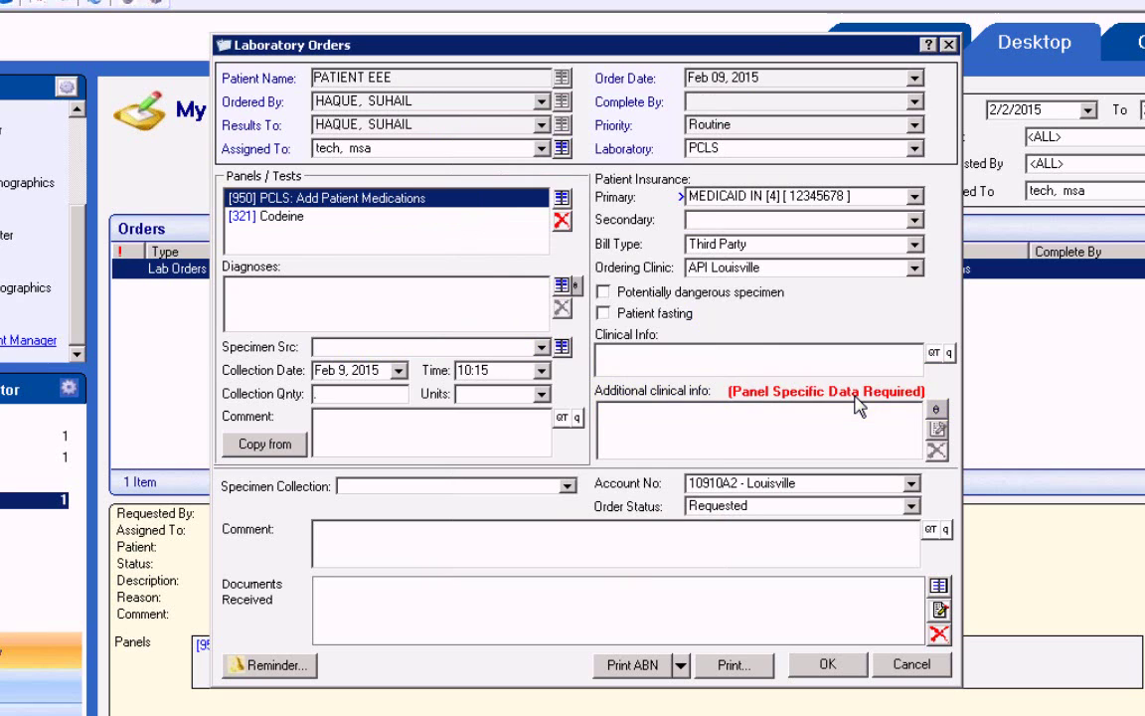
Enter morphine,codeine as the prescribed medication value in the order's Panel Specific Data.
left_click(934, 411)
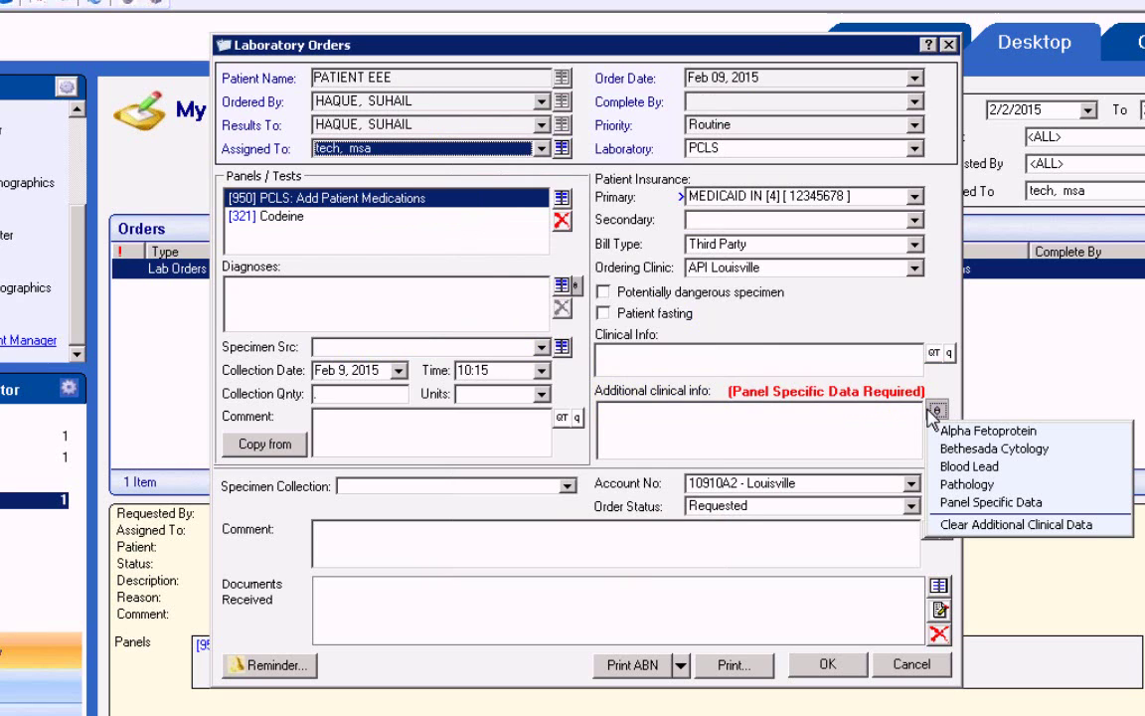
left_click(1051, 514)
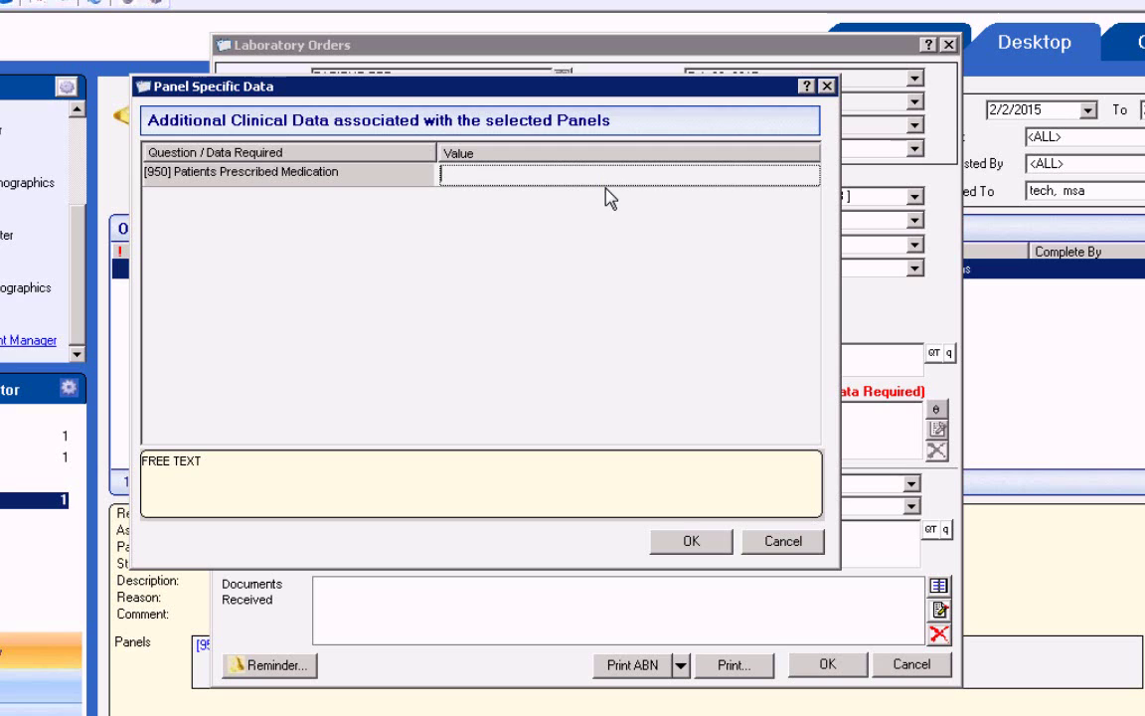
left_click(605, 173)
type("morphine")
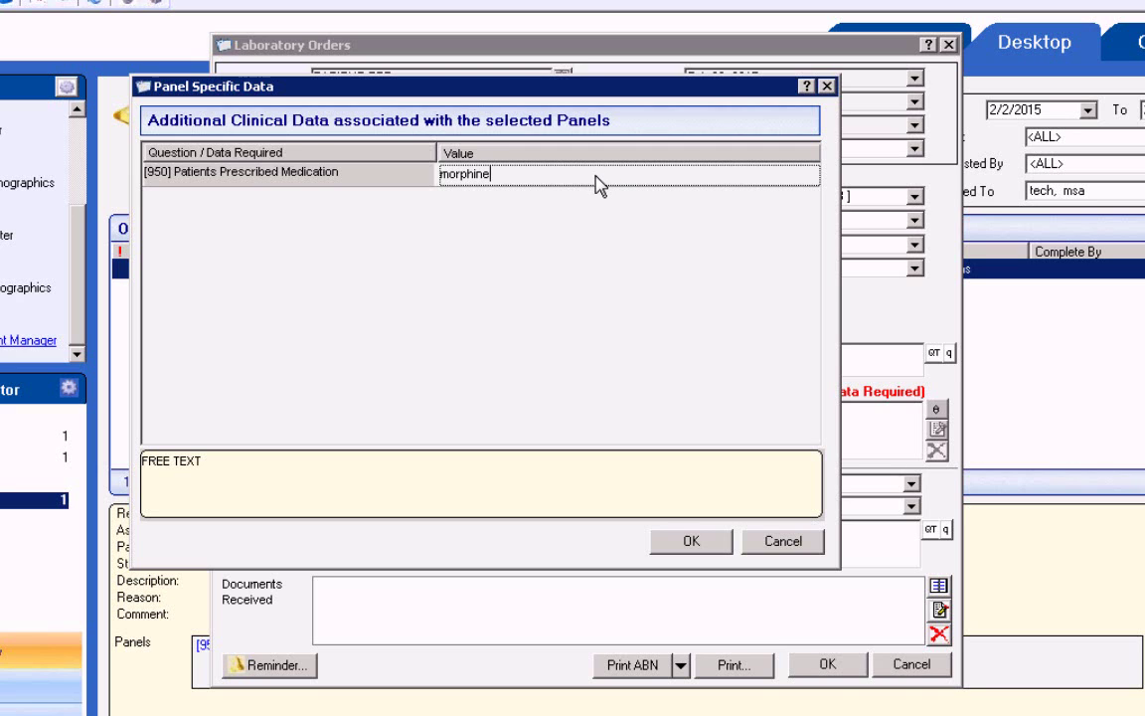
type(",codeine,")
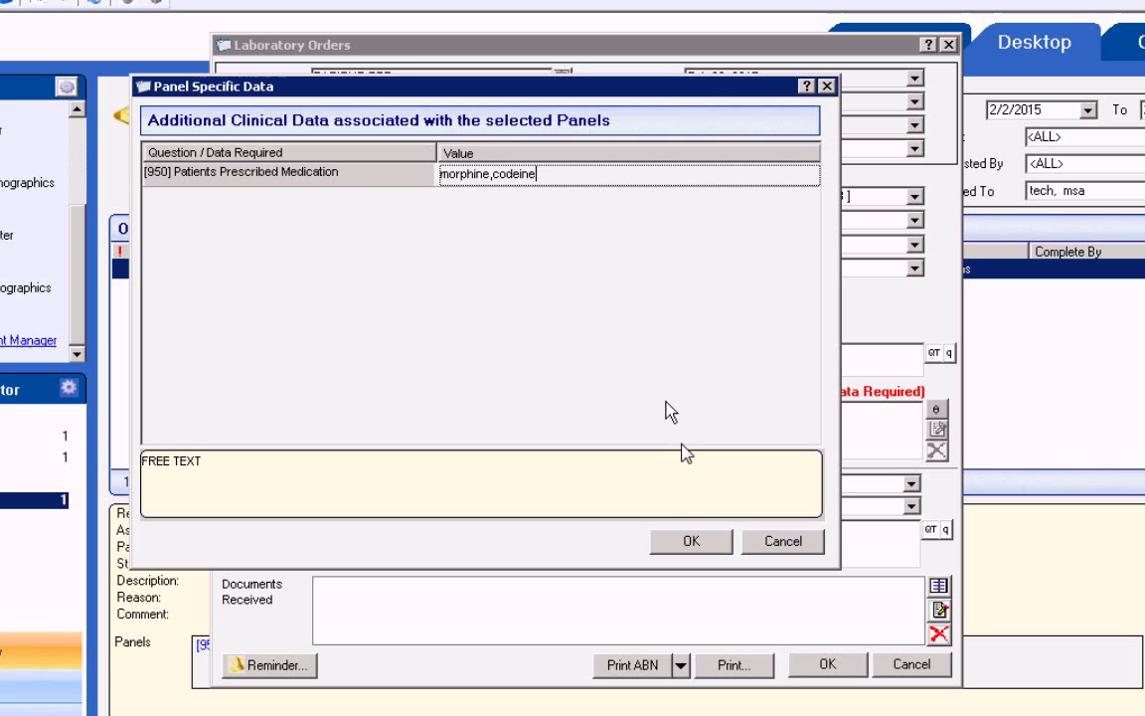
left_click(691, 542)
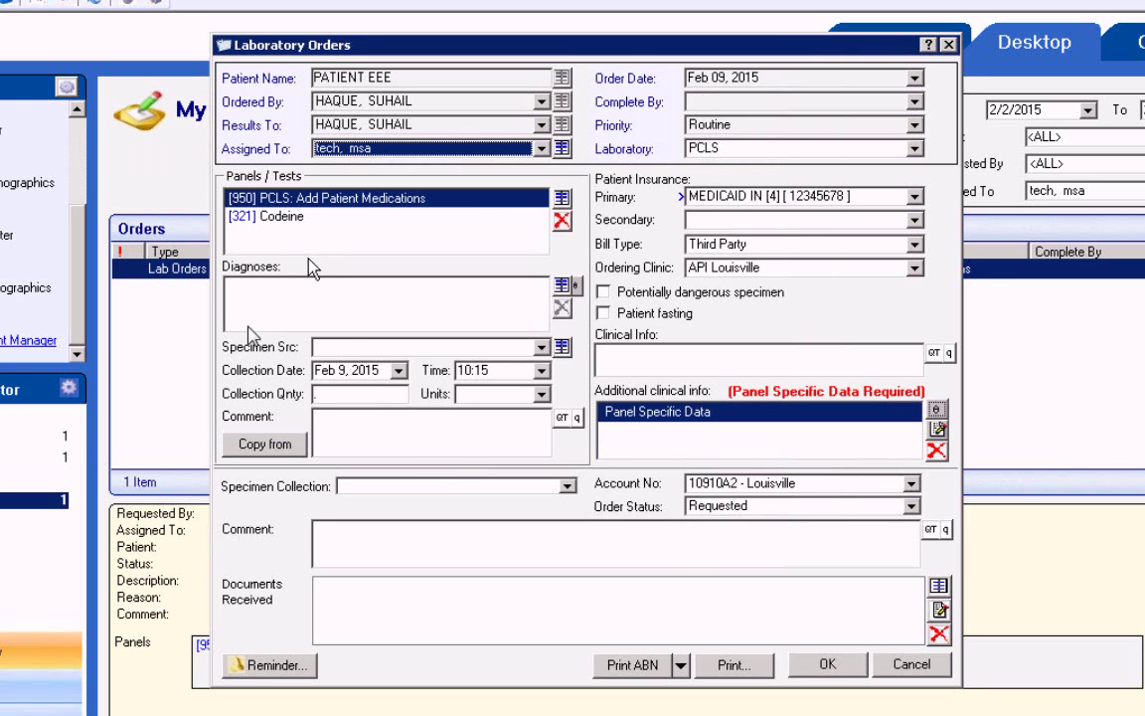
Set the specimen source to Blood venous.
left_click(328, 348)
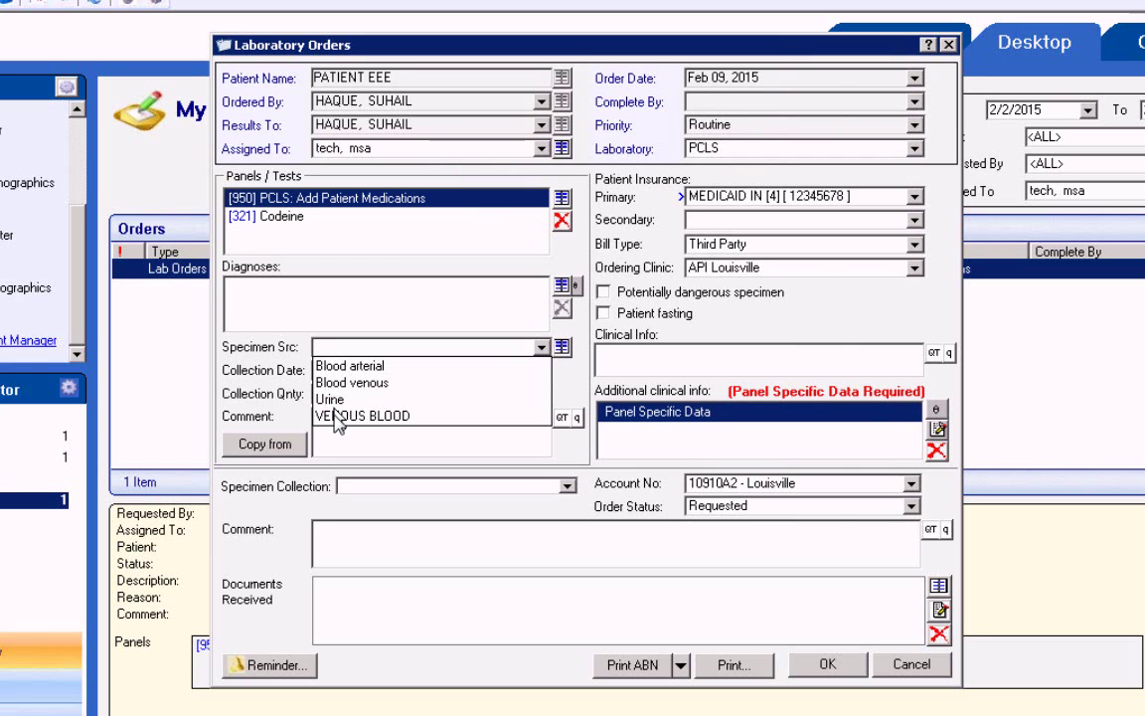
left_click(559, 353)
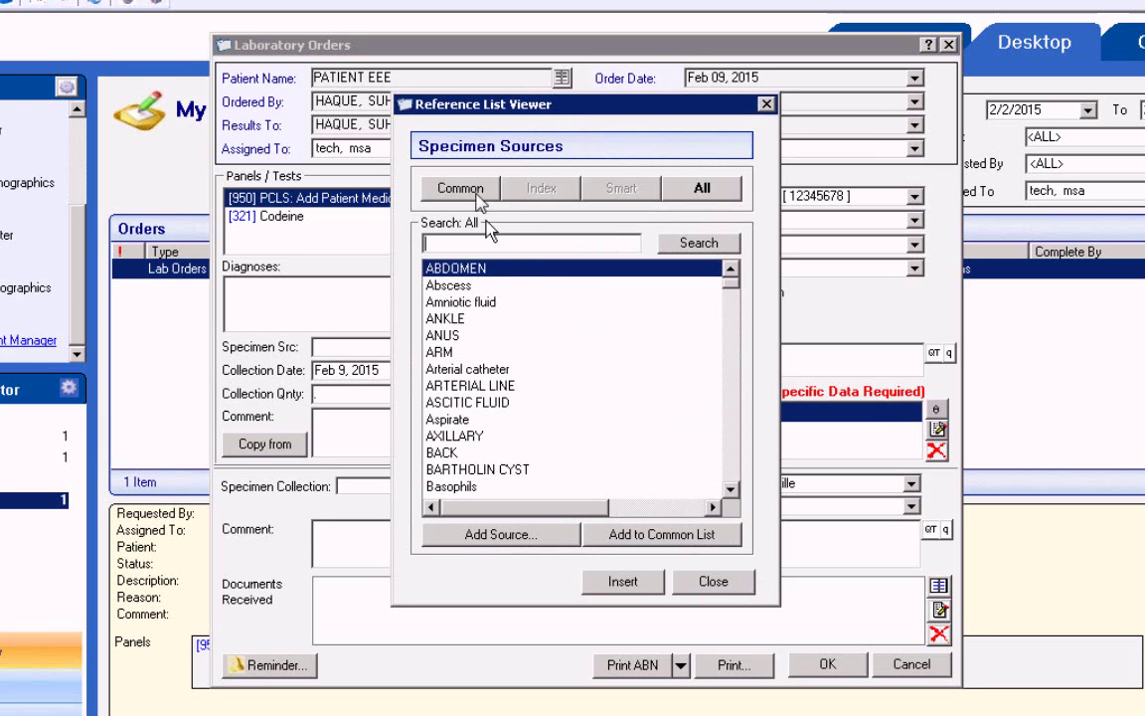
left_click(473, 189)
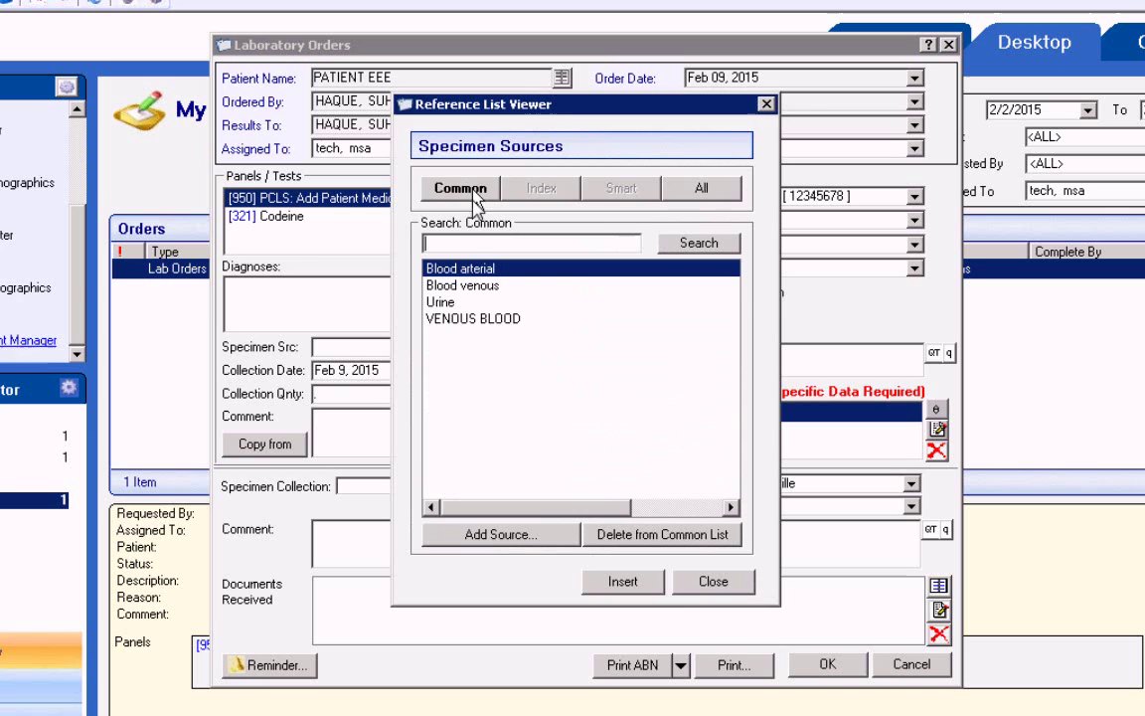
left_click(712, 585)
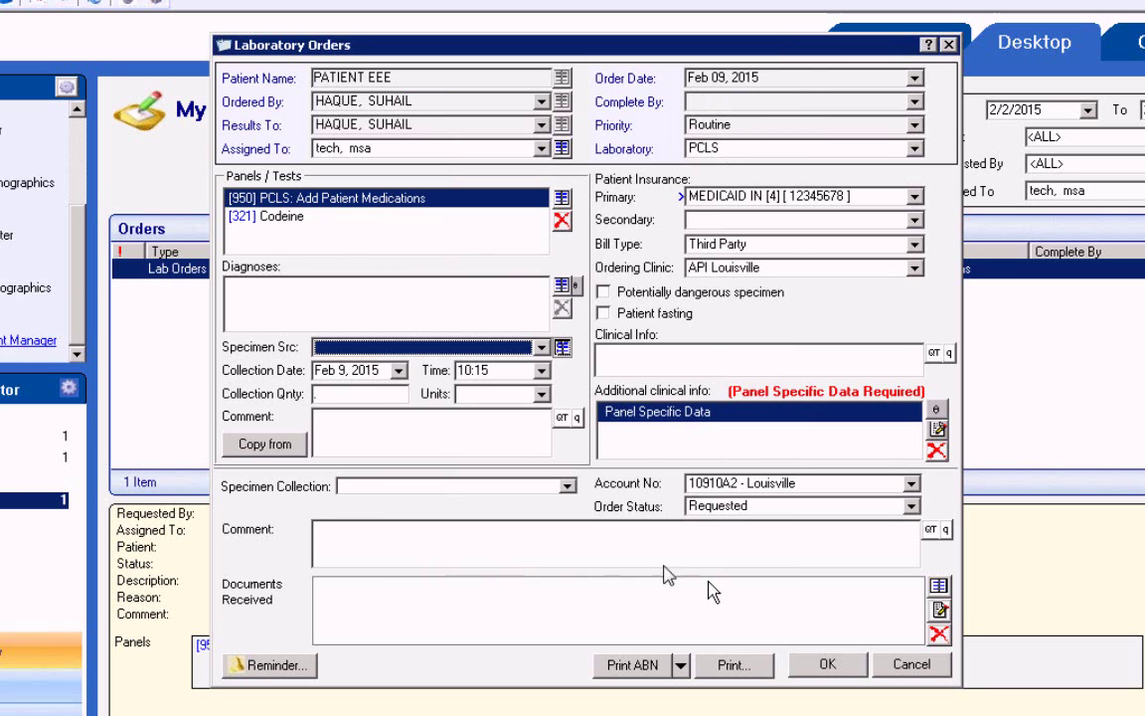
left_click(540, 350)
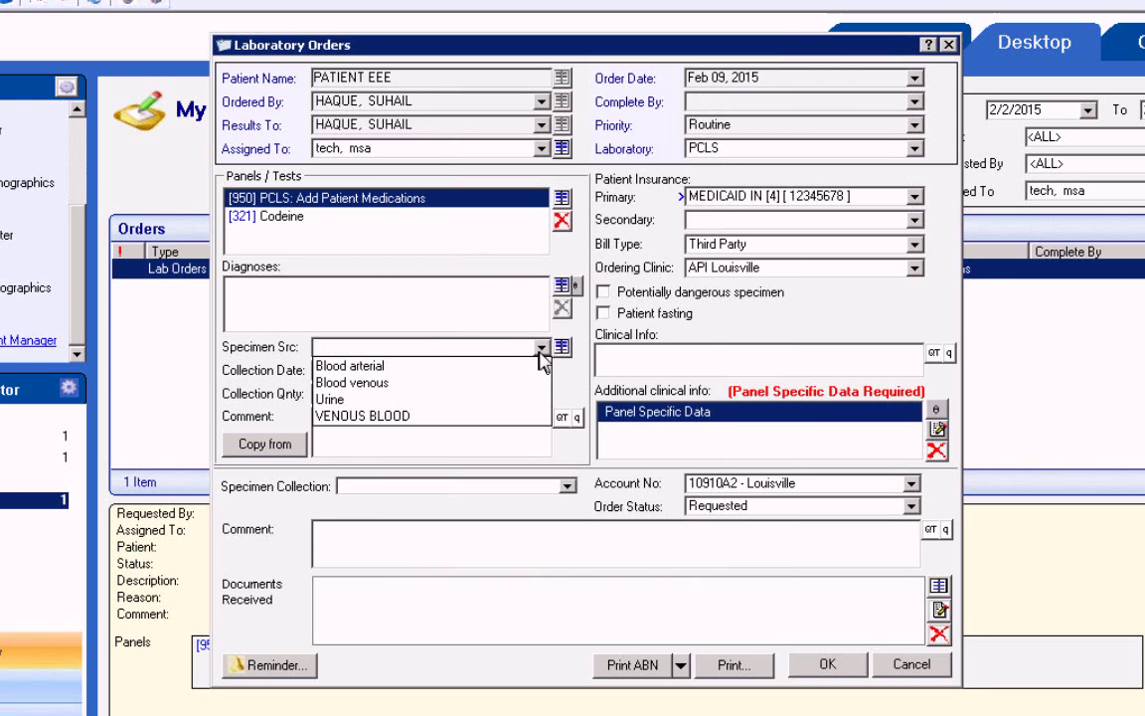
left_click(384, 386)
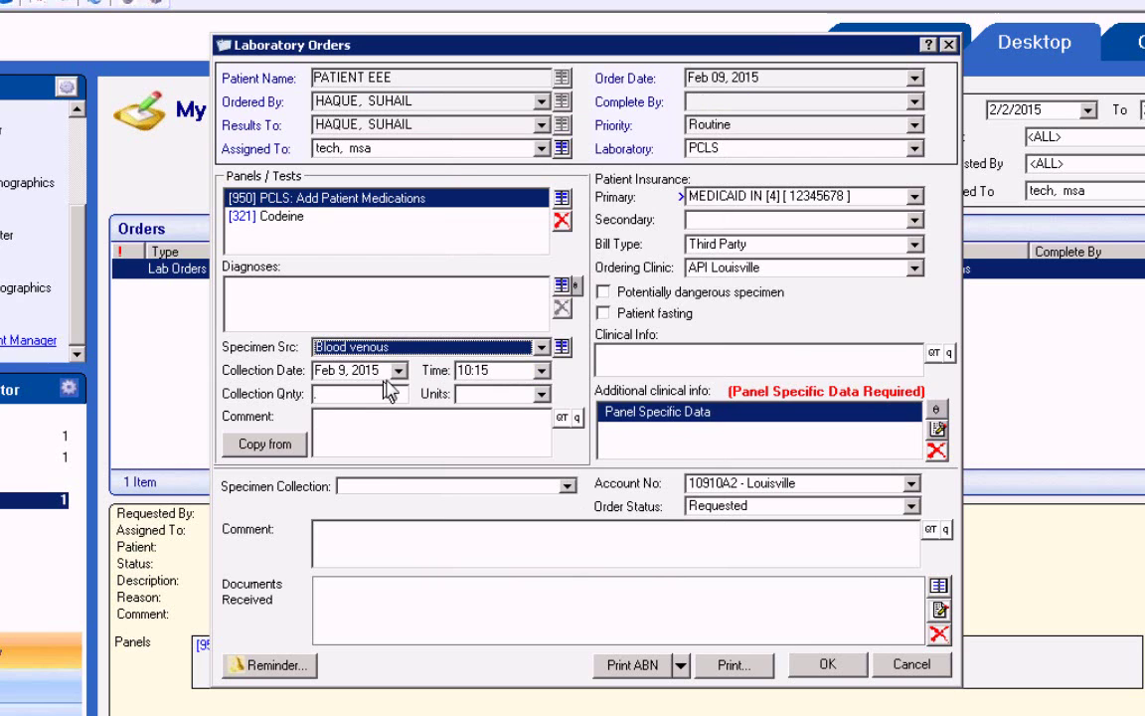
left_click(540, 347)
left_click(545, 348)
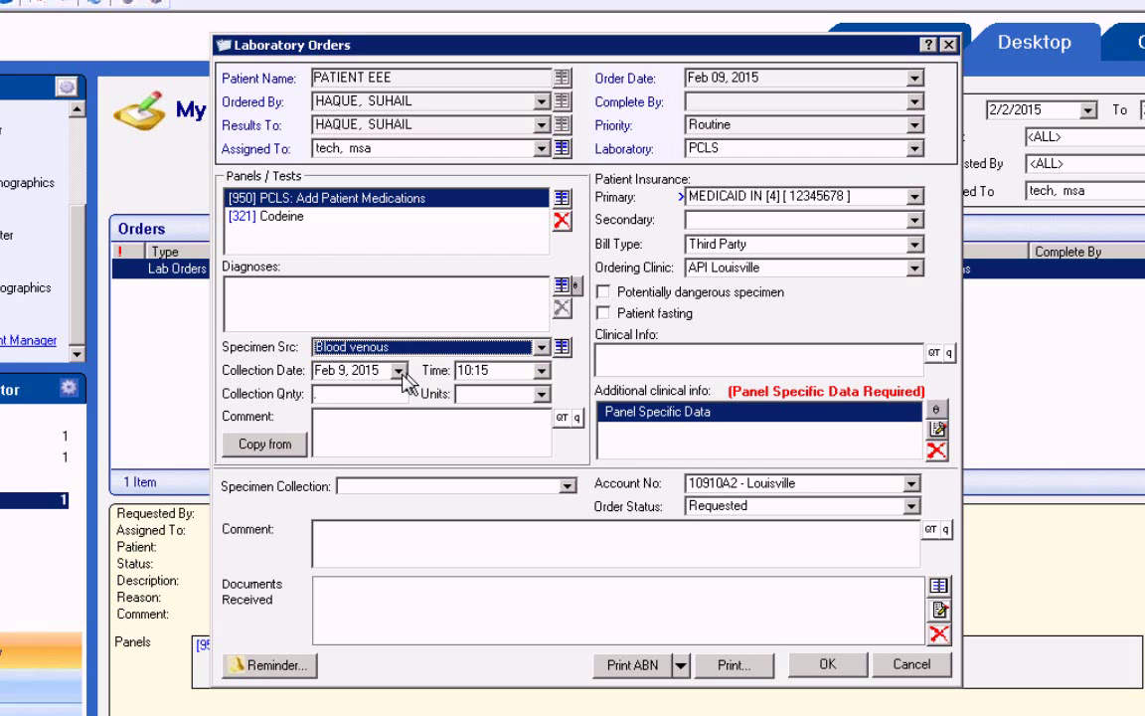
Enter the specimen comment 'add specimen comments'.
left_click(387, 398)
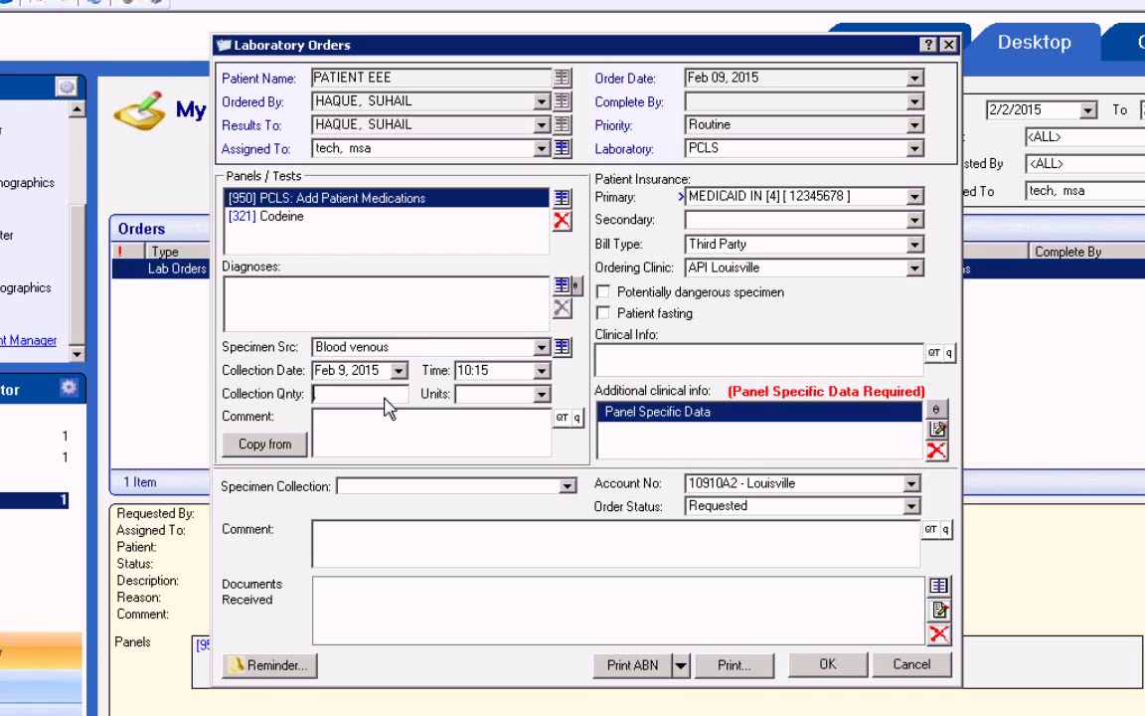
left_click(541, 397)
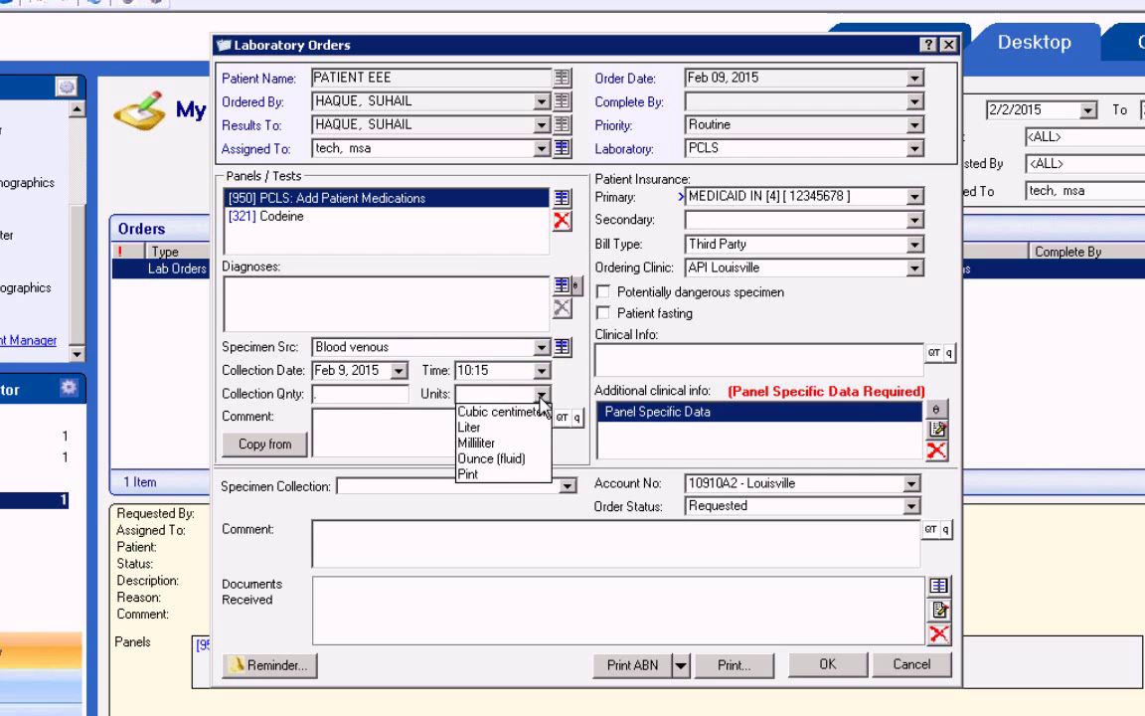
left_click(493, 449)
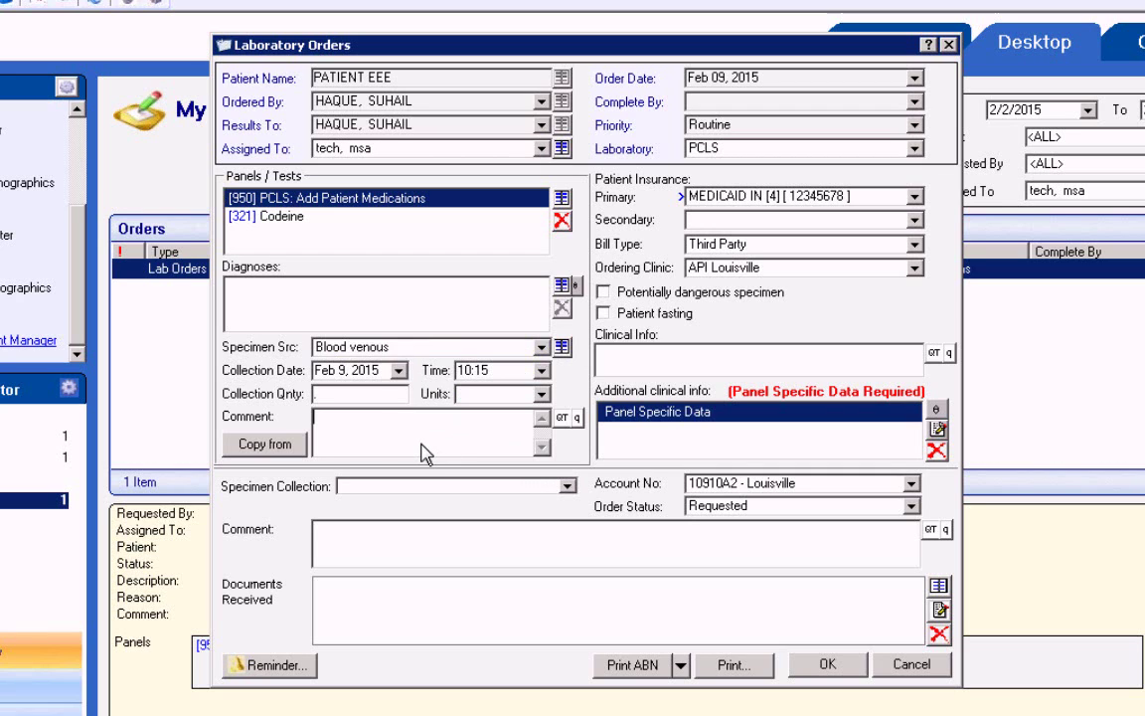
type("add")
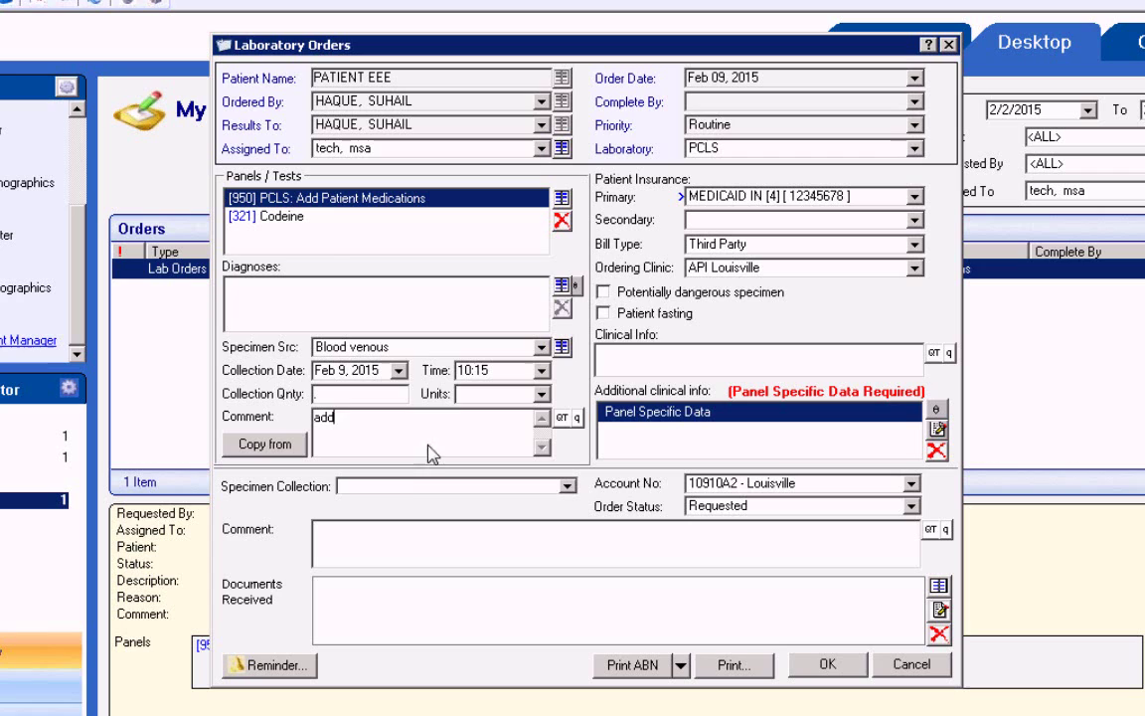
type("specimen comments")
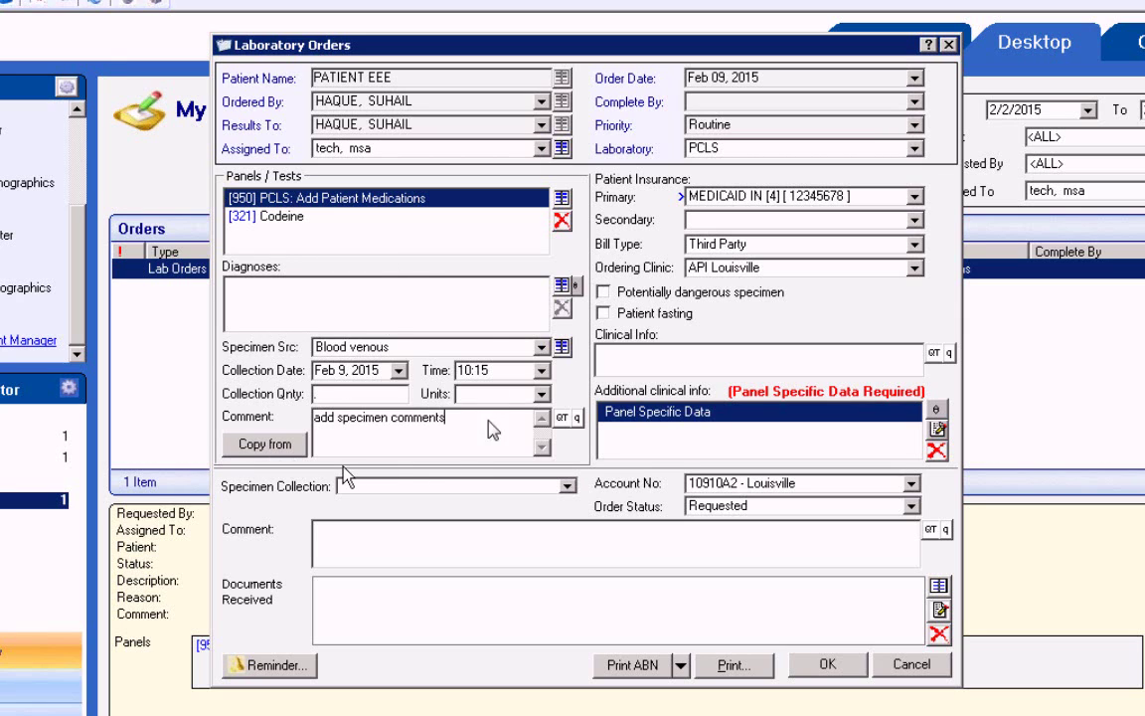
Review the order's Panel Specific Data and close it.
left_click(937, 409)
left_click(991, 502)
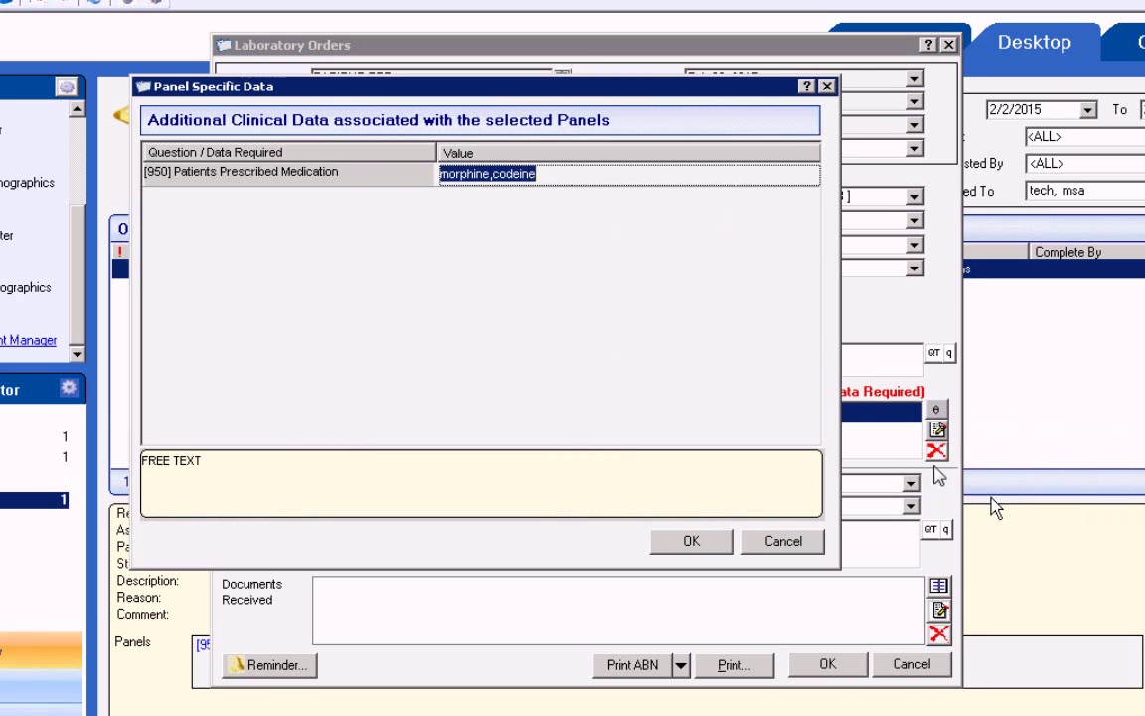
key("Return")
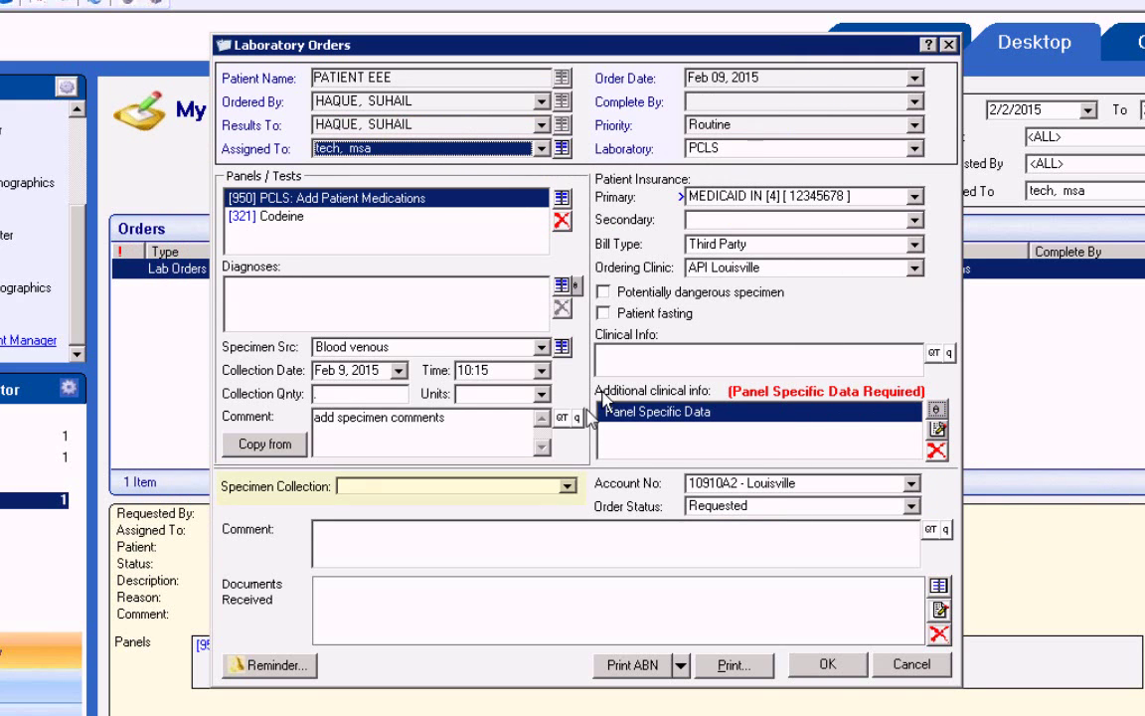
Set Specimen Collection to Specimen Collected and assign the Louisville account to the request.
left_click(566, 487)
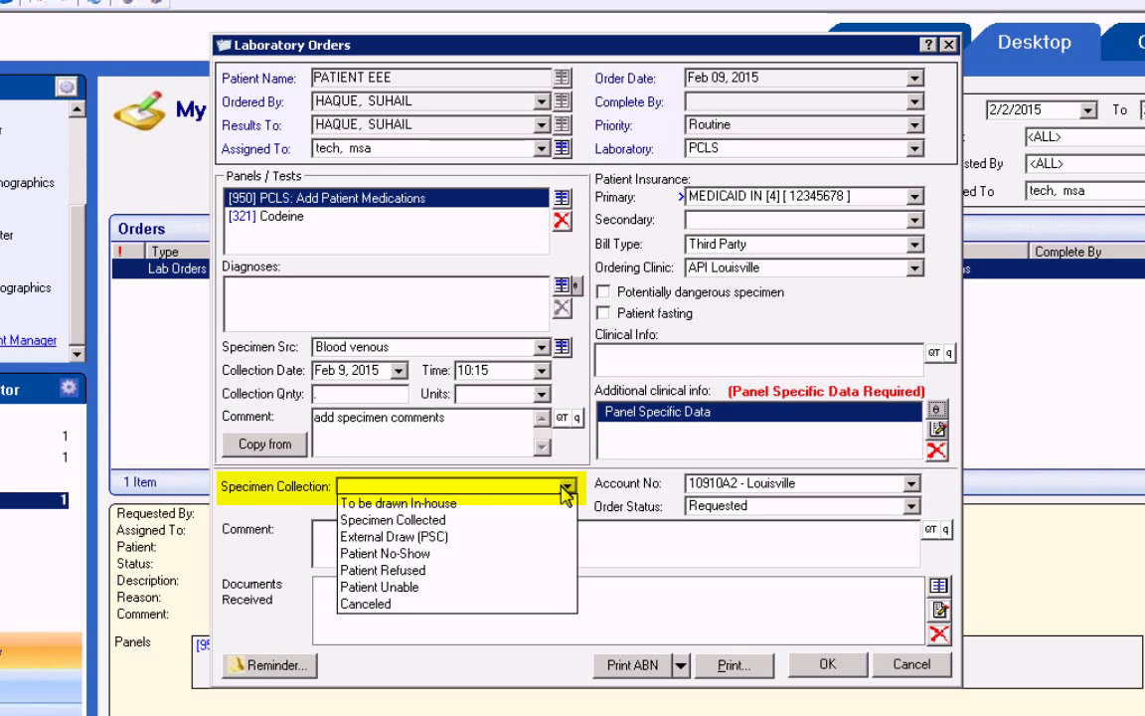
left_click(442, 521)
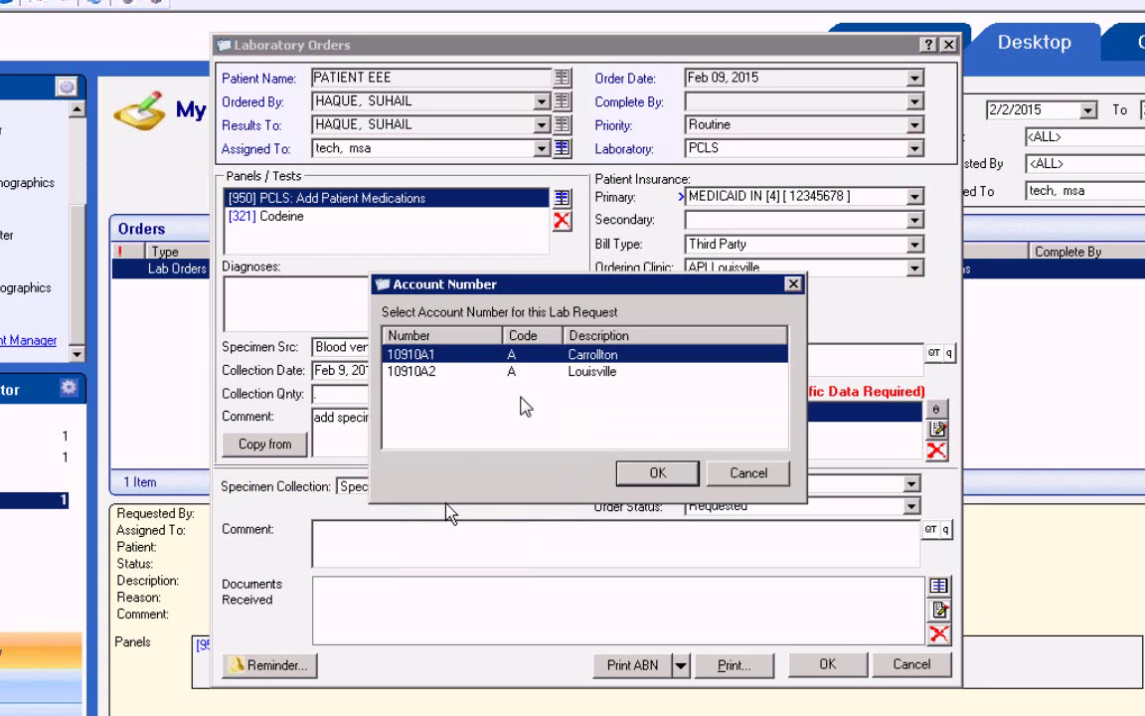
left_click(608, 372)
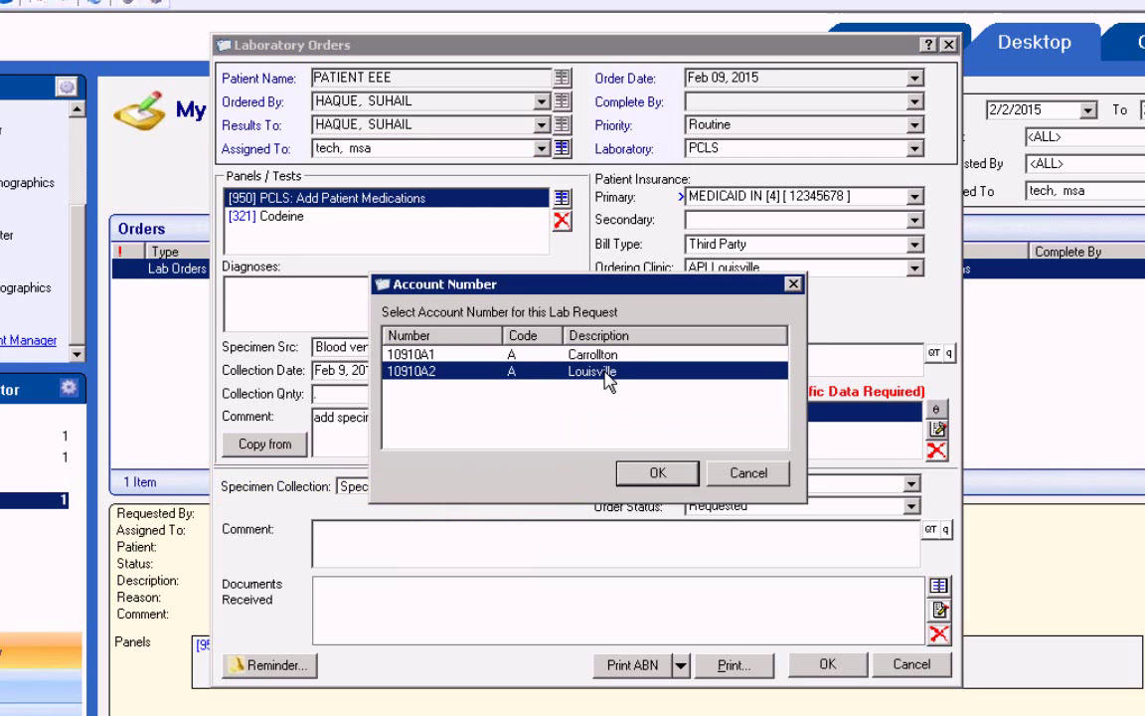
double_click(608, 371)
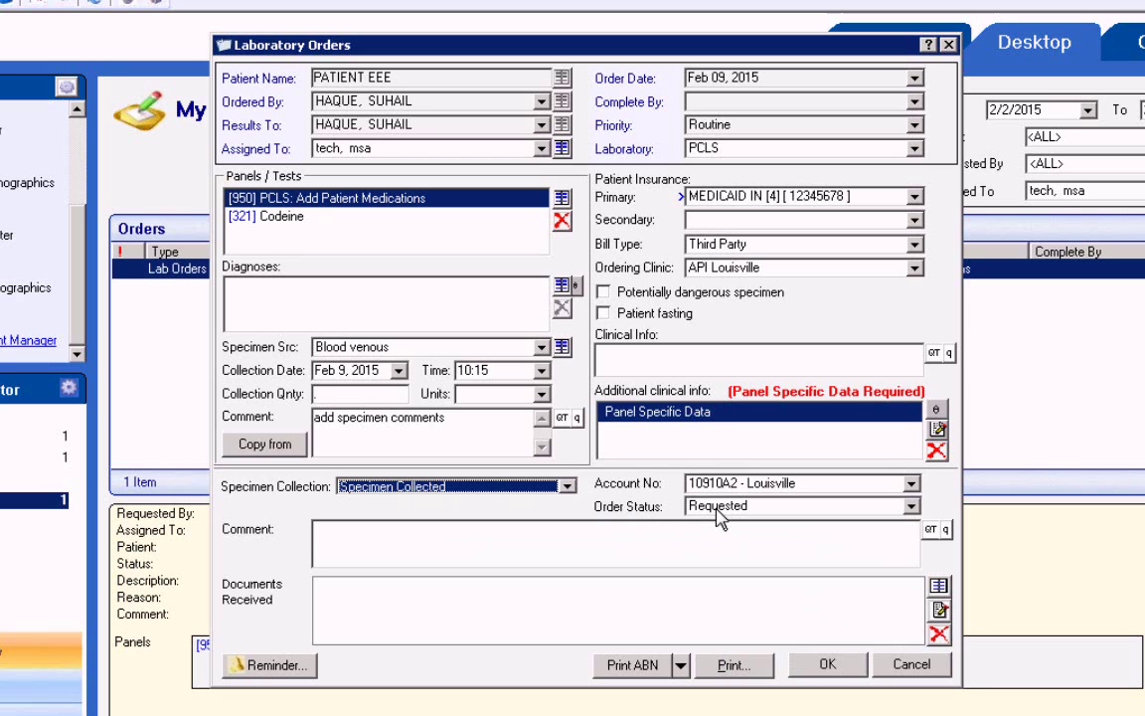
Save the Multiple Panels lab order, accepting it despite the missing source/quantity warning.
left_click(821, 676)
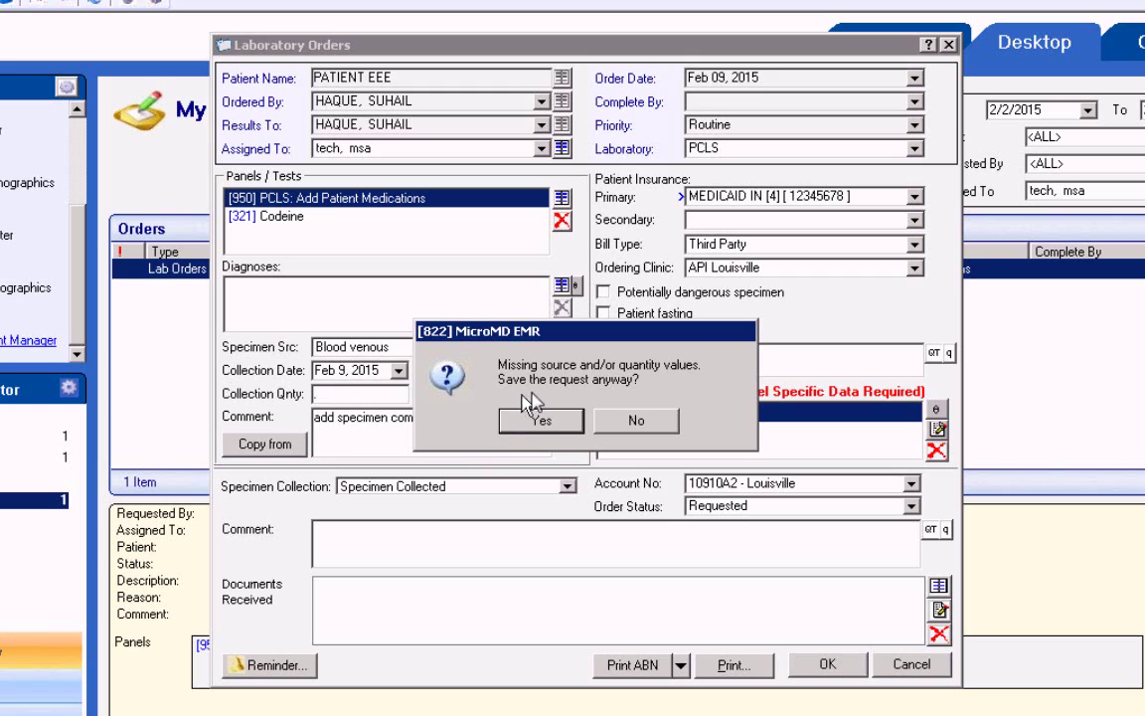
left_click(534, 422)
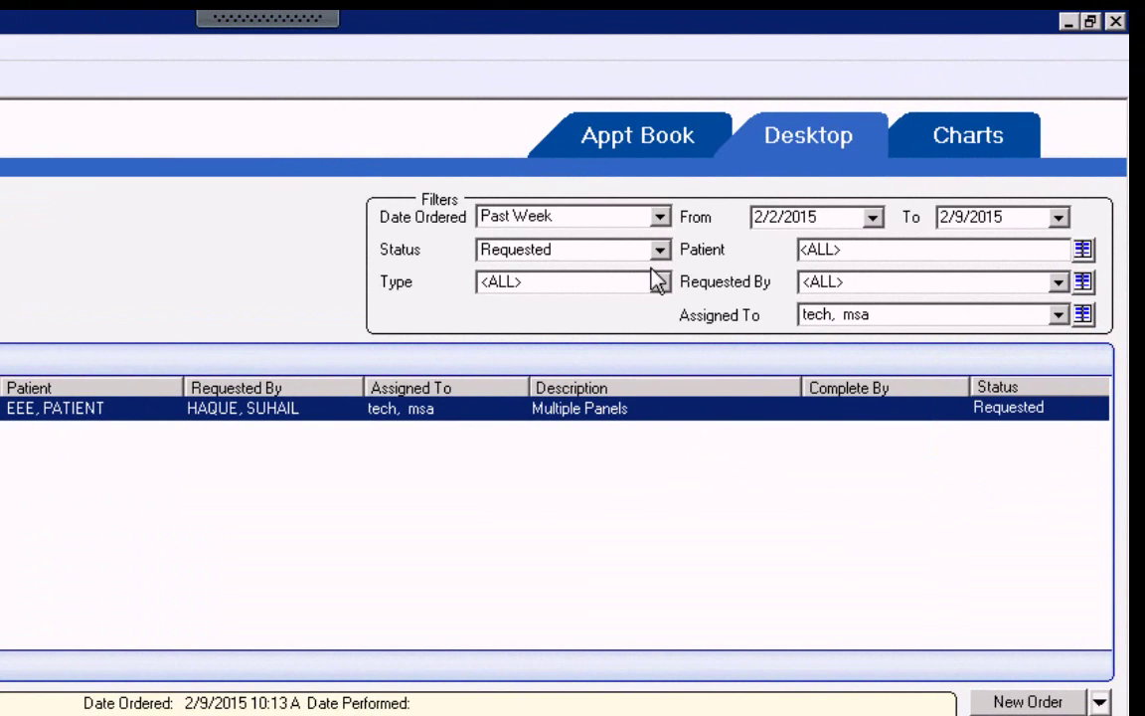
Filter the orders list by Specimen Collected status, then switch the filter to Request Sent.
left_click(579, 255)
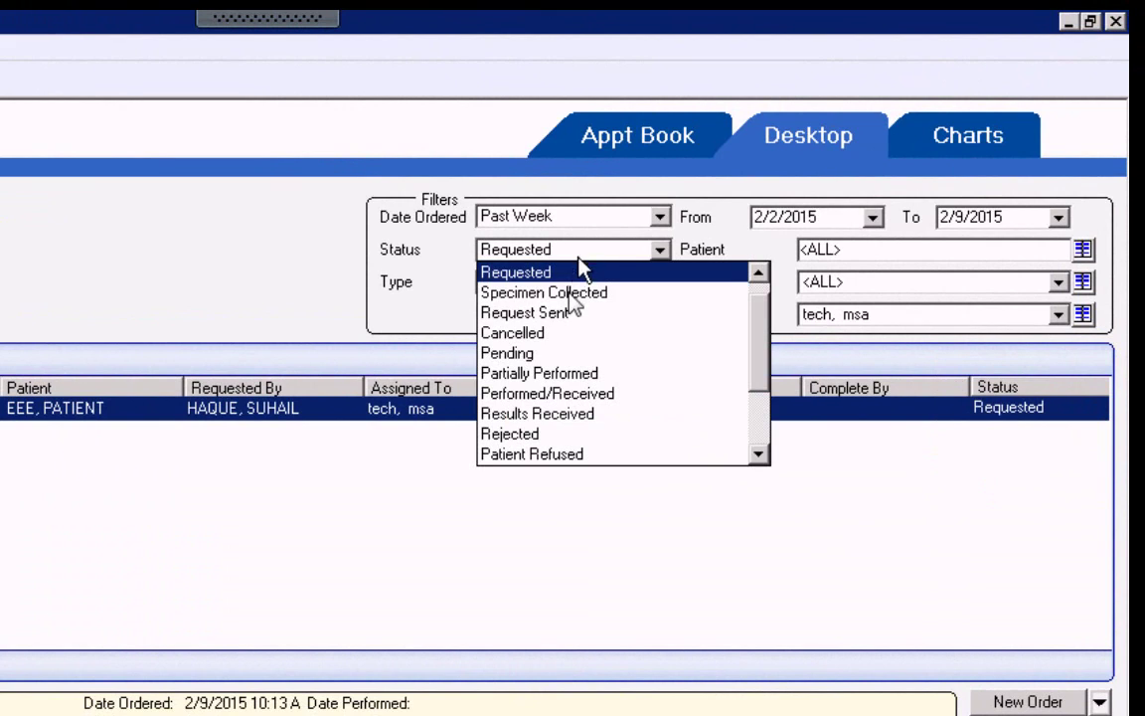
left_click(572, 295)
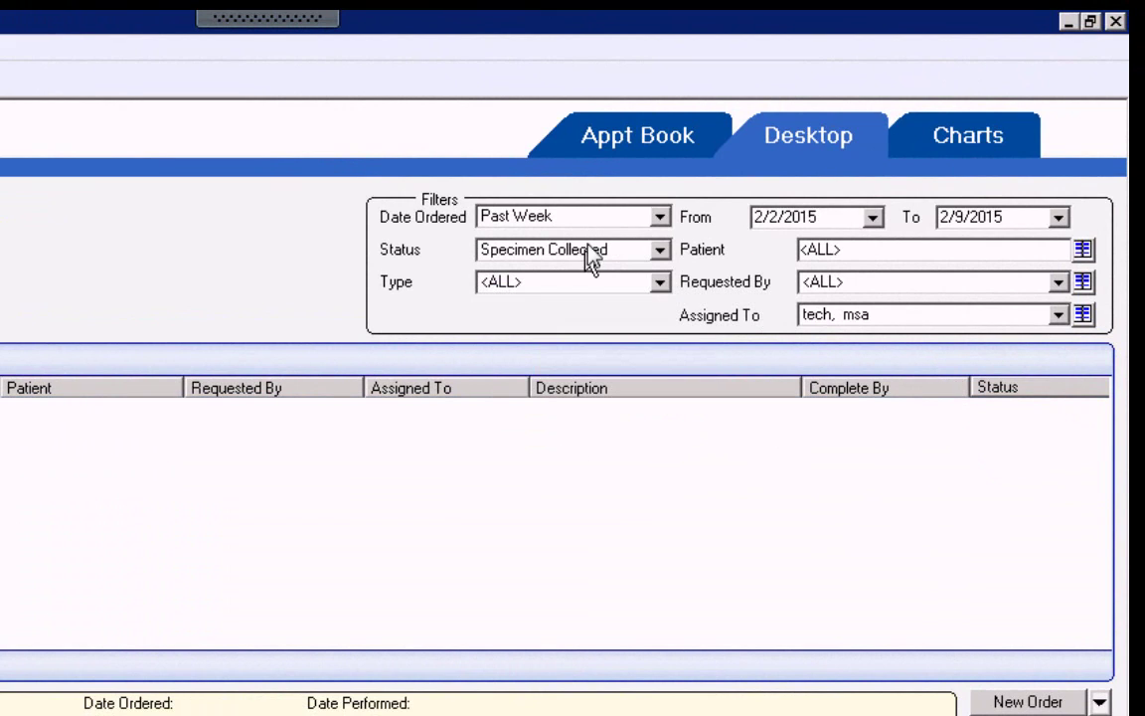
left_click(589, 250)
left_click(590, 255)
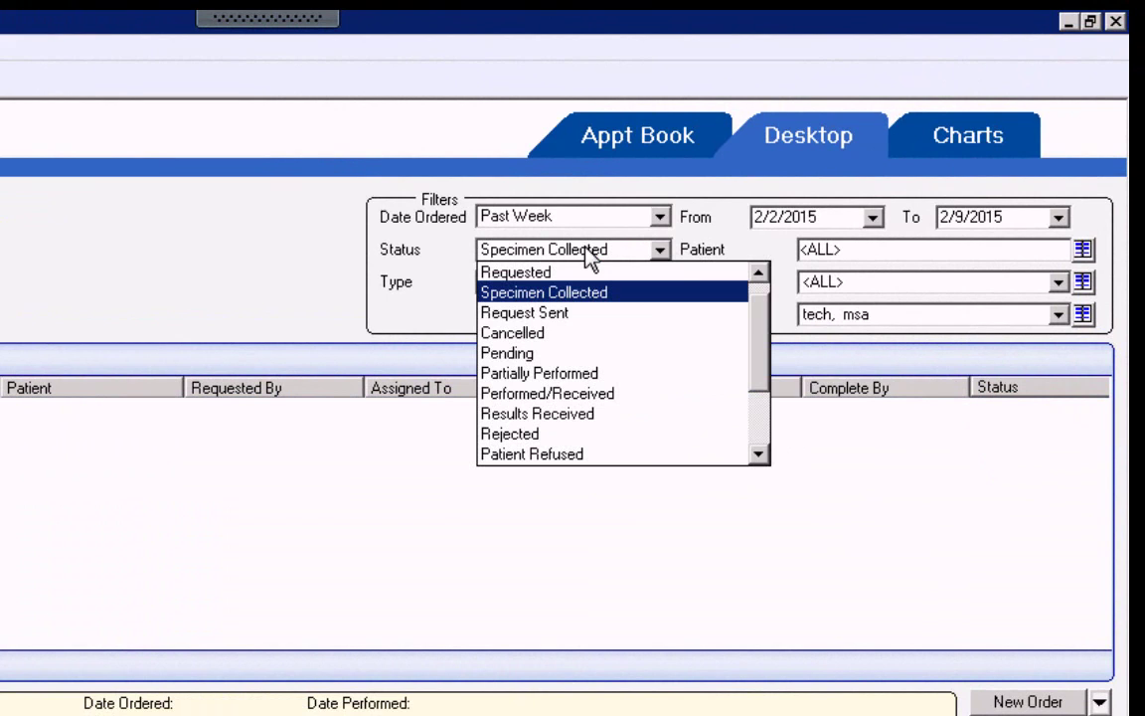
key("Escape")
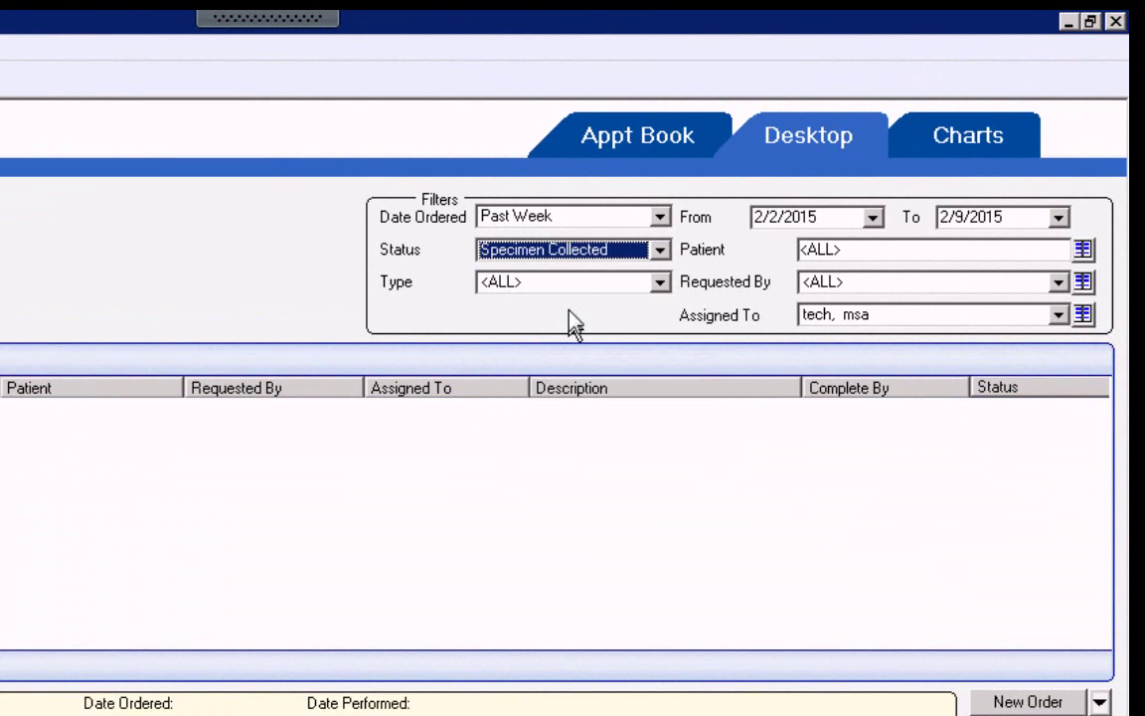
left_click(572, 260)
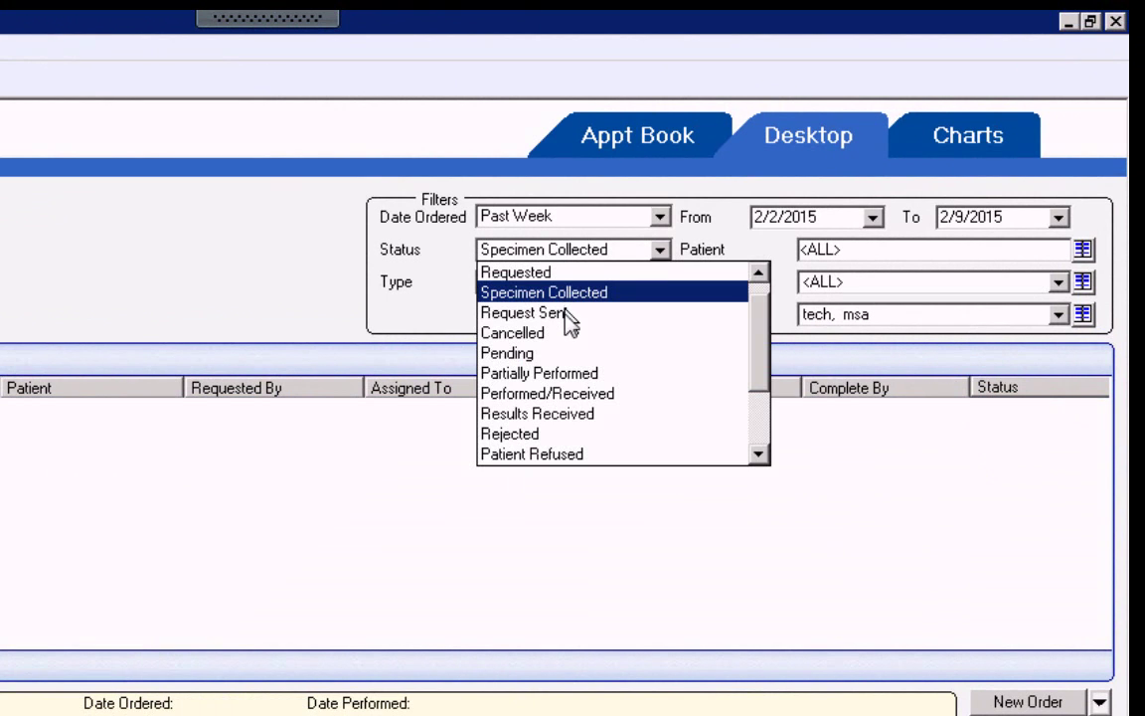
left_click(563, 312)
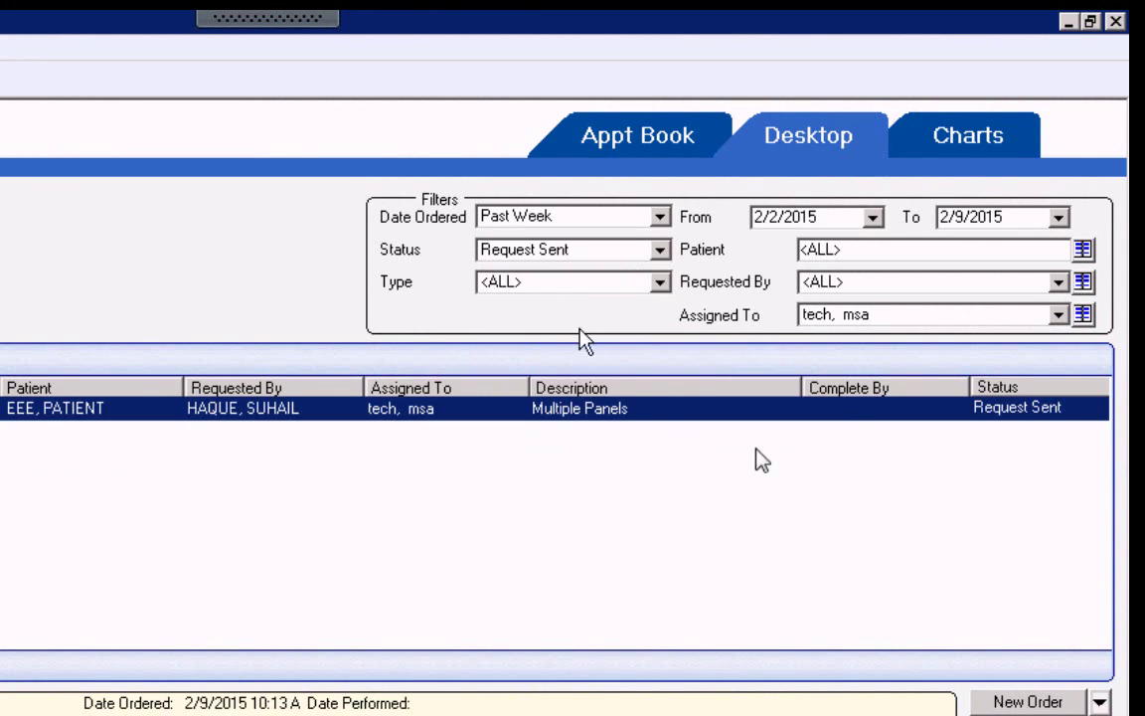
Browse the Set Status options for the Multiple Panels order, then dismiss the menu unchanged.
right_click(987, 417)
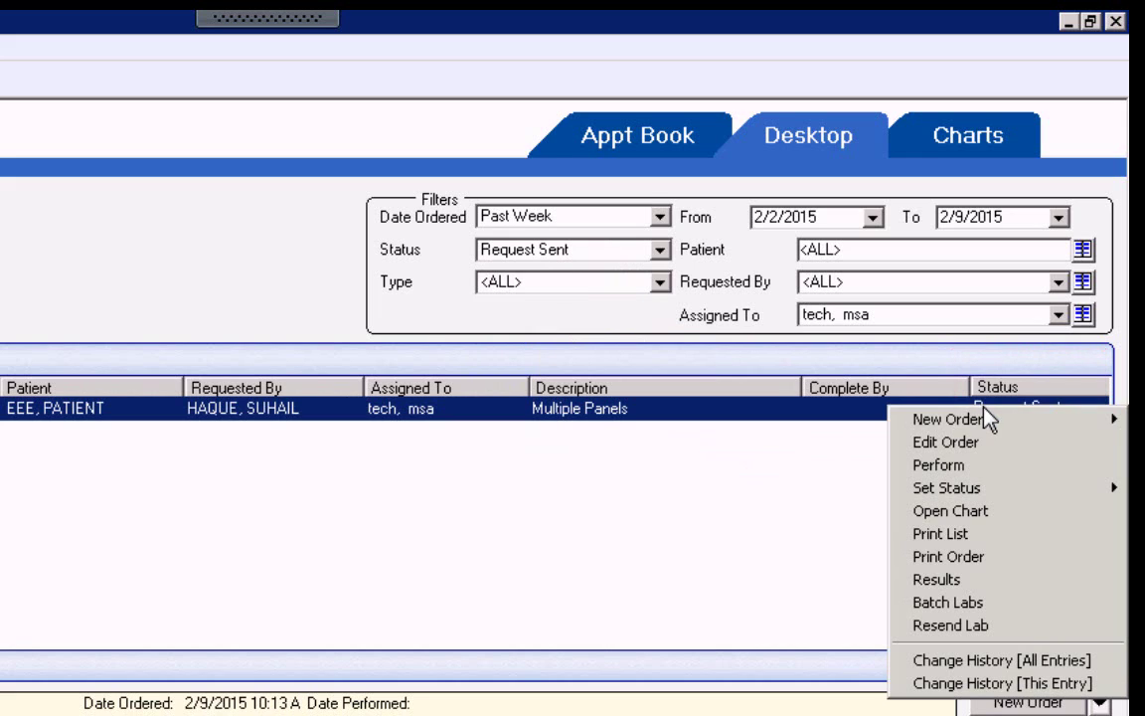
mouse_move(987, 420)
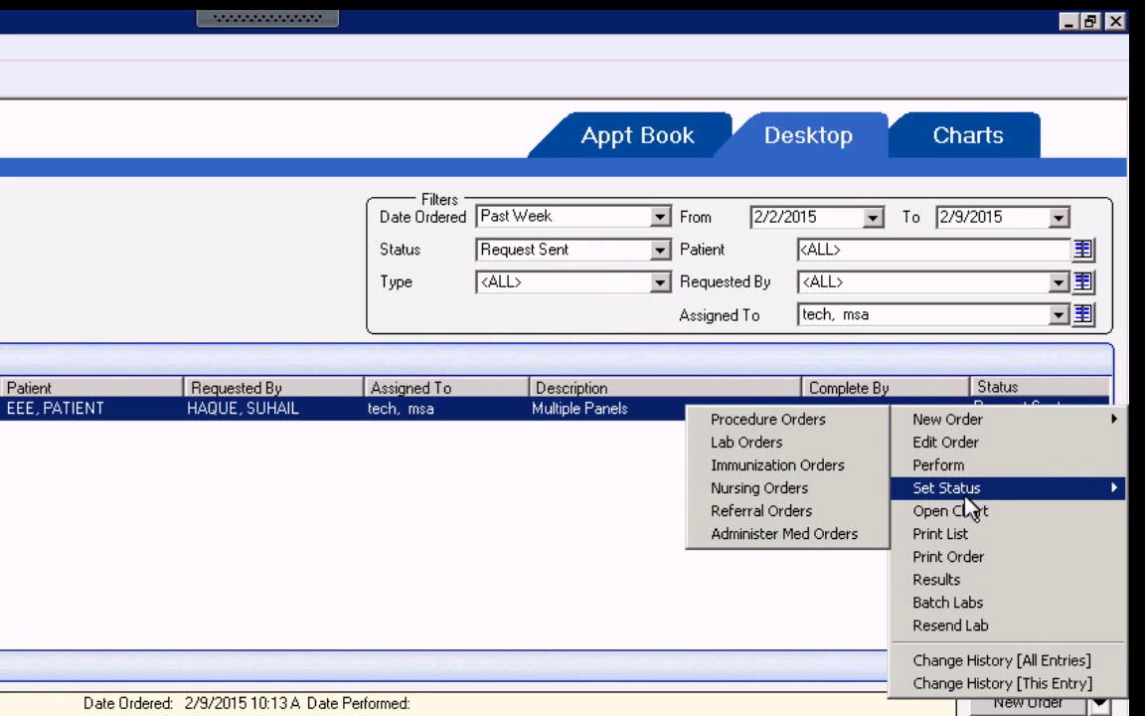
mouse_move(969, 489)
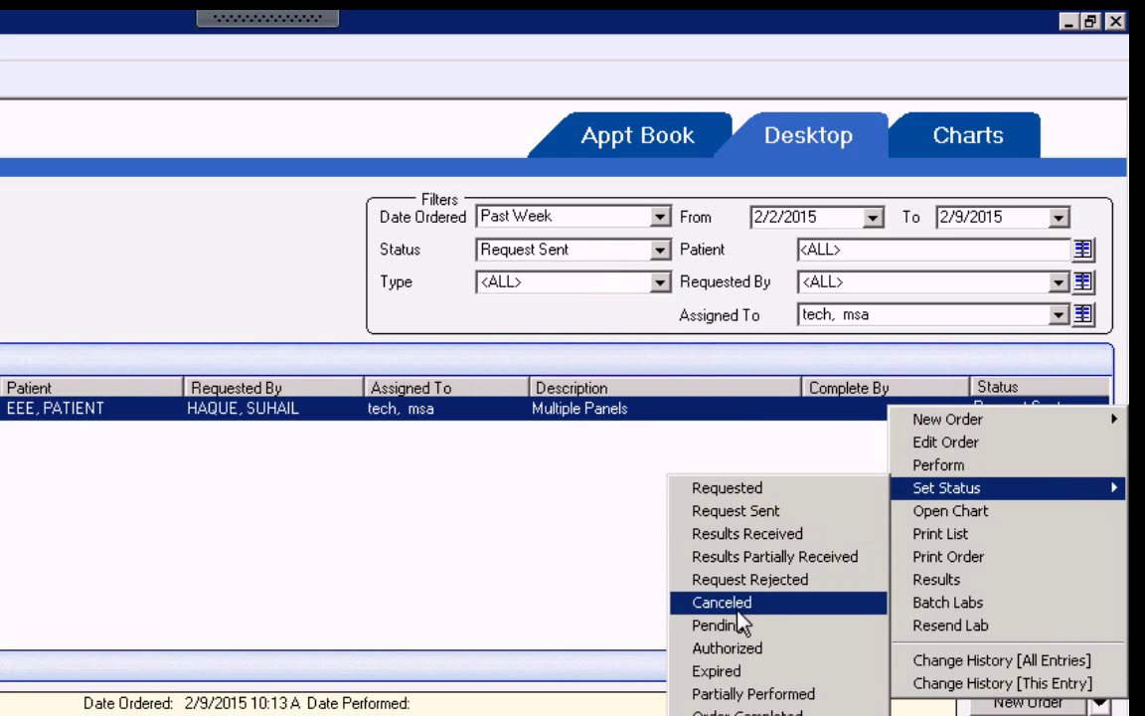
left_click(294, 417)
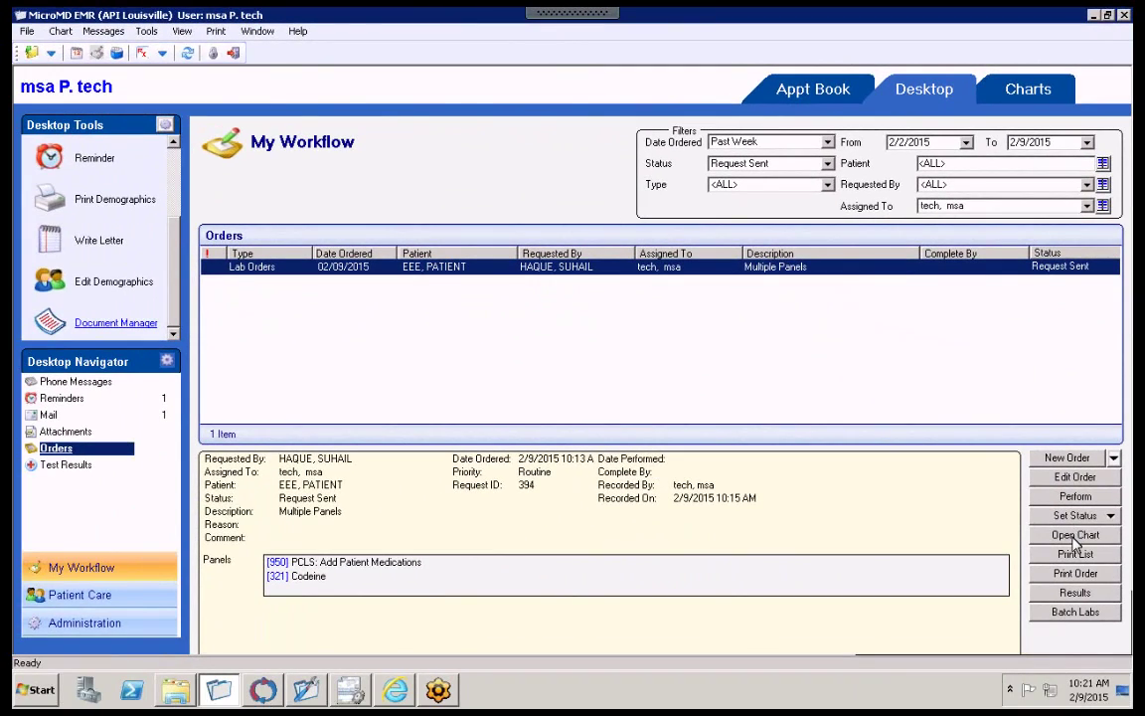
Open the patient's chart from the order row and show its Laboratory Orders.
left_click(1074, 538)
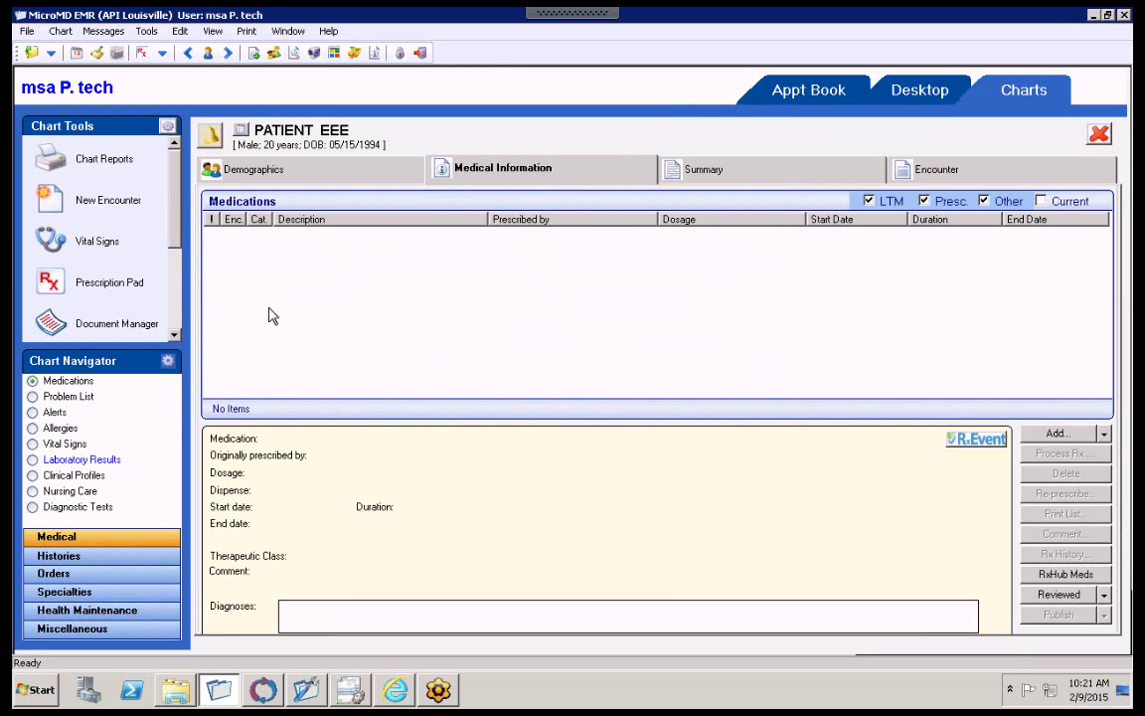
left_click(74, 576)
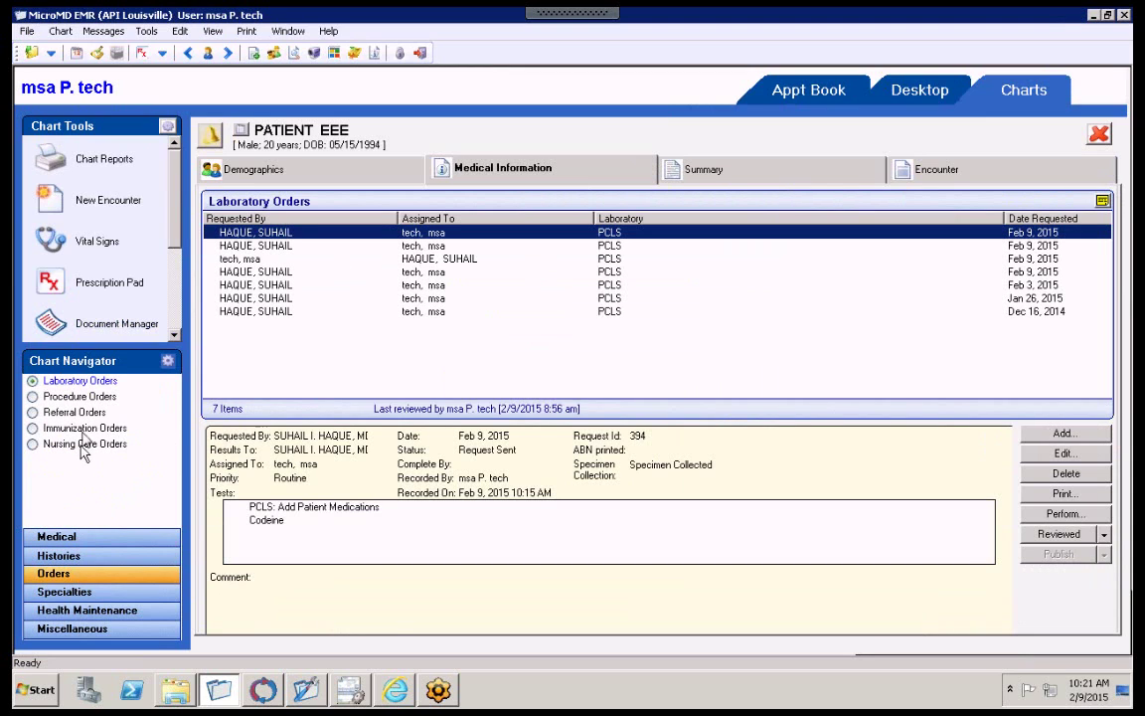
Set the Feb 9, 2015 Codeine order's status to Canceled and save despite missing specimen values.
double_click(1023, 235)
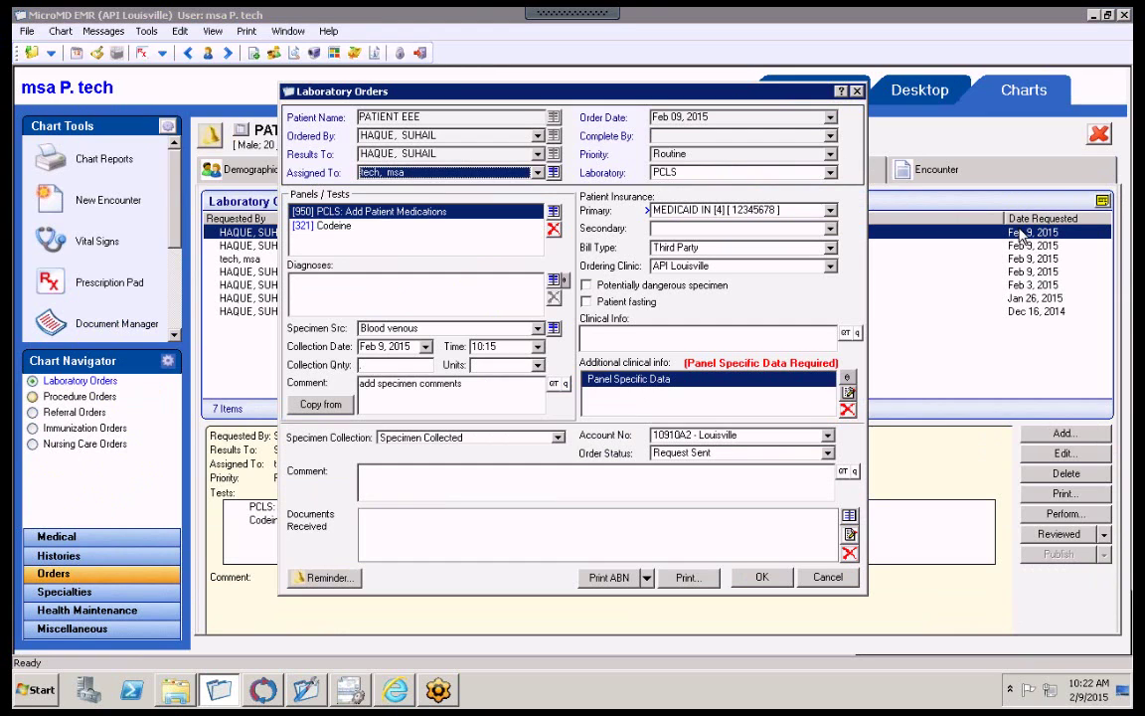
left_click(827, 453)
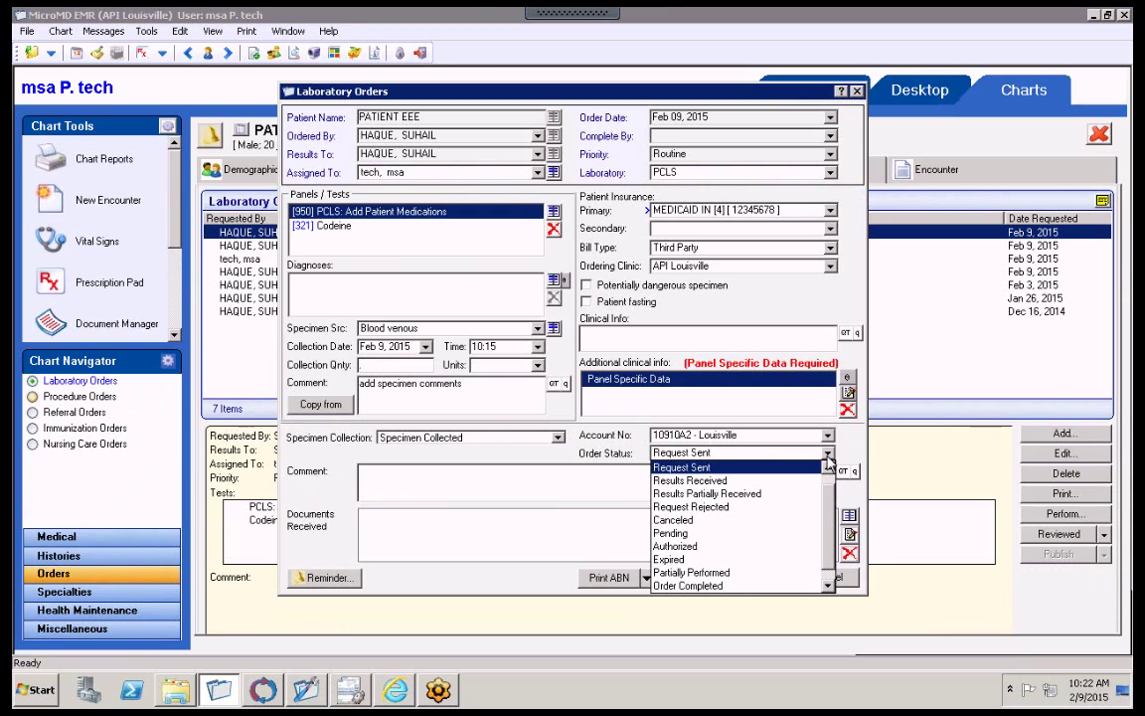
left_click(674, 519)
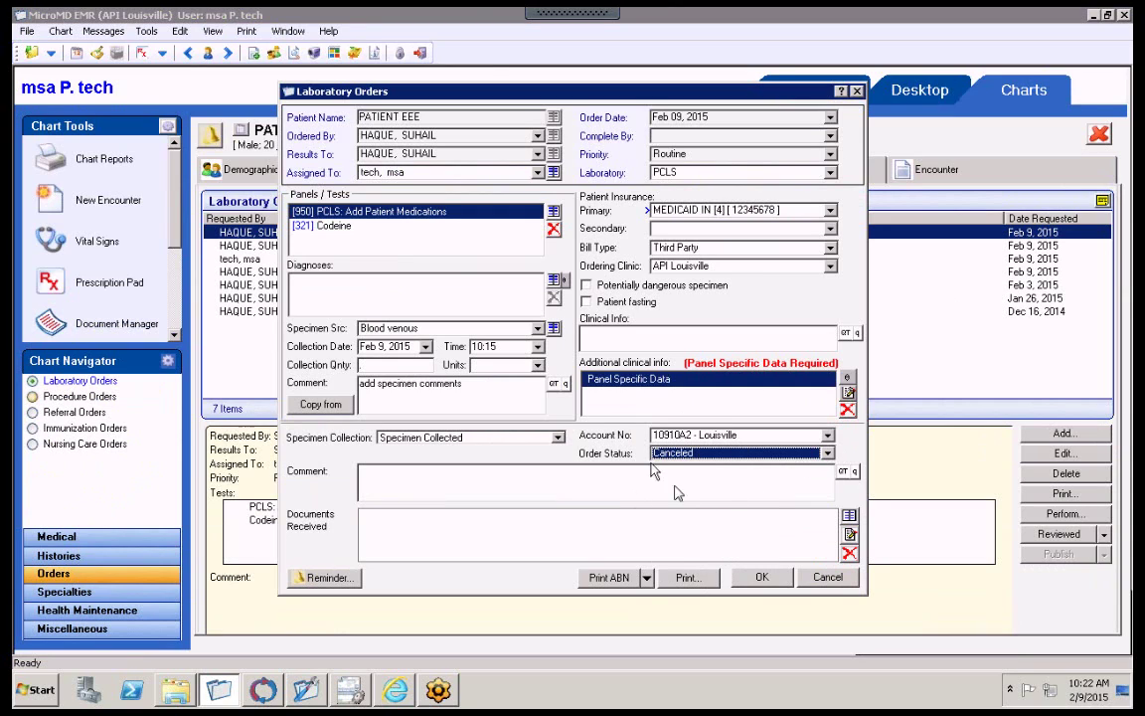
left_click(741, 457)
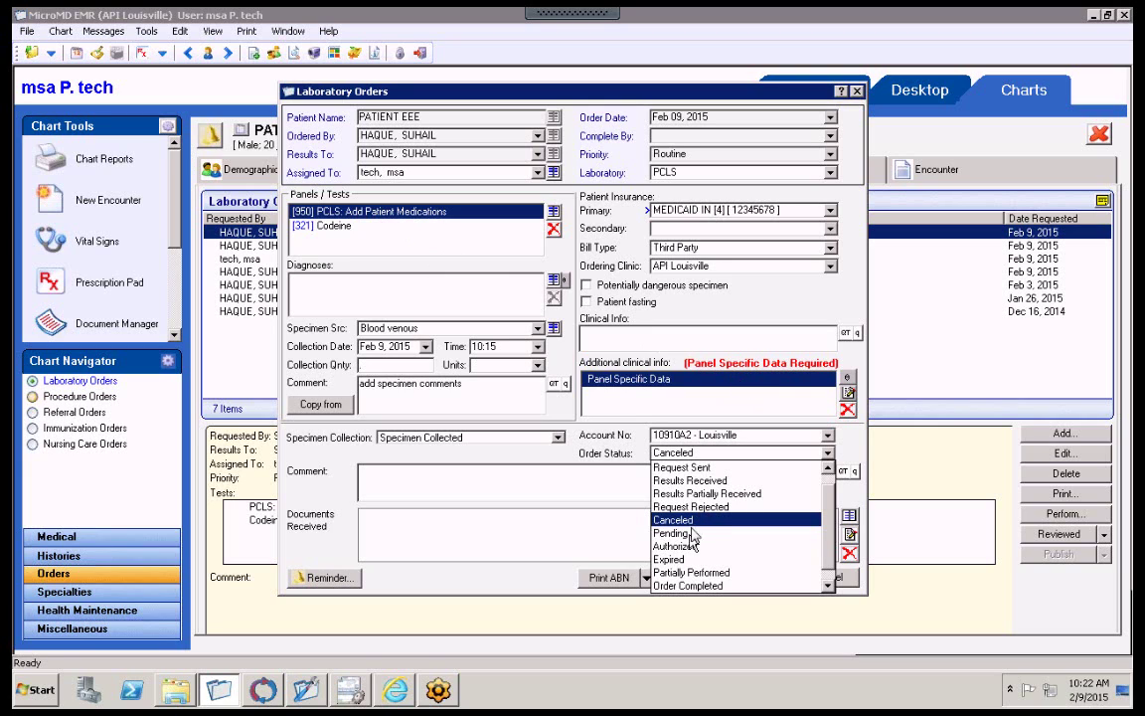
left_click(828, 471)
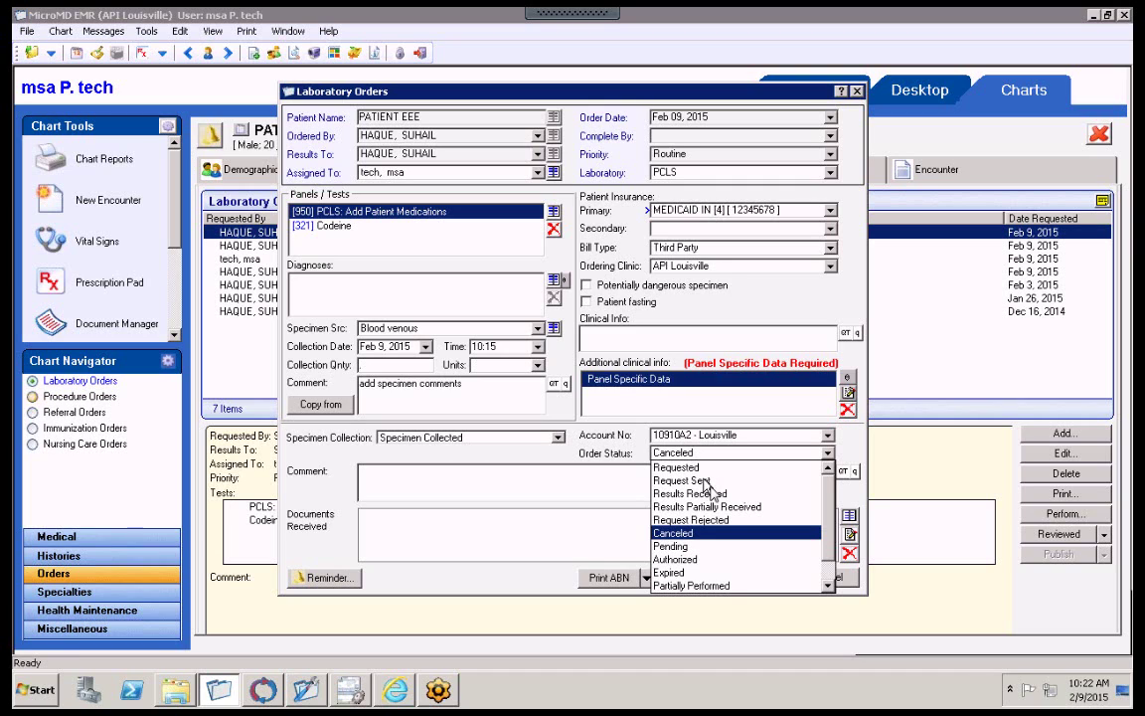
left_click(672, 536)
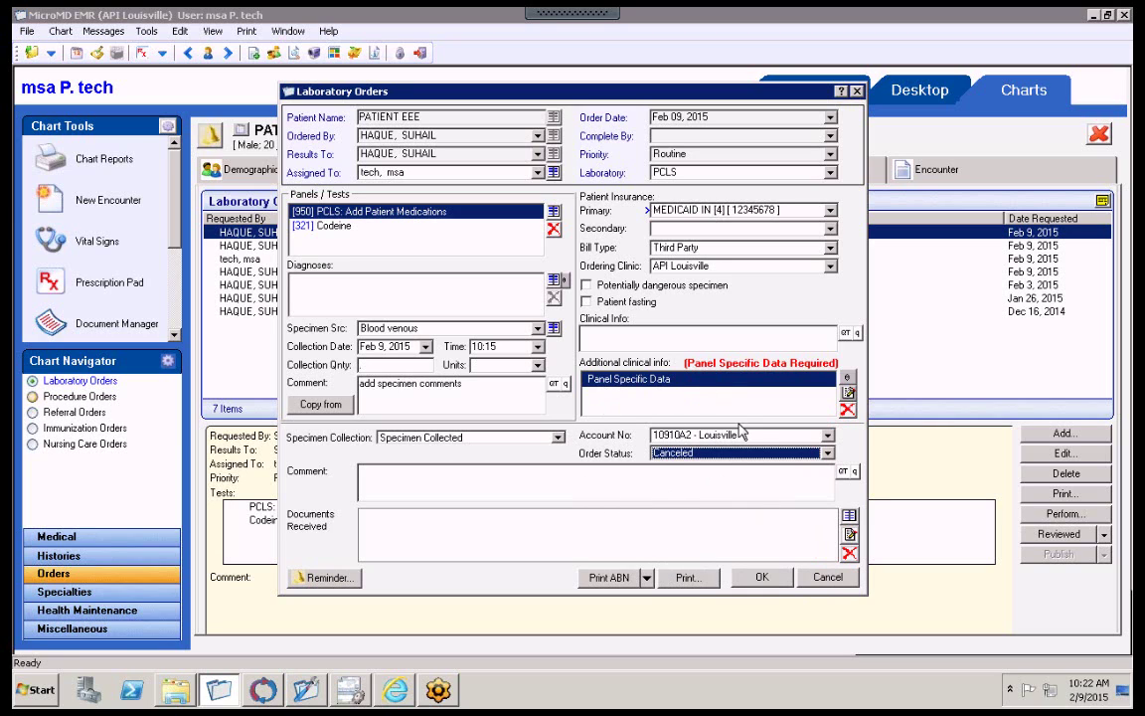
left_click(761, 577)
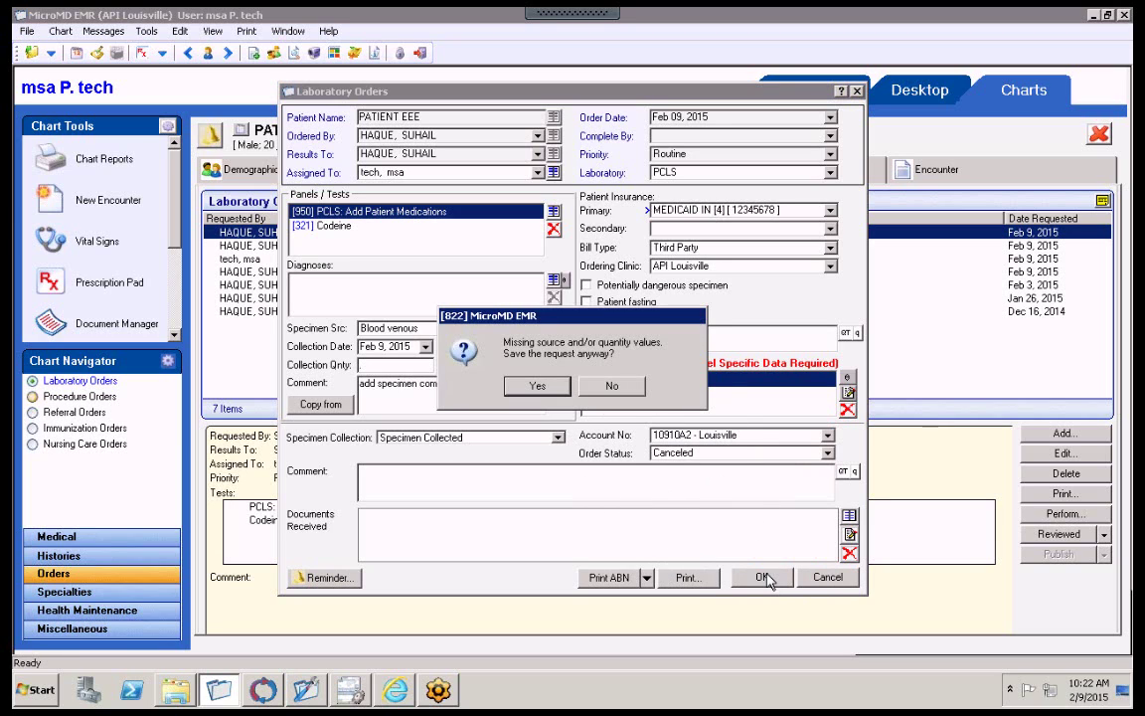
left_click(537, 386)
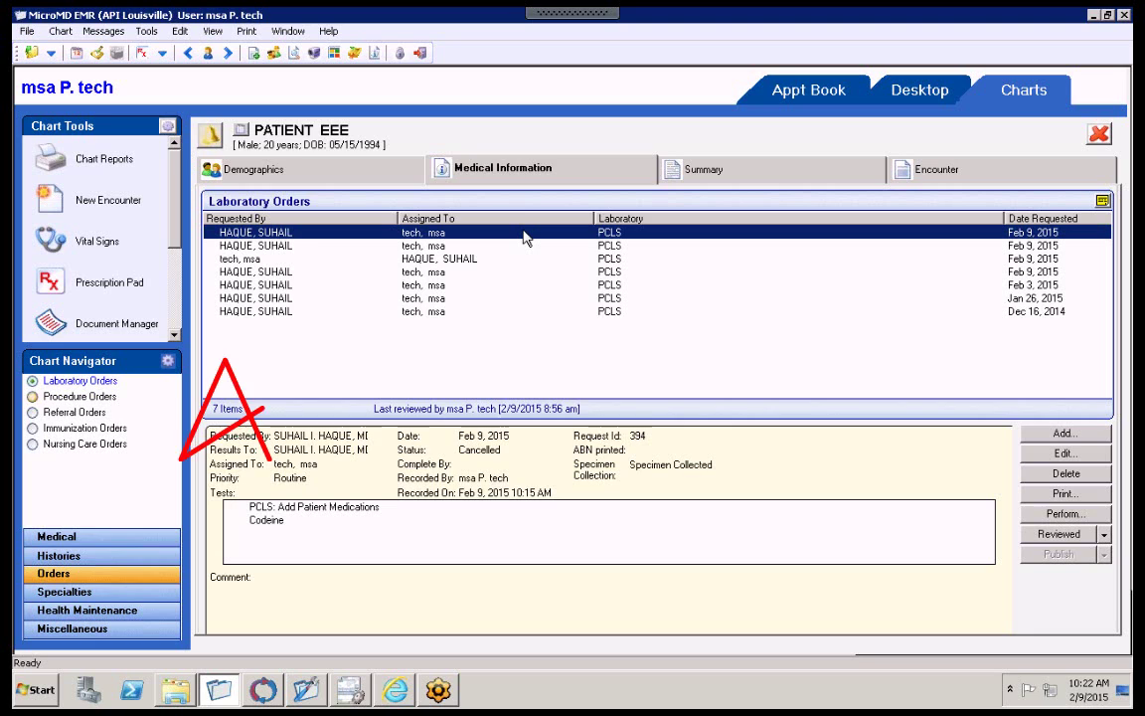
Reopen the cancelled Feb 9 order, change its status to Pending, and back out without saving.
double_click(524, 236)
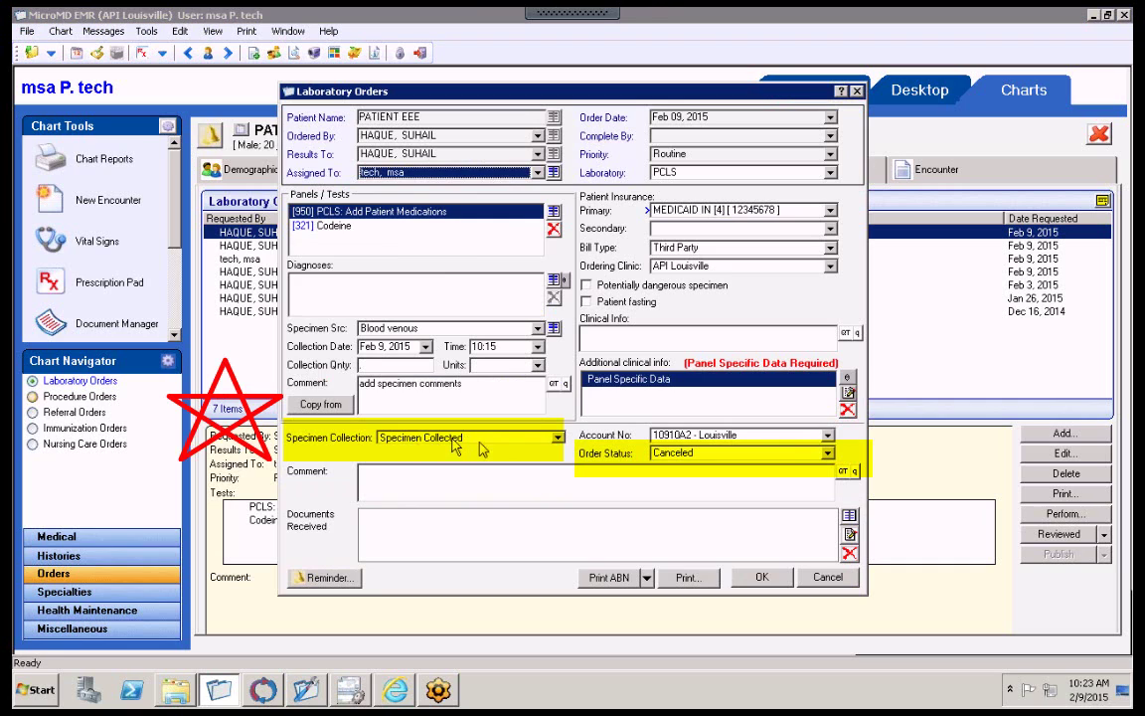
left_click(696, 452)
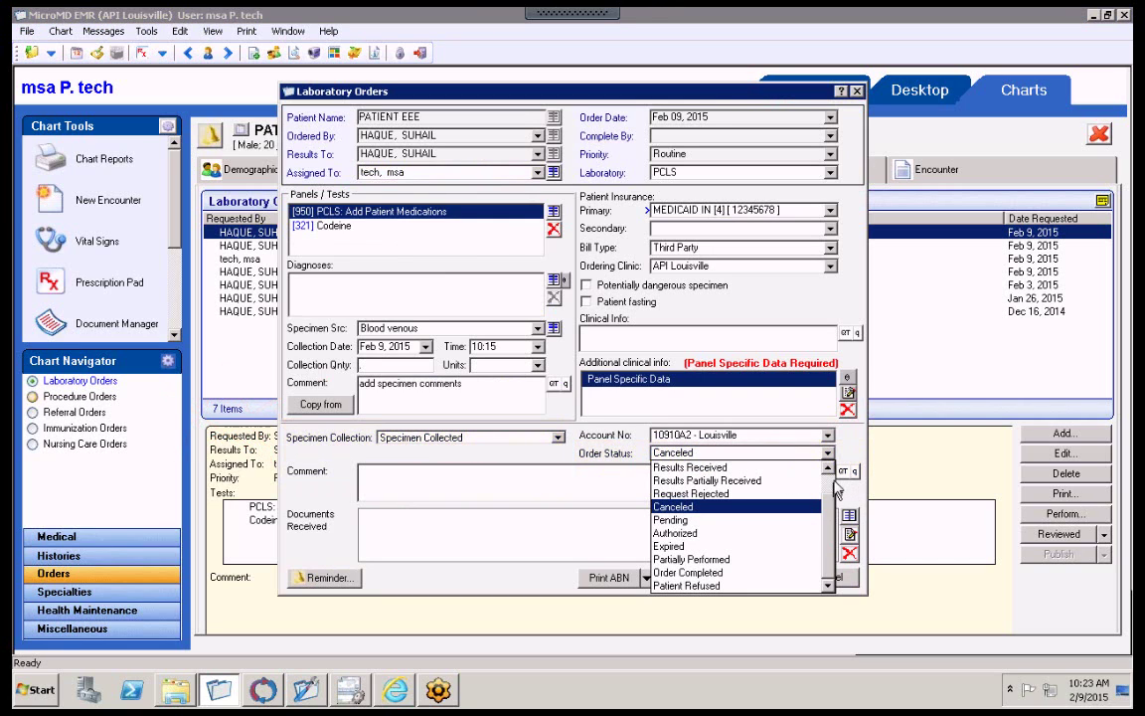
scroll(833, 484, "up", 1)
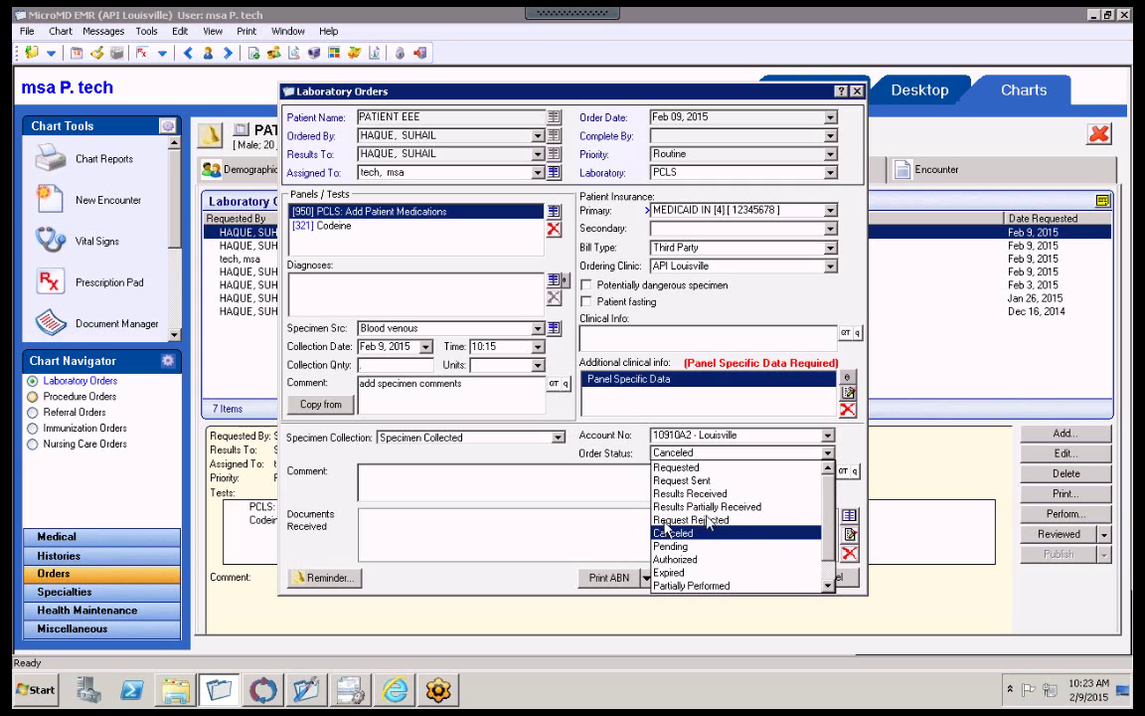
left_click(571, 516)
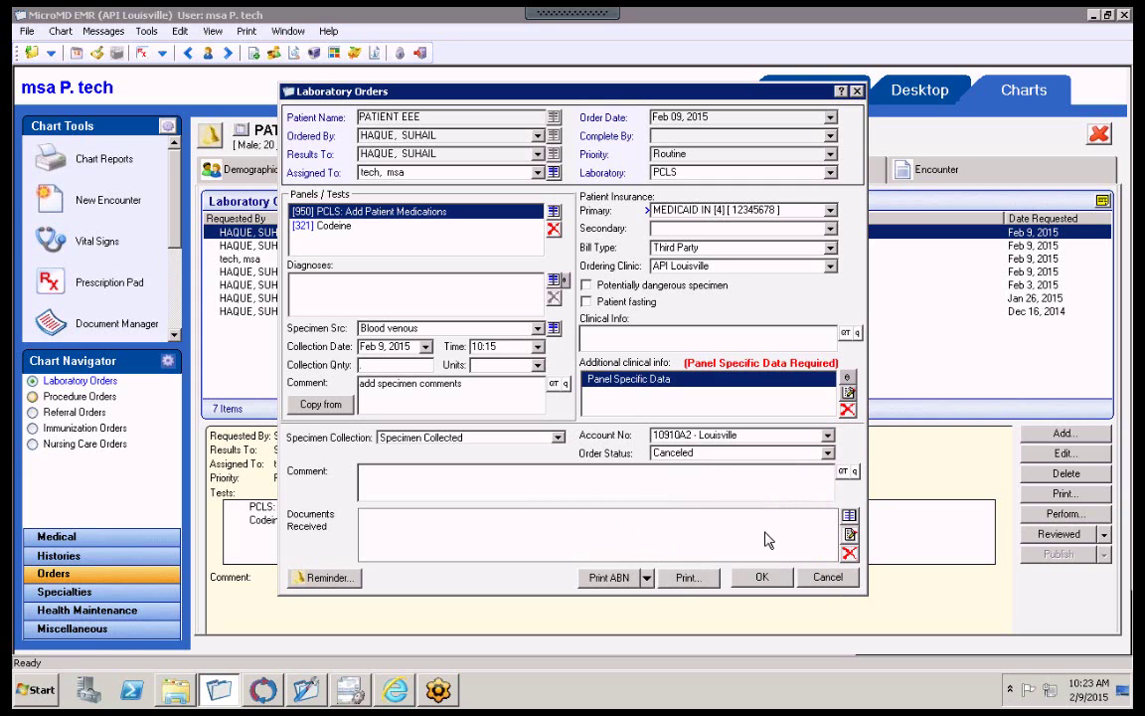
left_click(829, 454)
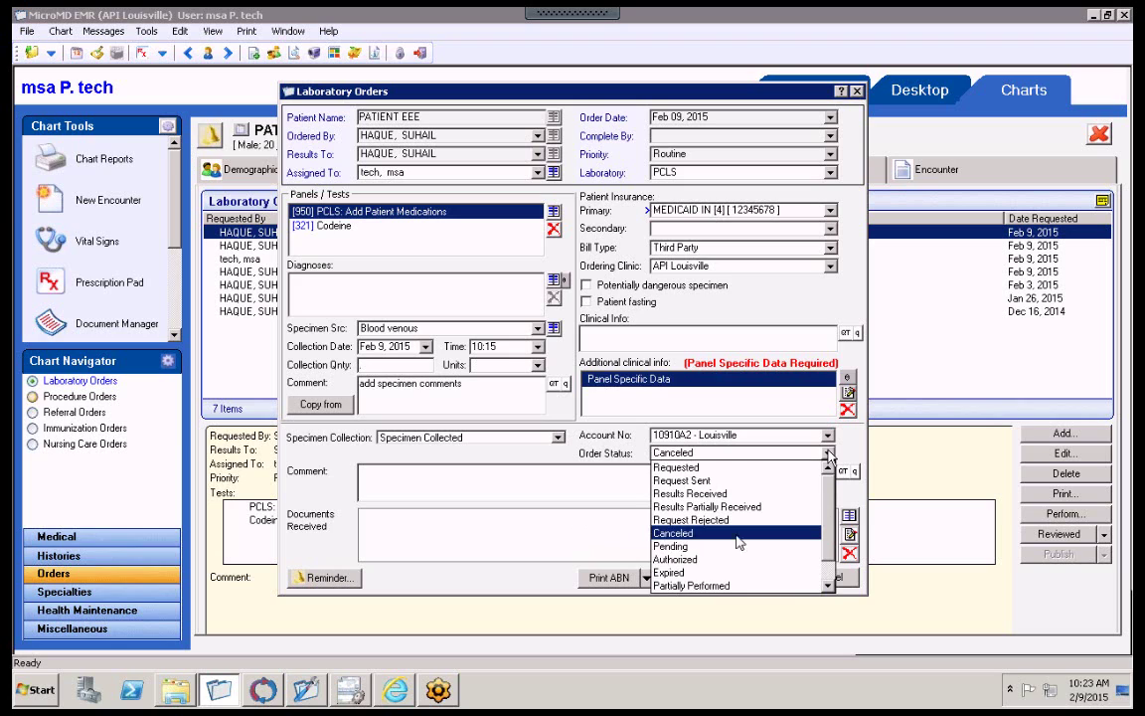
left_click(668, 547)
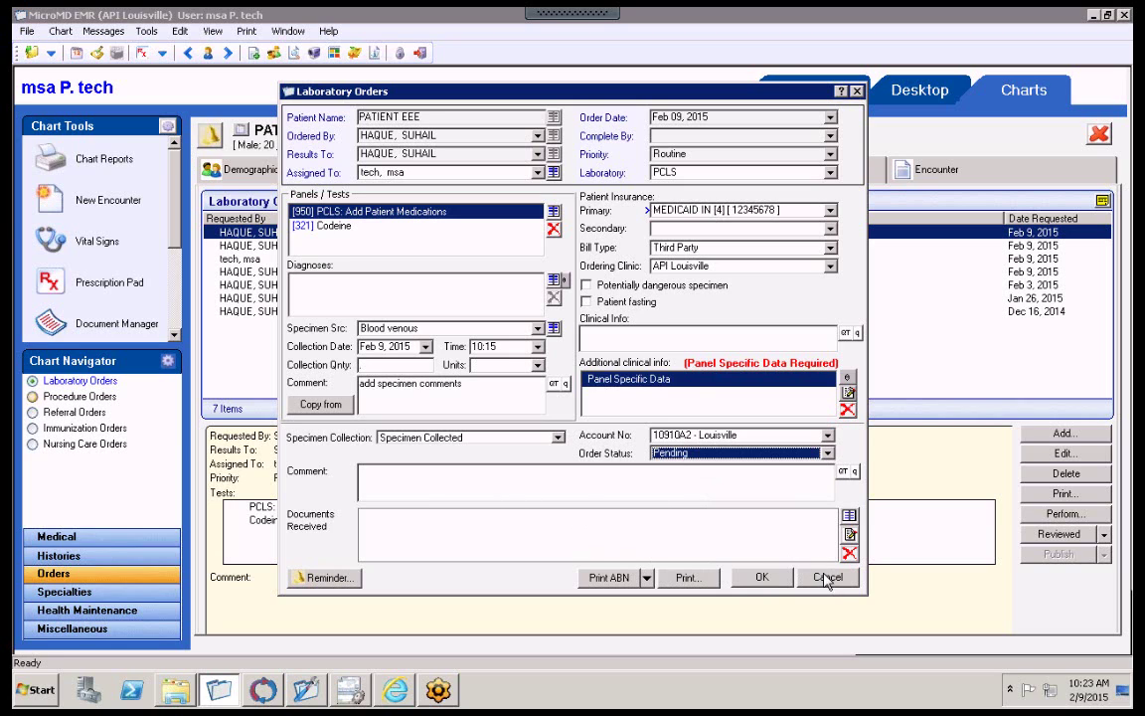
left_click(826, 578)
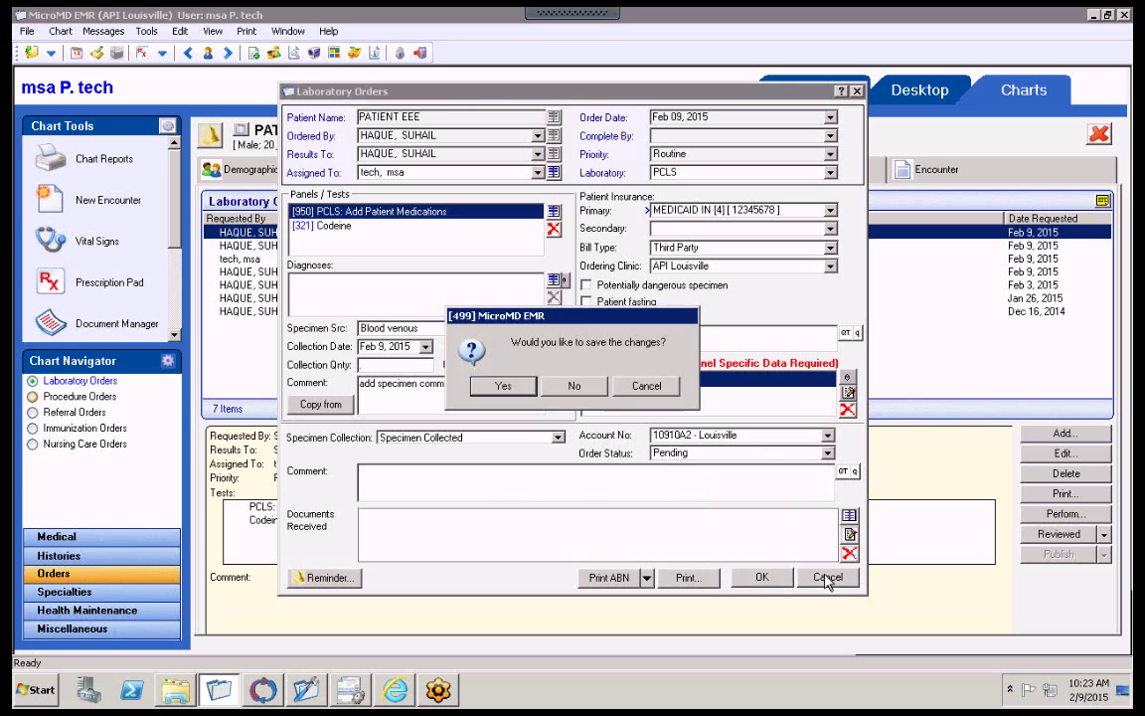
Discard the Pending change and preview the lab requisition for the Jan 26, 2015 order.
left_click(574, 386)
double_click(408, 297)
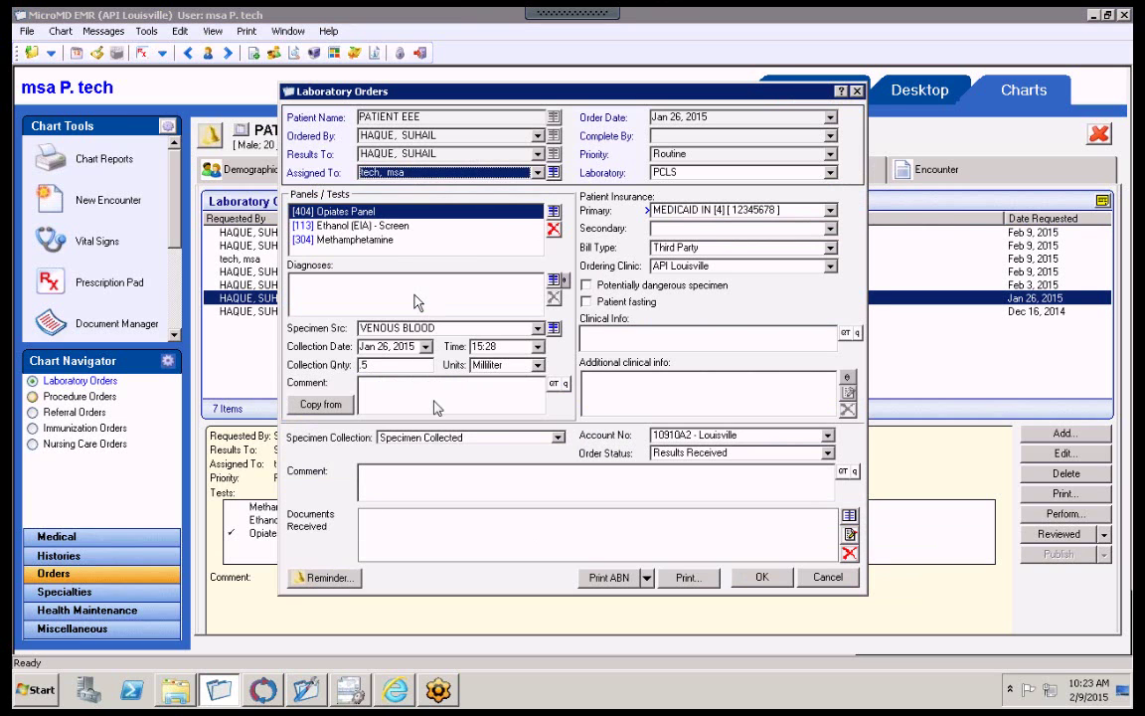
left_click(696, 580)
left_click(532, 385)
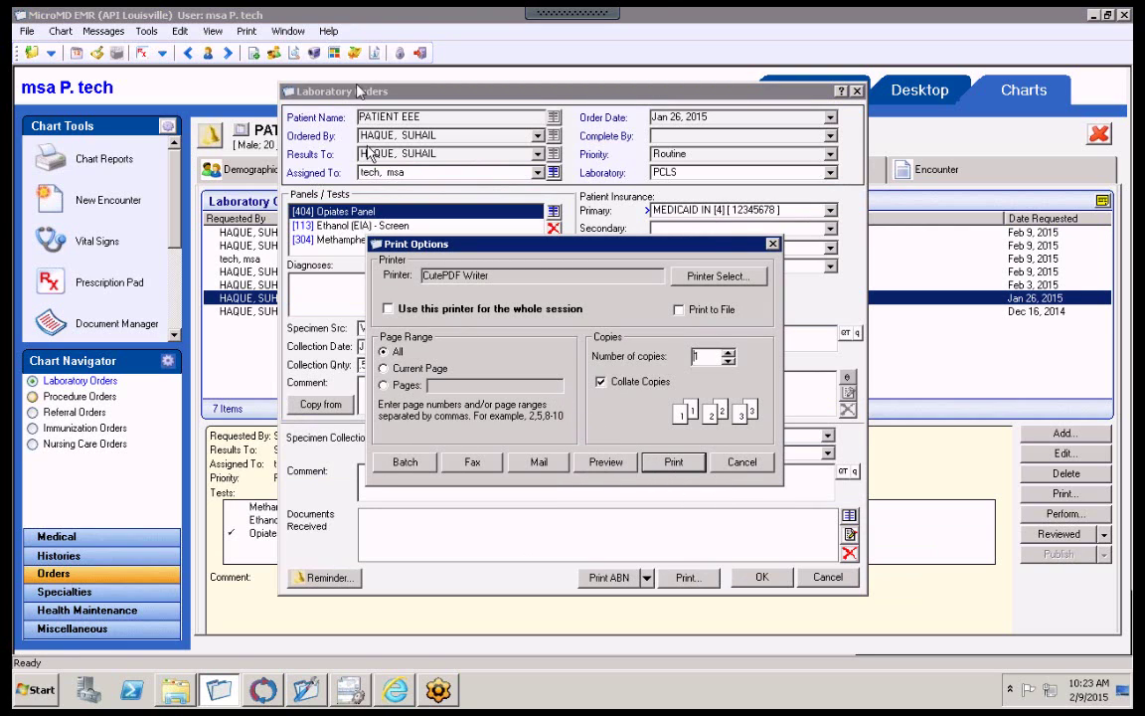
left_click(603, 463)
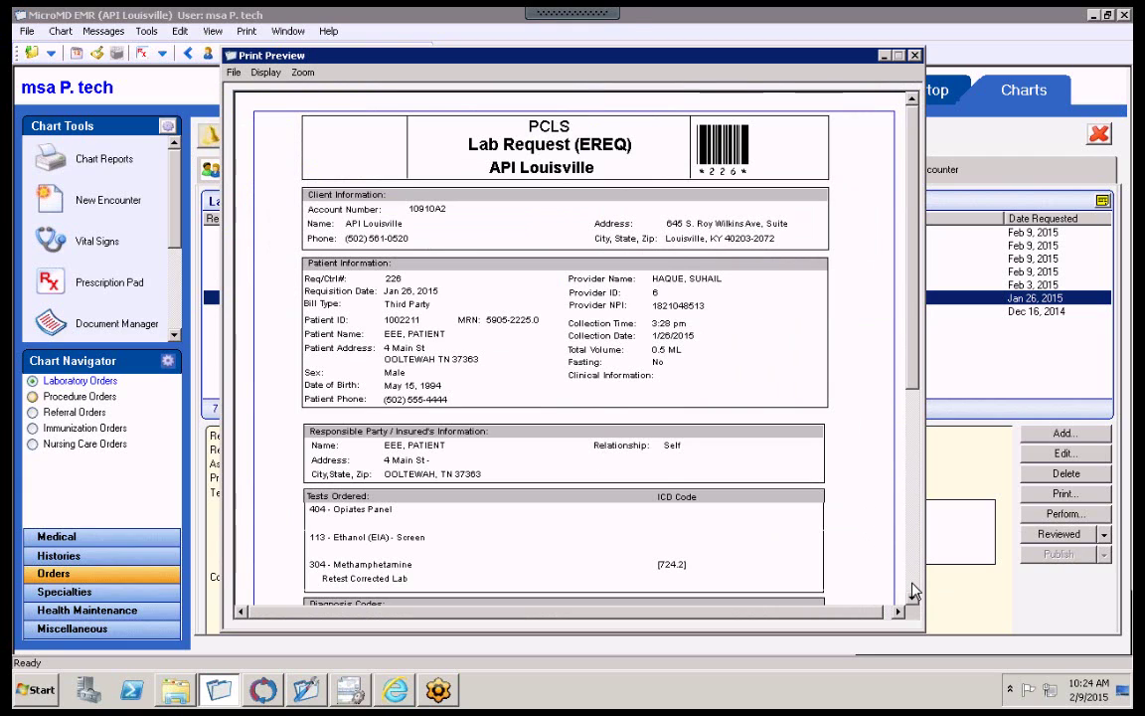
Review the requisition preview, close it, and exit the Jan 26 order without saving.
scroll(913, 591, "down", 5)
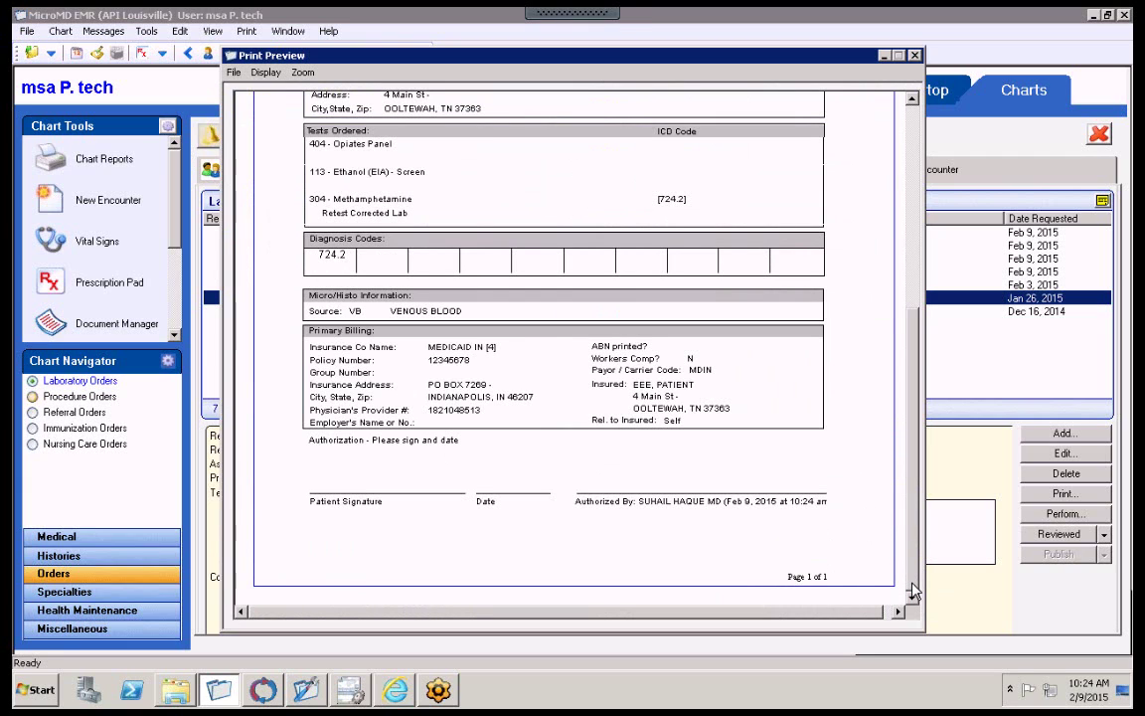
left_click(912, 129)
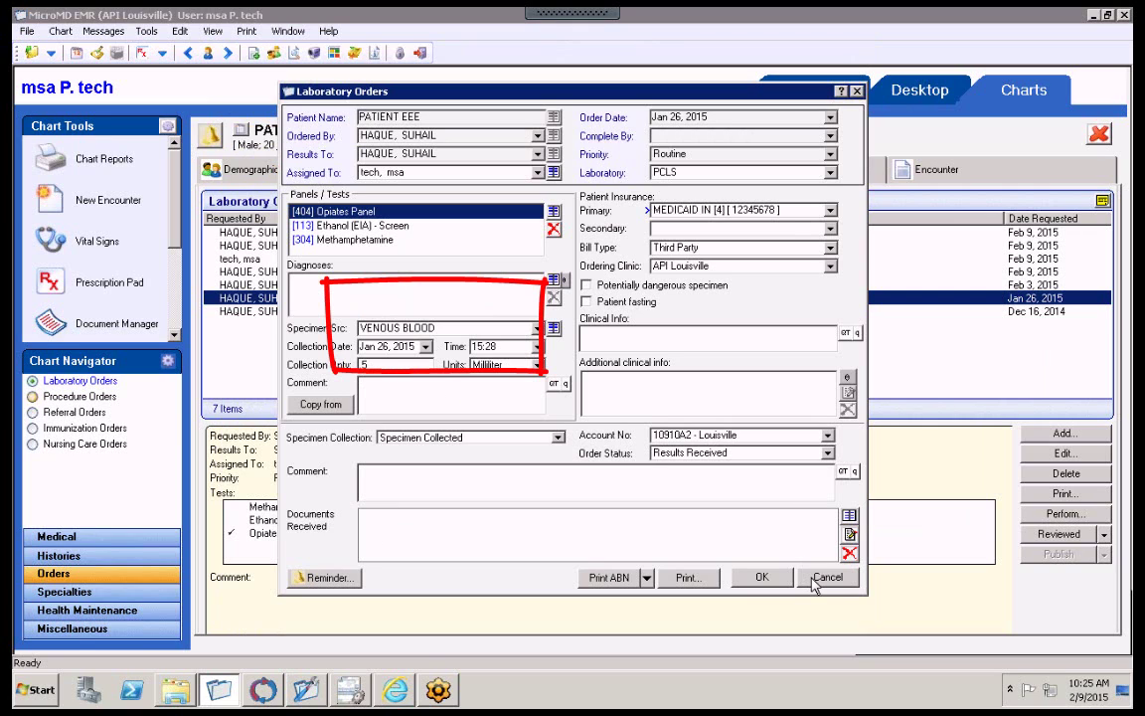
left_click(814, 583)
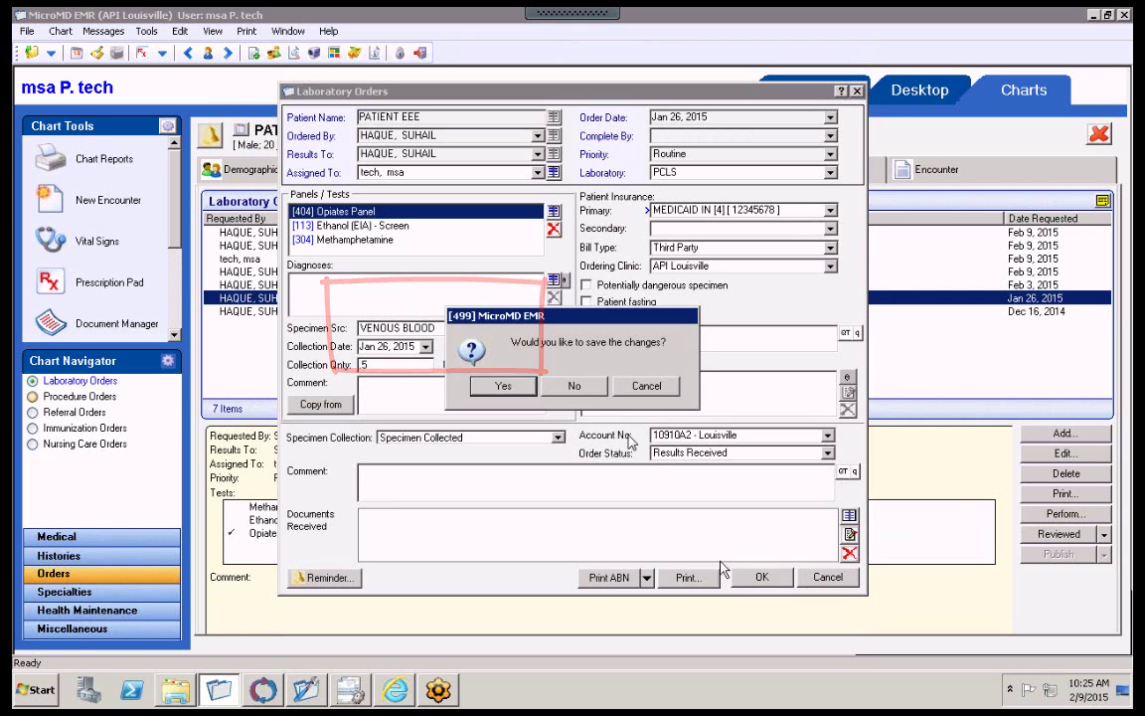
left_click(583, 388)
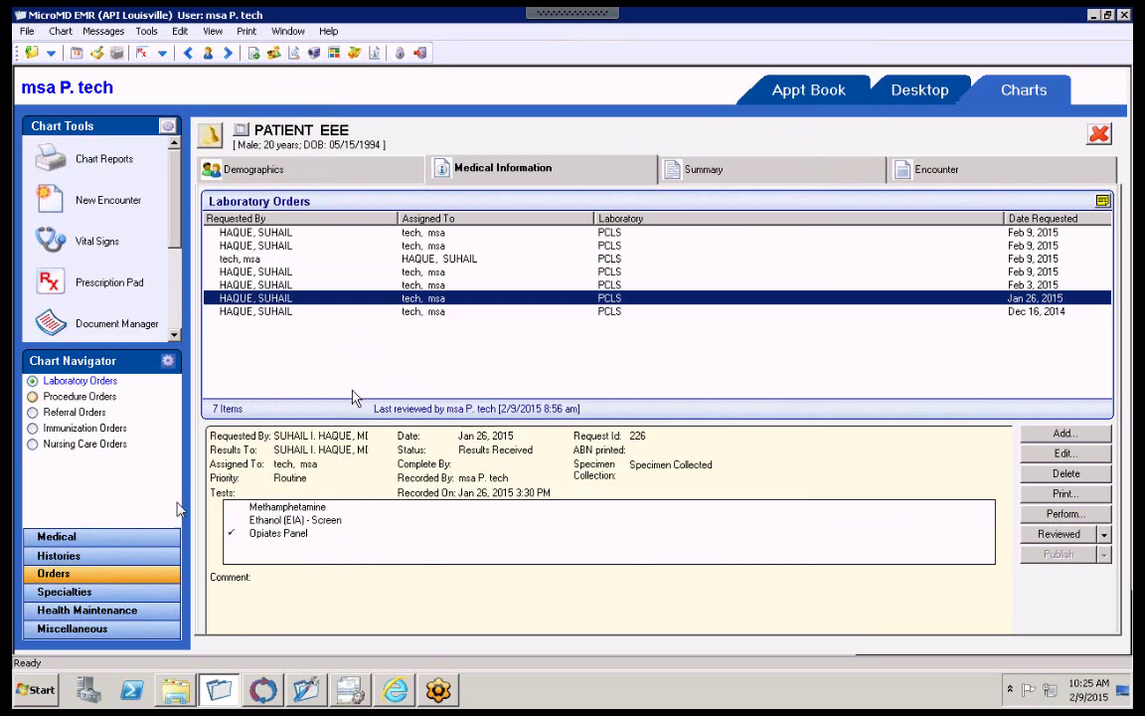
Open Laboratory Results, check the empty workflow Orders and Test Results queues, then return to the chart.
left_click(57, 536)
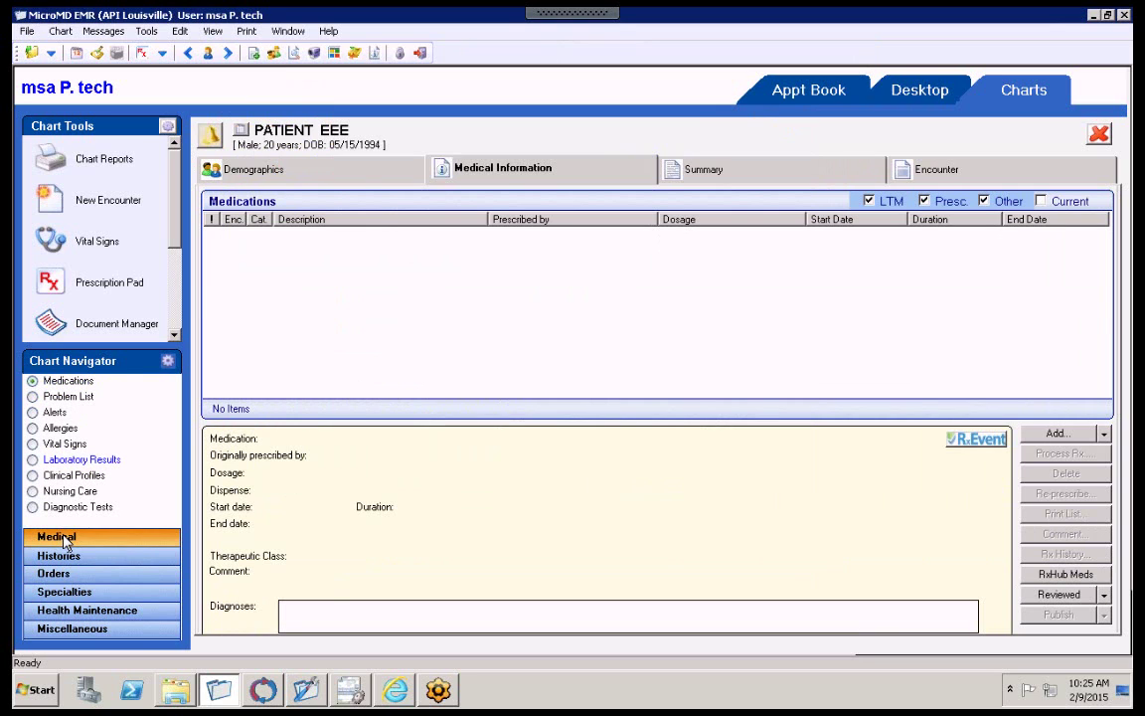
left_click(50, 459)
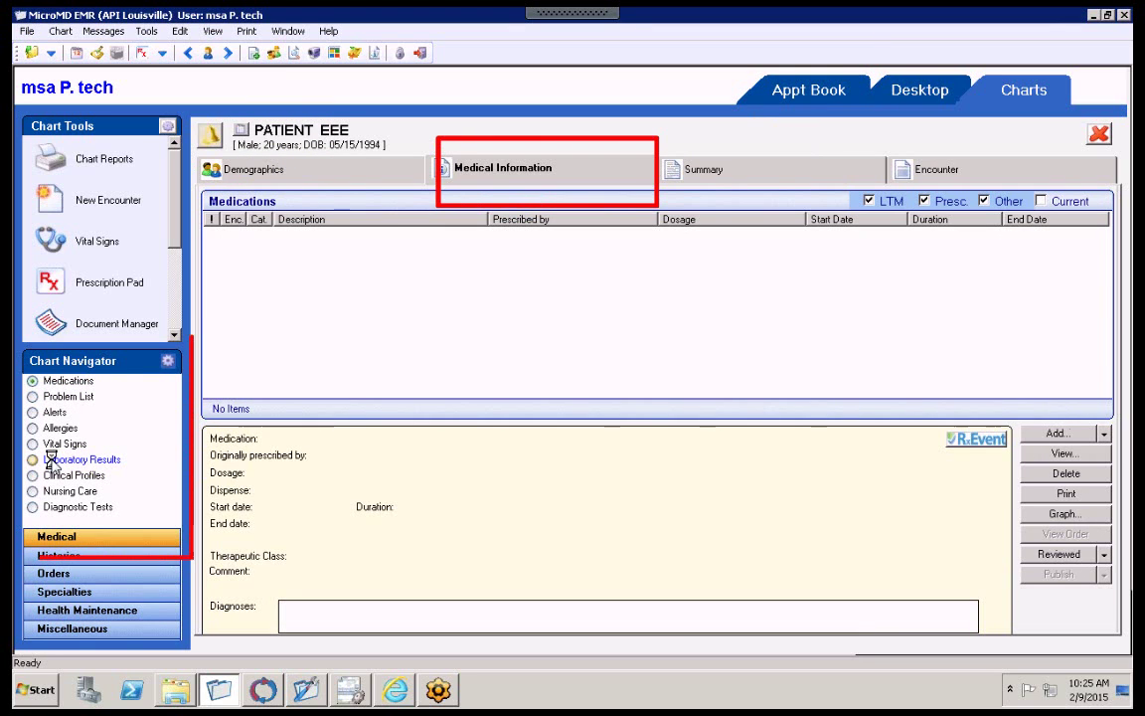
left_click(914, 92)
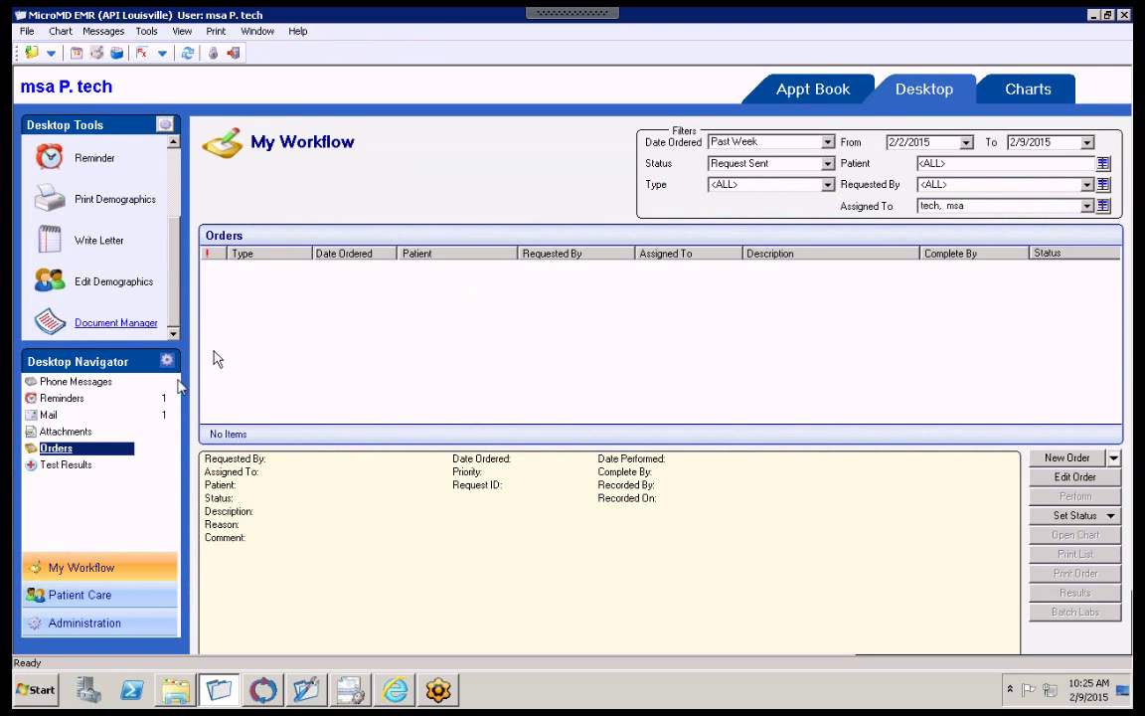
left_click(62, 464)
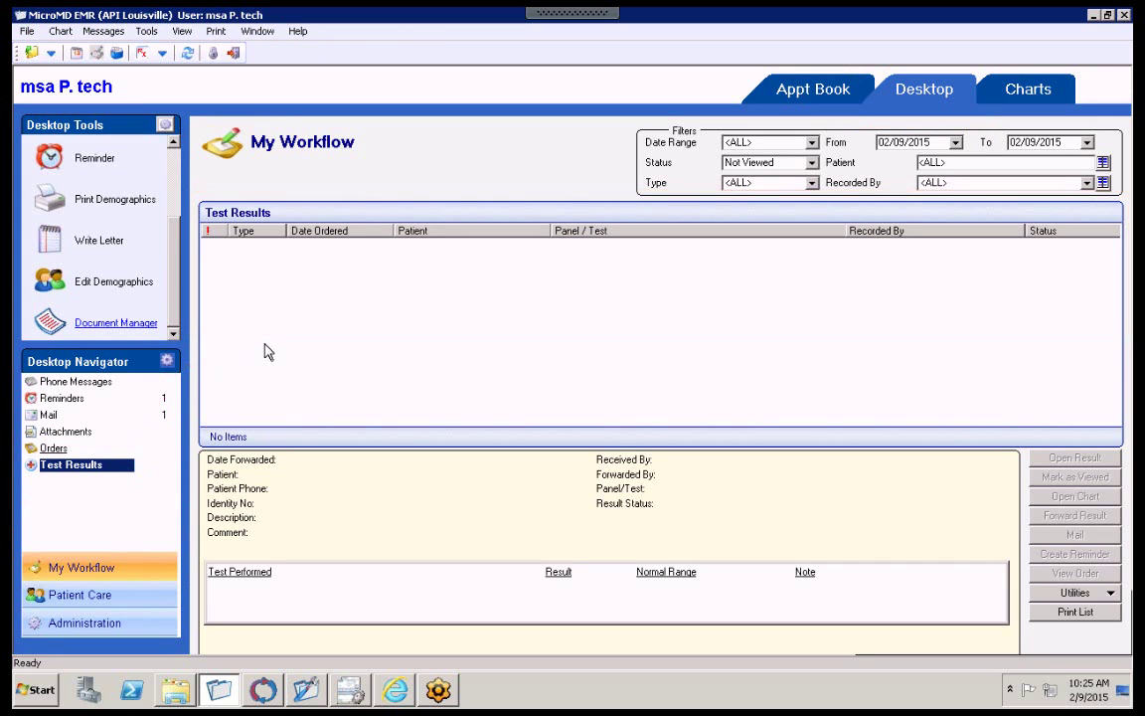
left_click(1028, 89)
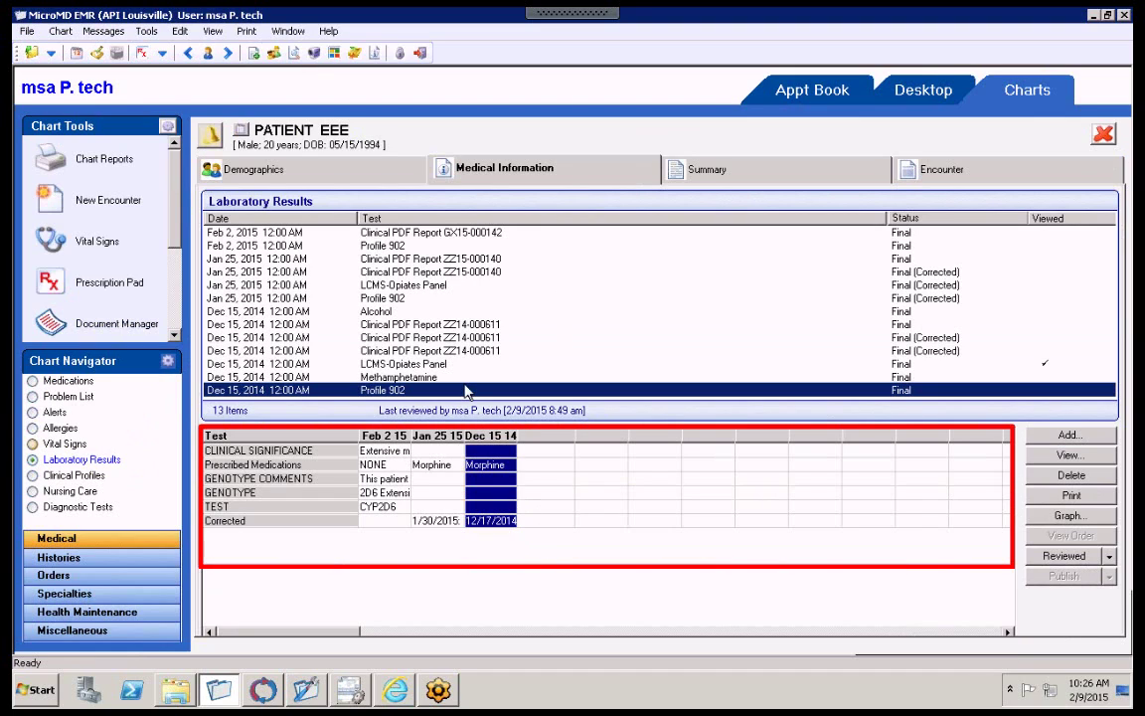
Look over the Dec 15 and Jan 25 LCMS-Opiates results, then select the Jan 25 ZZ15-000140 Clinical PDF Report.
left_click(439, 363)
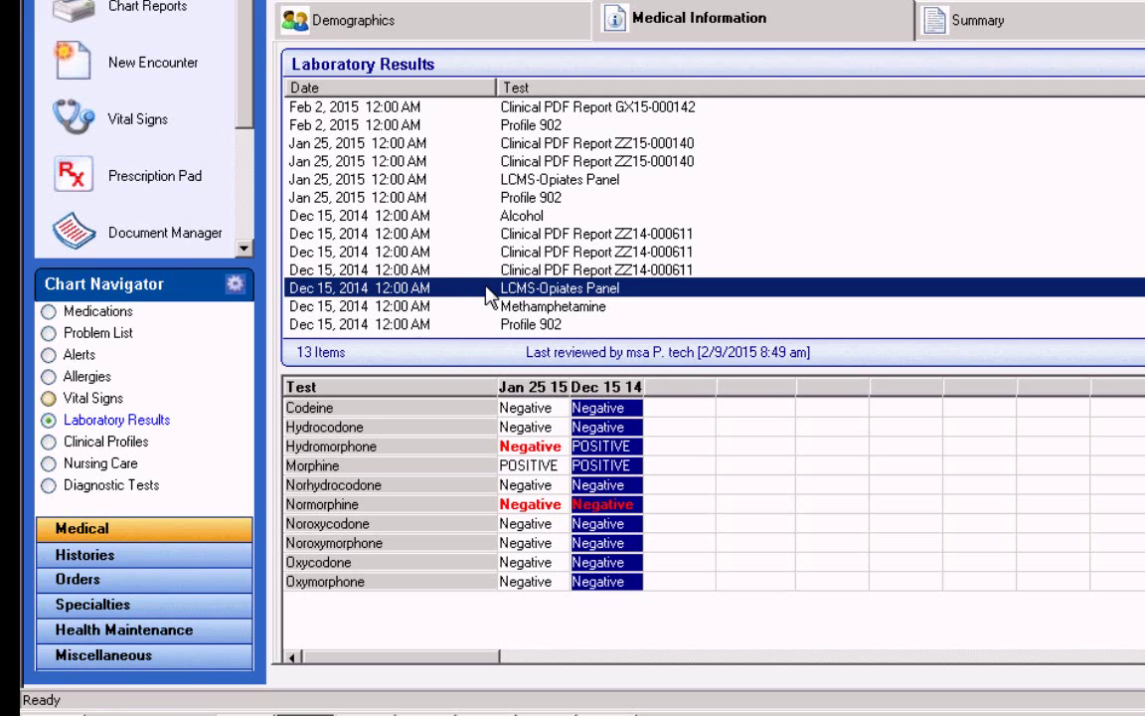
left_click(512, 179)
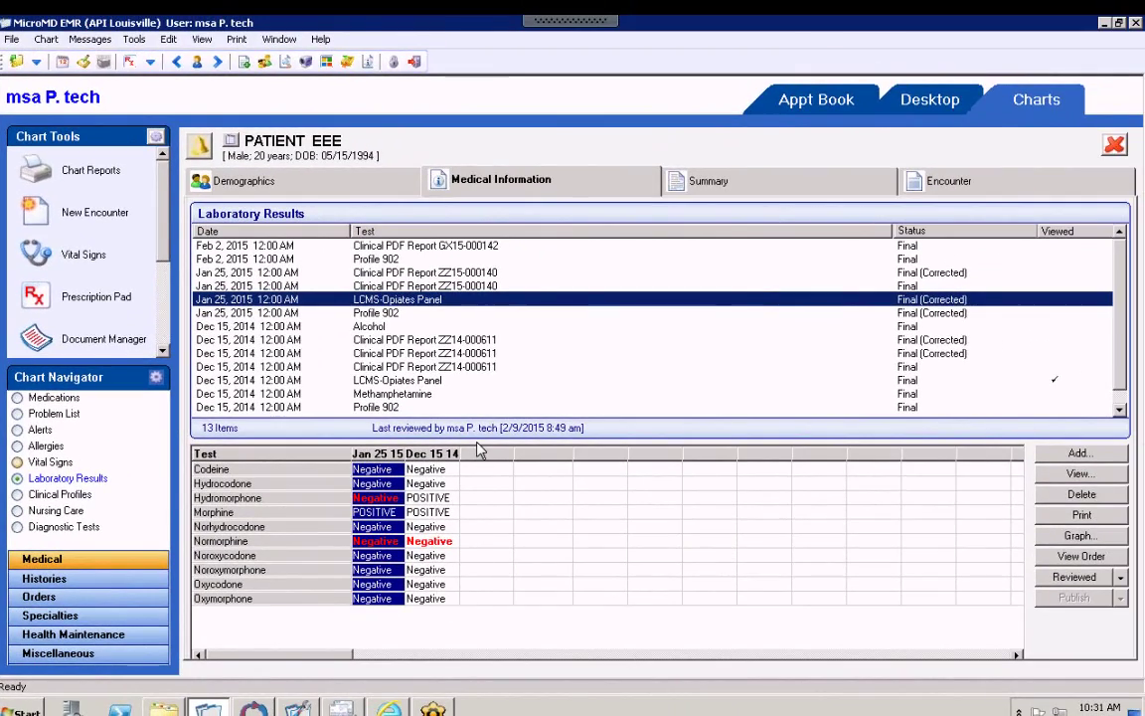
left_click(375, 286)
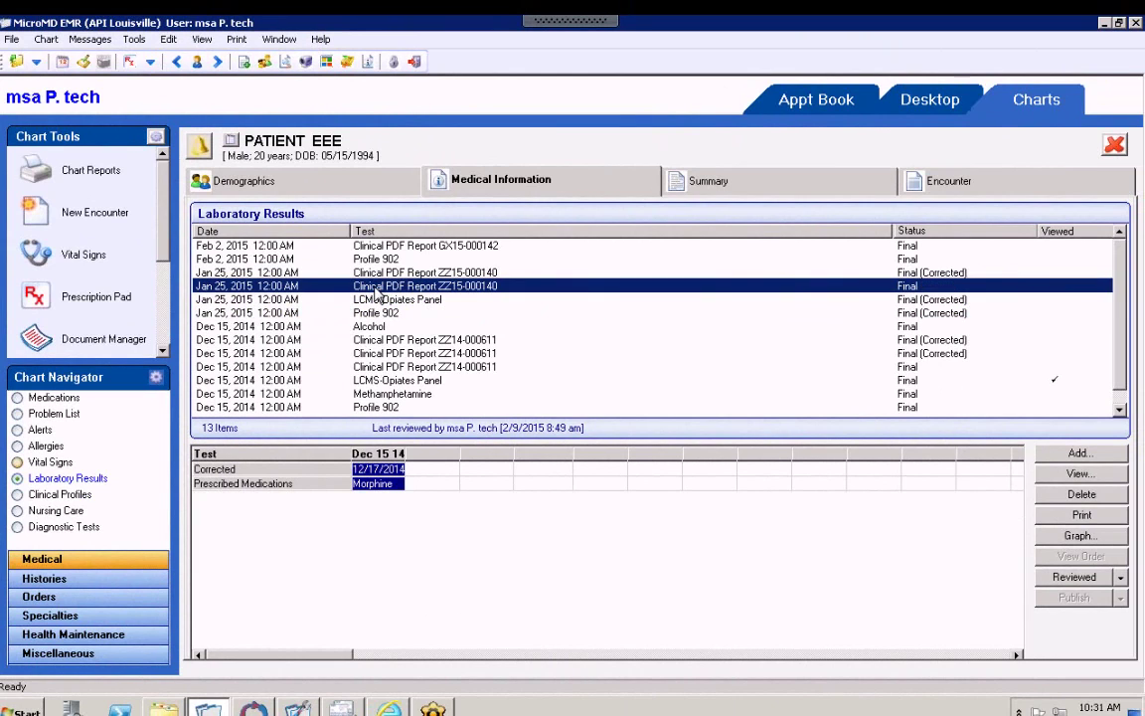
Save the text comment 'Notes made into this comment field can be searched in DMS' on the ZZ15-000140 report document.
double_click(376, 291)
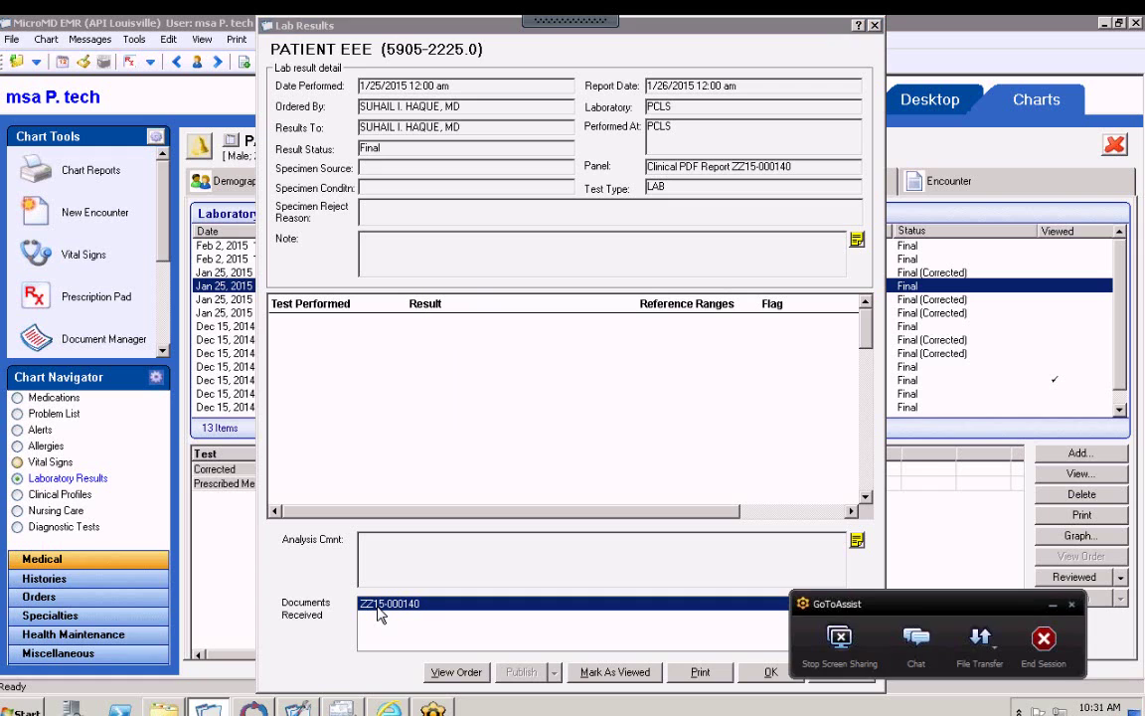
double_click(378, 614)
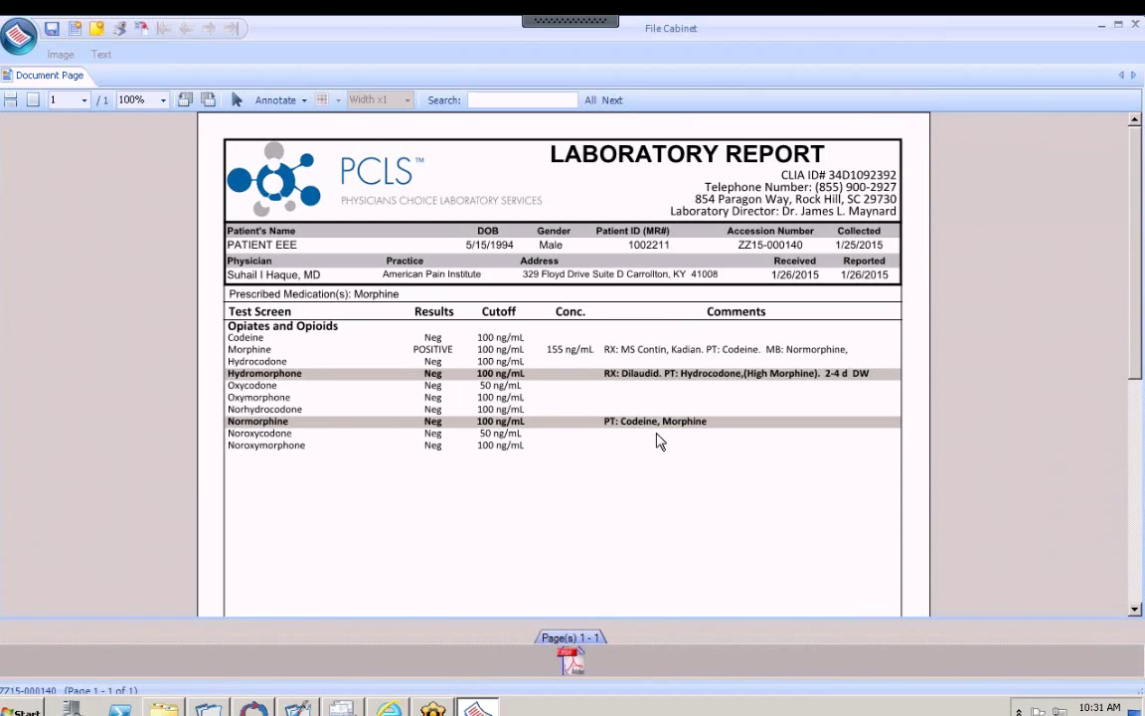
left_click(97, 30)
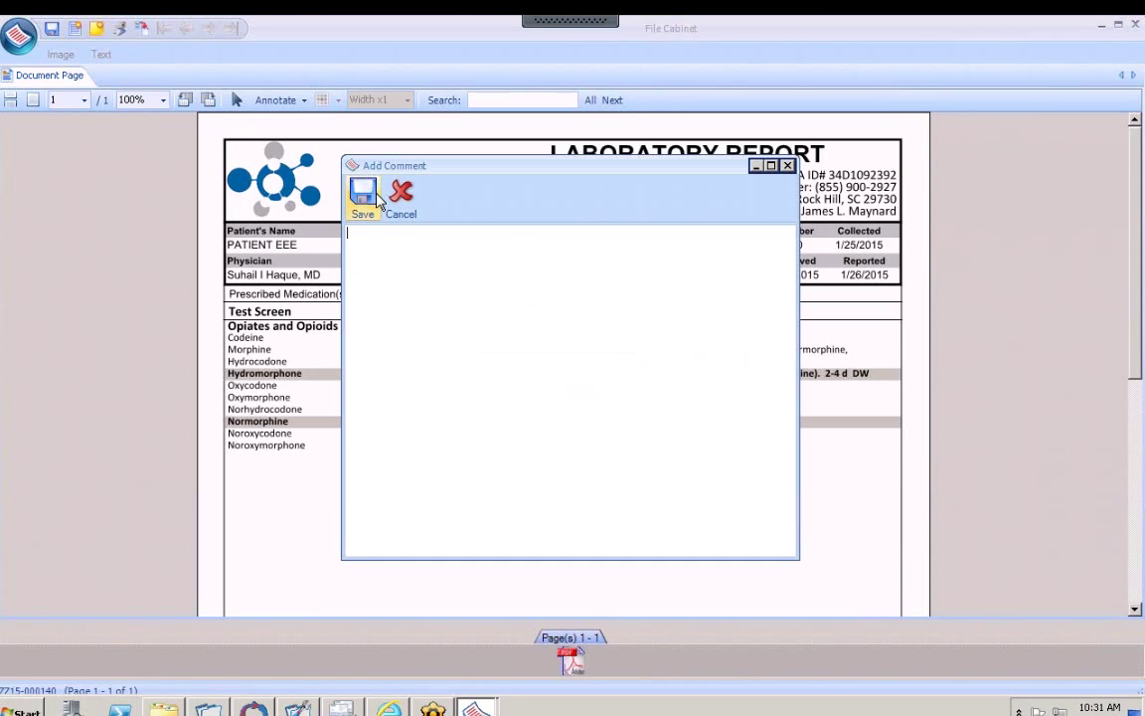
type("Notes made into t")
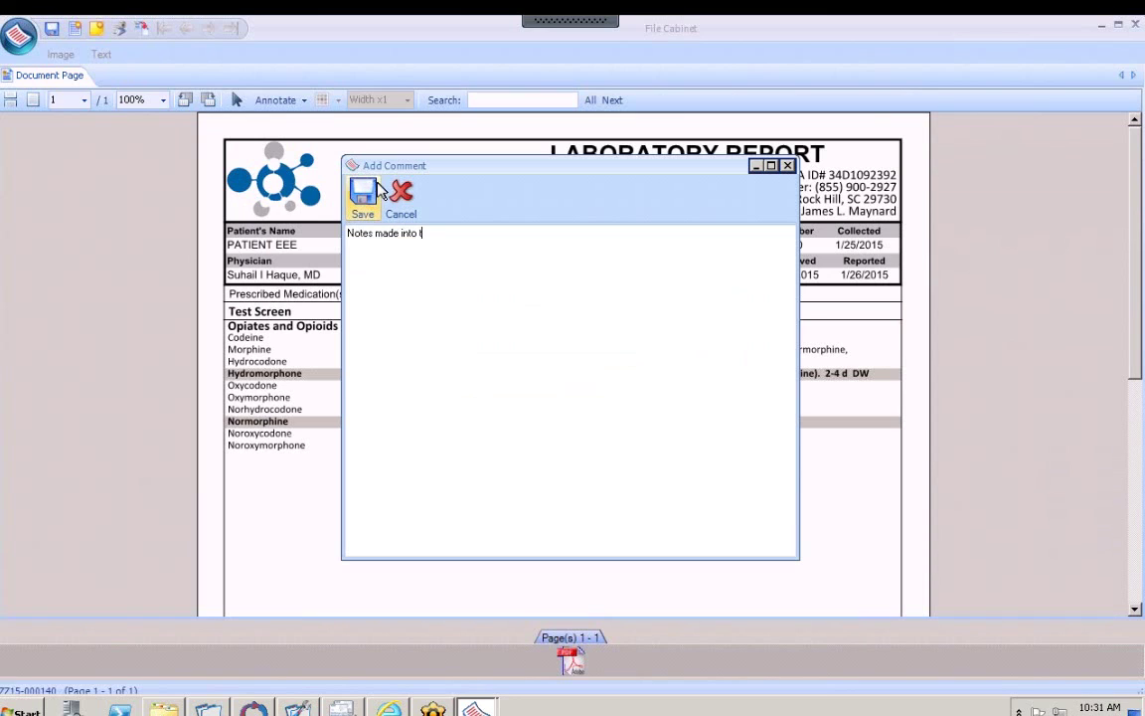
type("his comment")
type(" filed u")
key("BackSpace")
key("BackSpace")
type("eld can ")
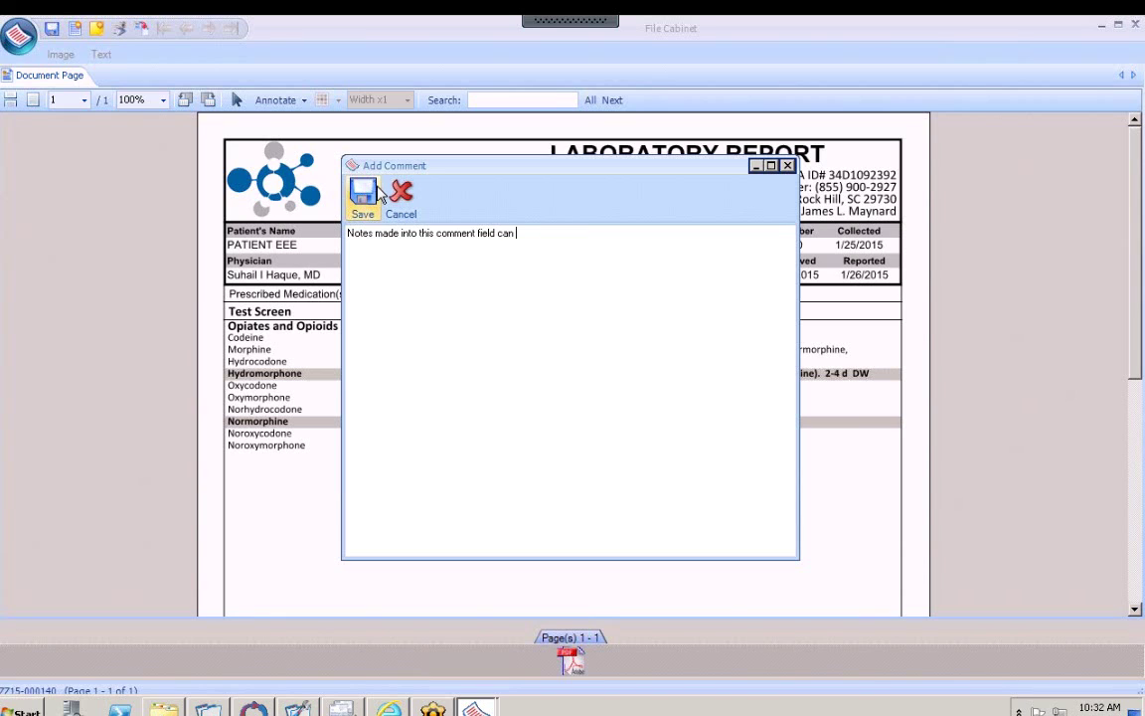
type("be searched in DM")
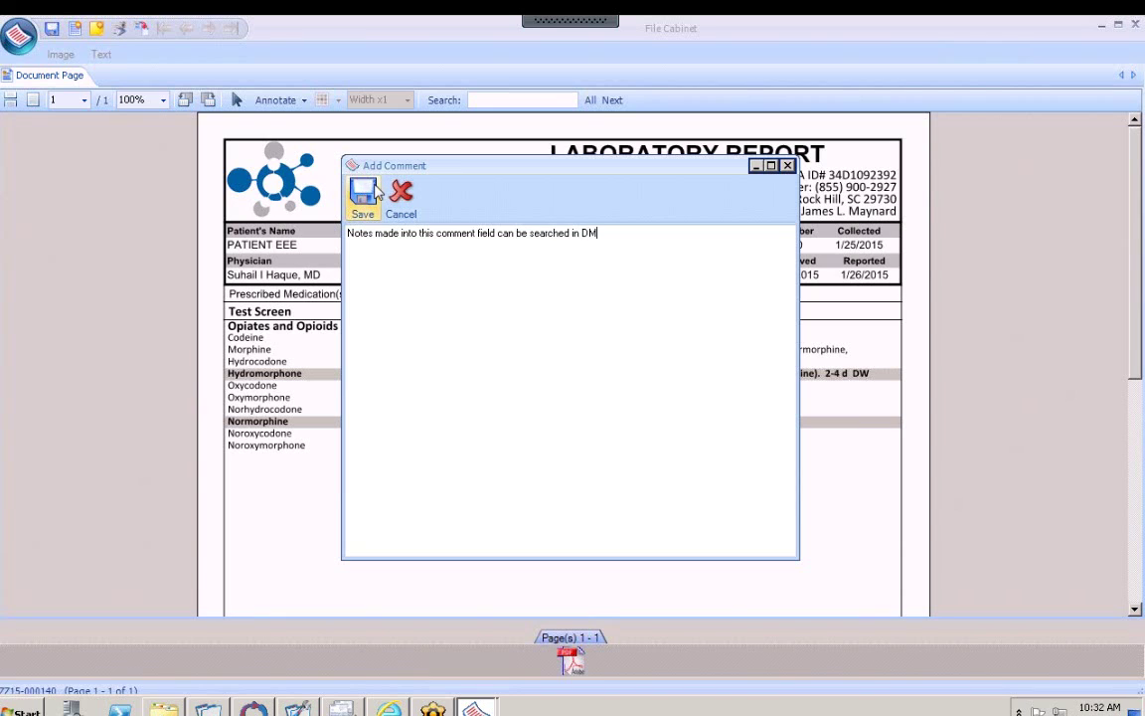
type("S")
left_click(364, 197)
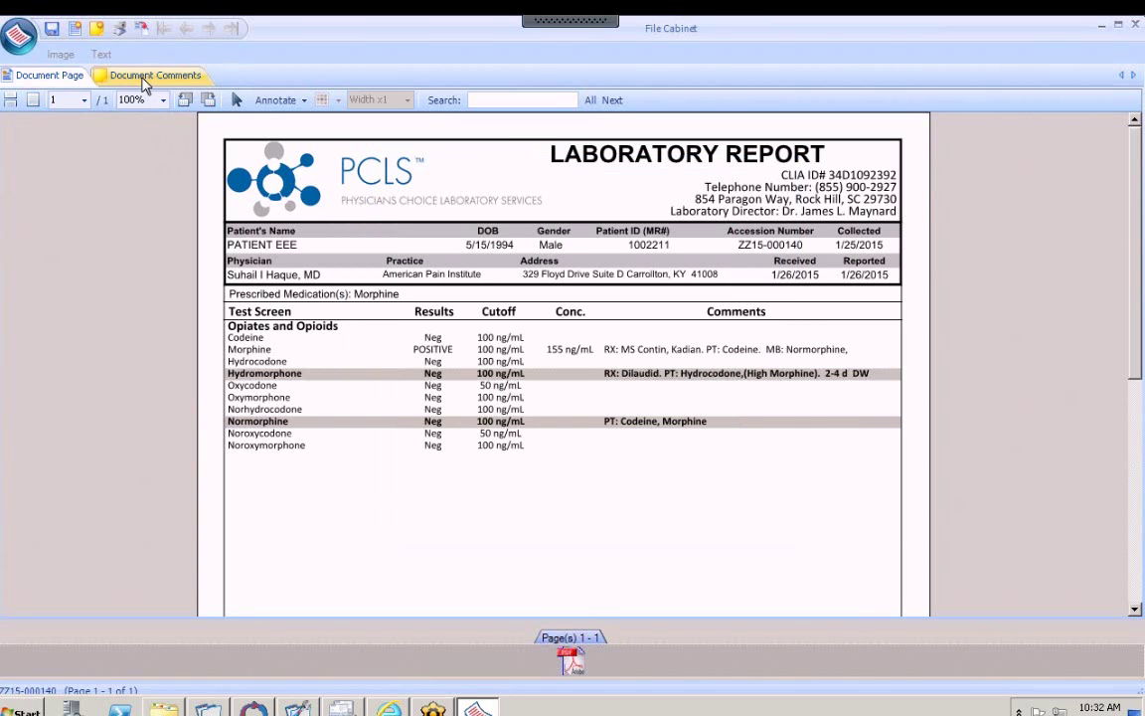
left_click(142, 80)
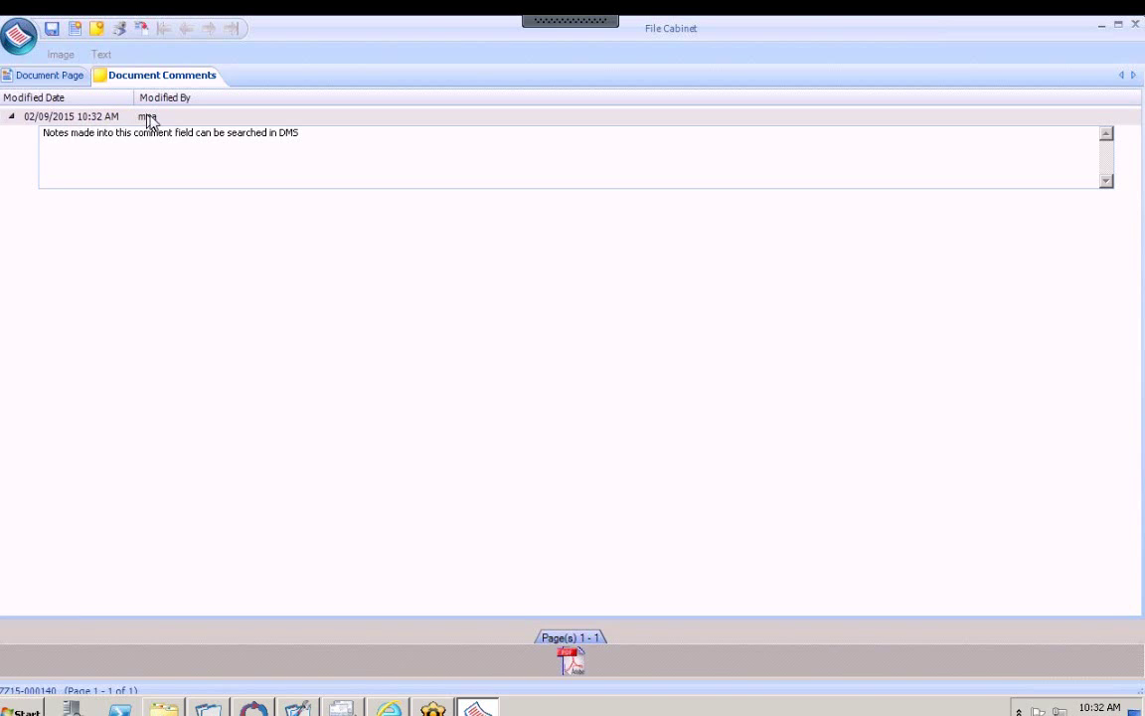
left_click(96, 134)
Back on the lab result, save the analysis note 'Notes here'.
left_click(1136, 24)
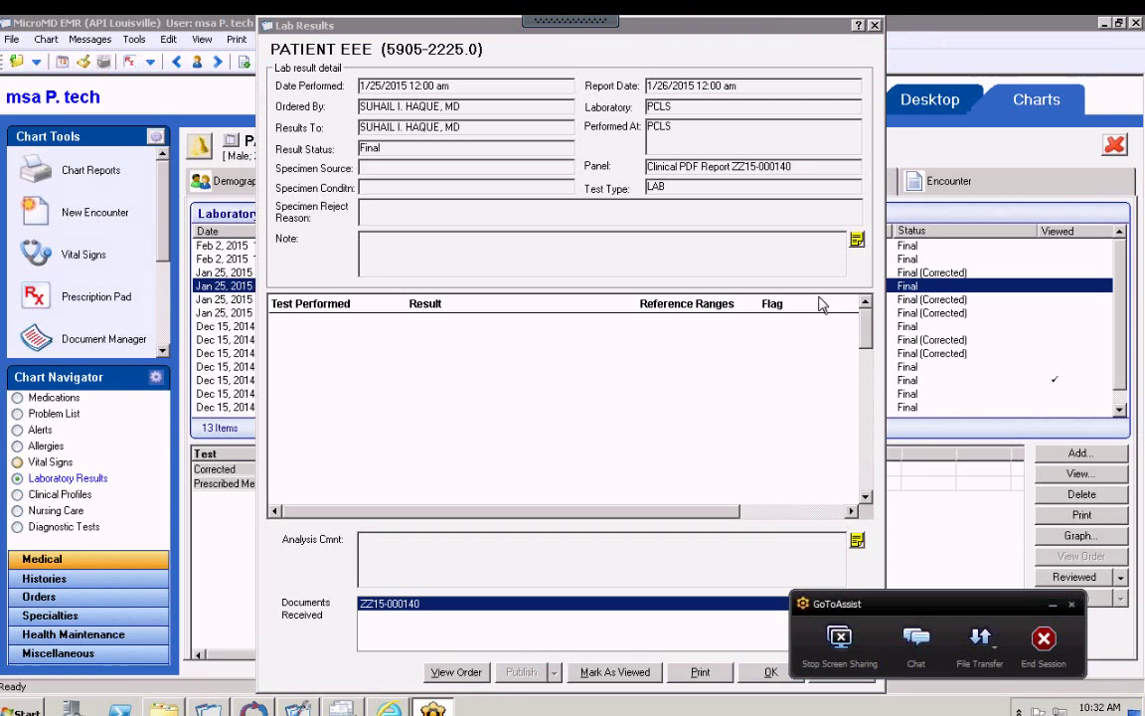
key("alt+Tab")
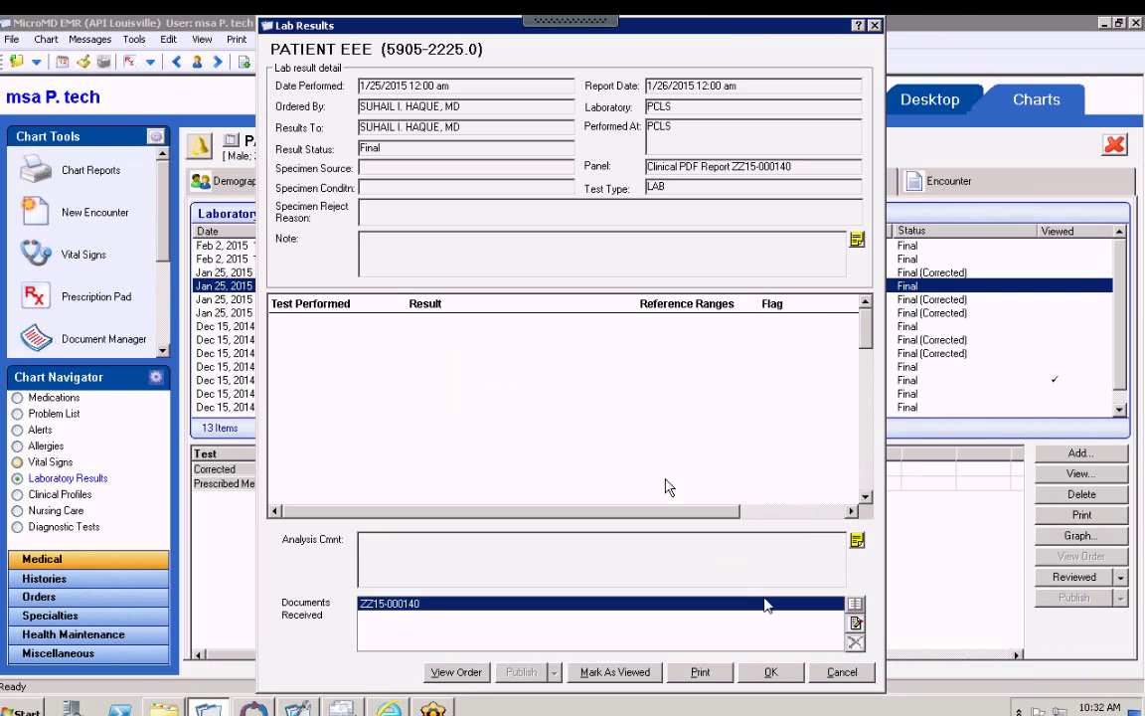
left_click(857, 542)
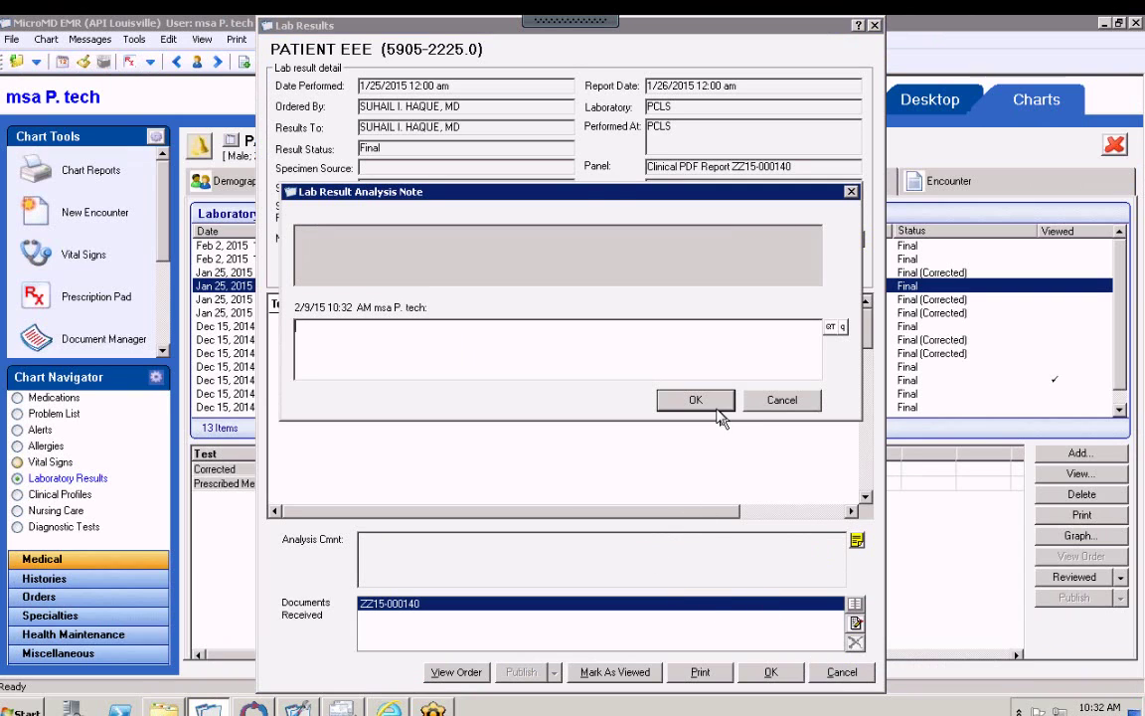
type("Notes here")
left_click(709, 406)
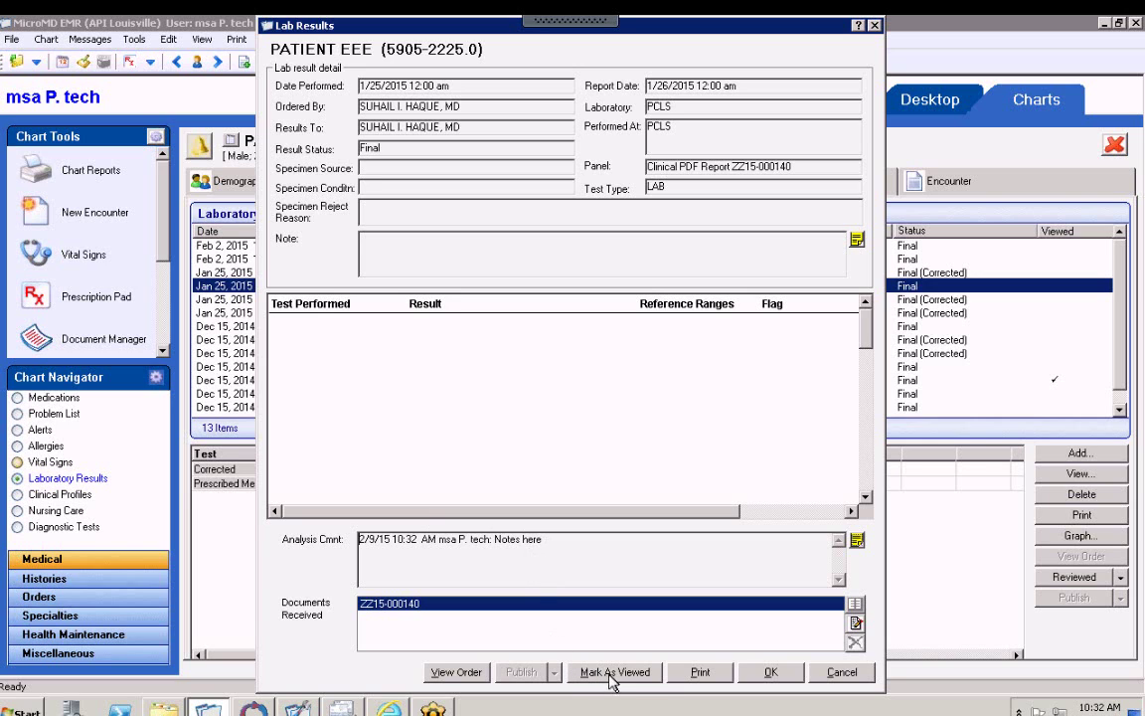
Create a reminder on the lab order activating Feb 9, 2015, appending '-- Please have pt return in 2 weeks for repeat labs'.
left_click(460, 676)
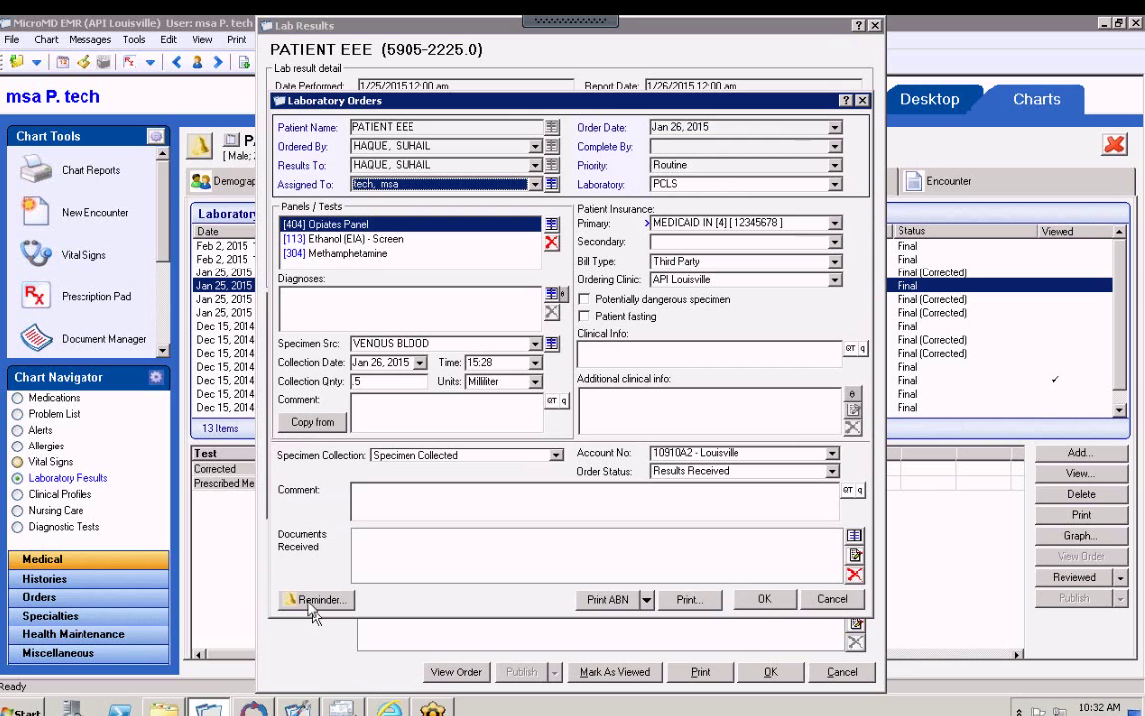
left_click(316, 599)
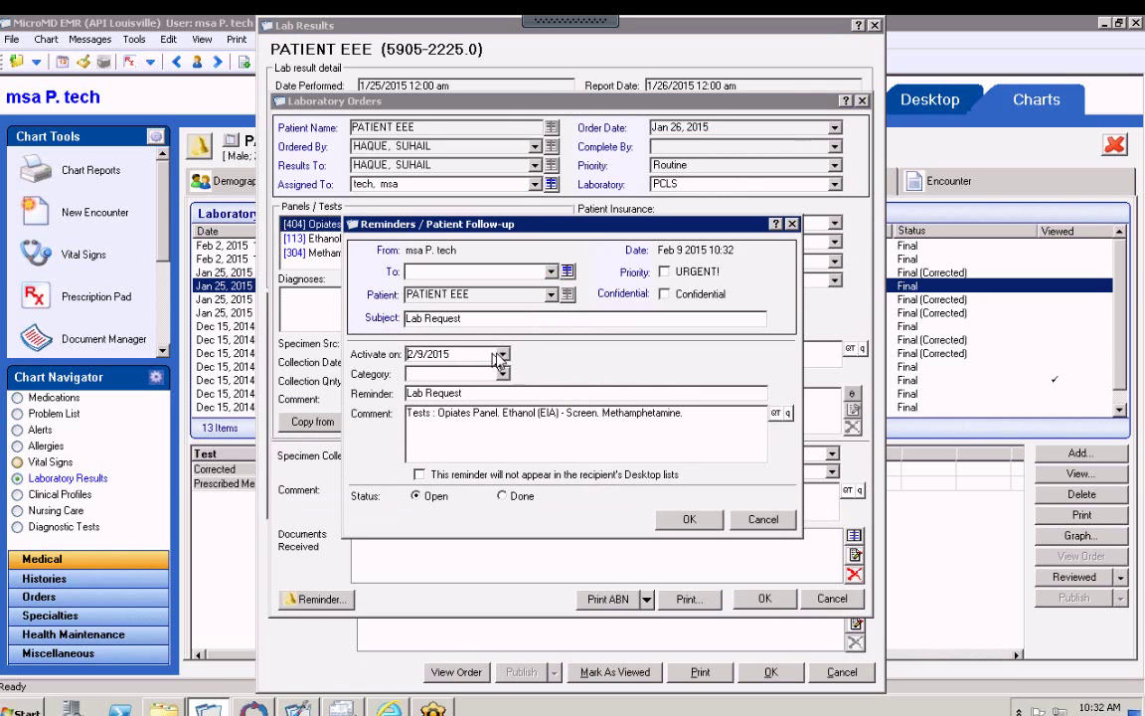
left_click(503, 356)
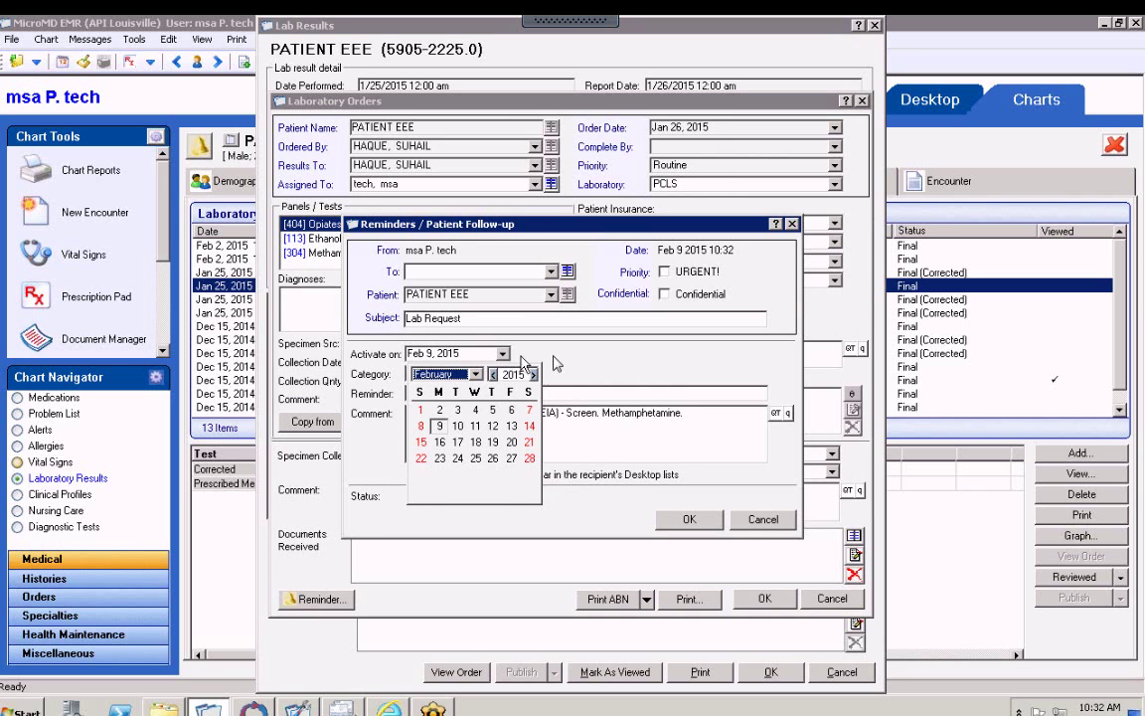
left_click(503, 354)
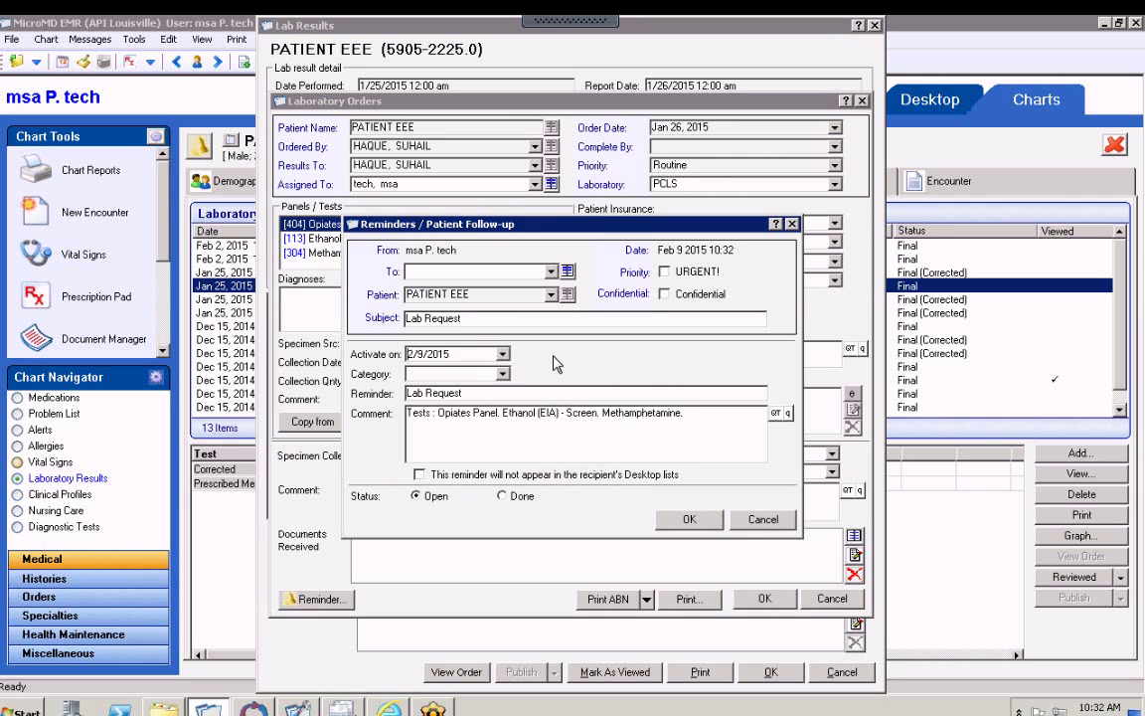
left_click(684, 415)
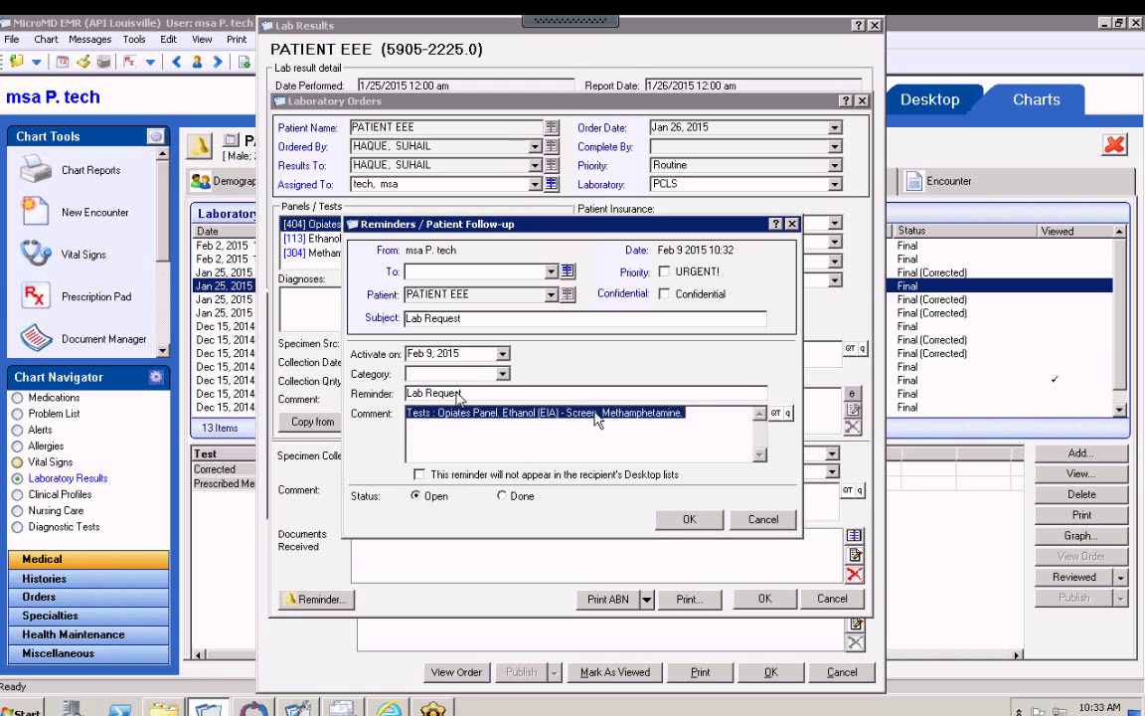
left_click(702, 419)
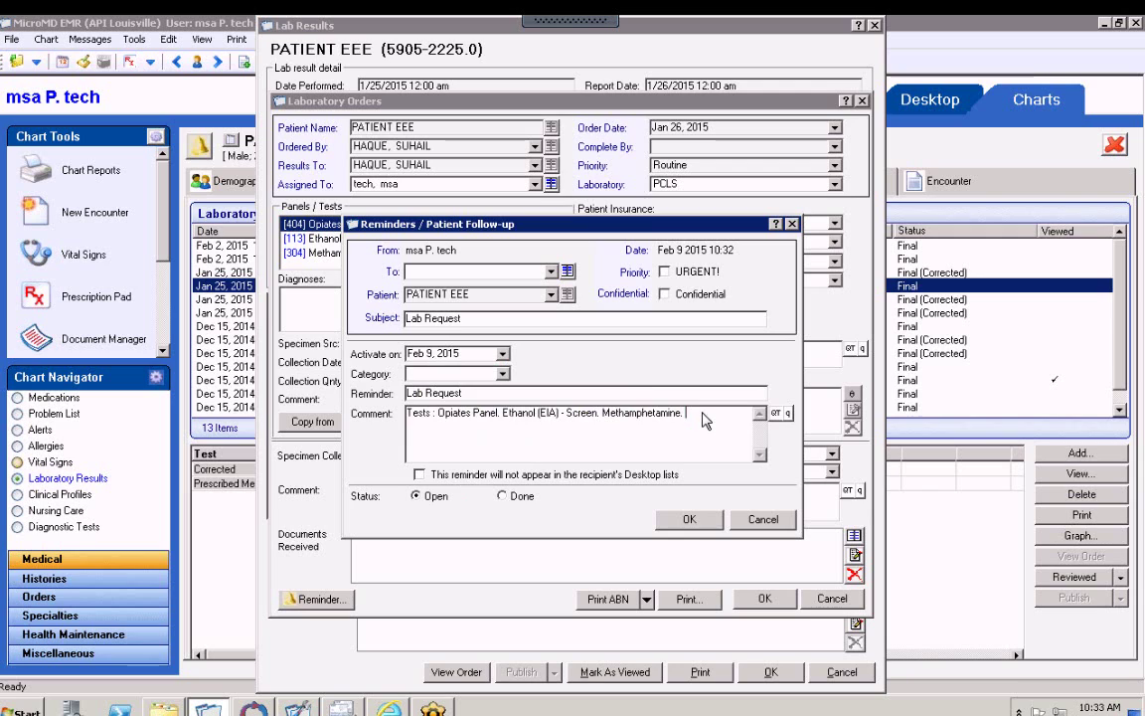
type("-- Please have p")
type("t return in ")
type("2 weeks")
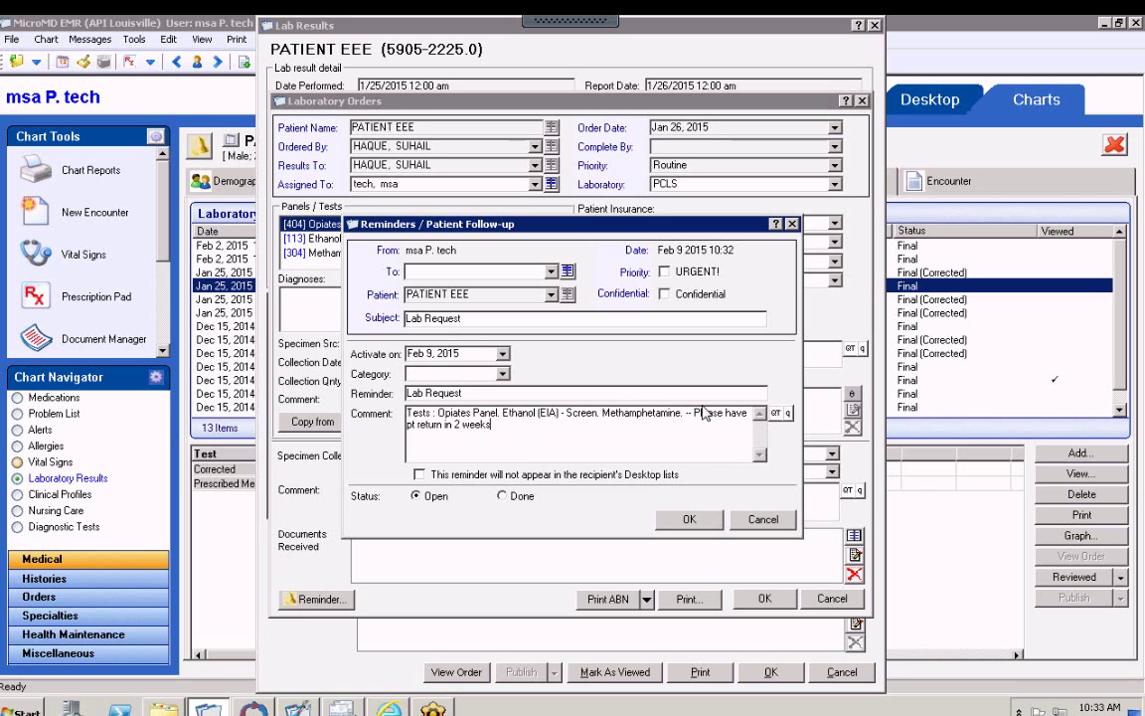
type(" for repeat labs")
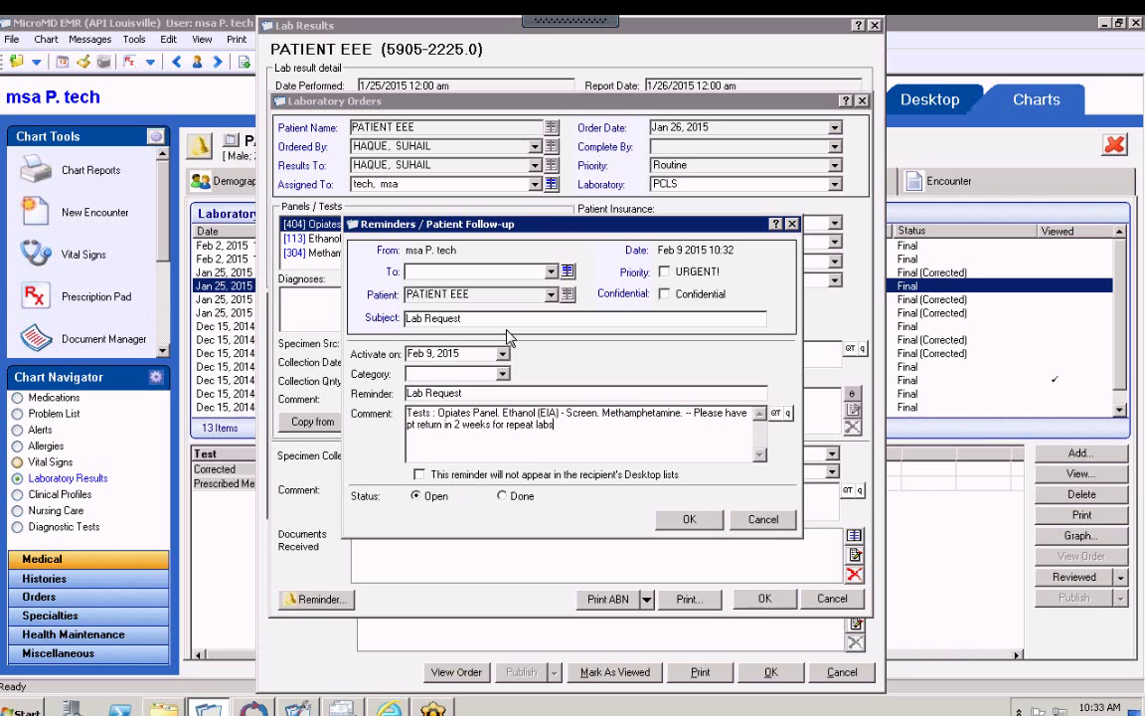
Set the reminder's To field to the tech user found by searching the System Users list.
left_click(549, 275)
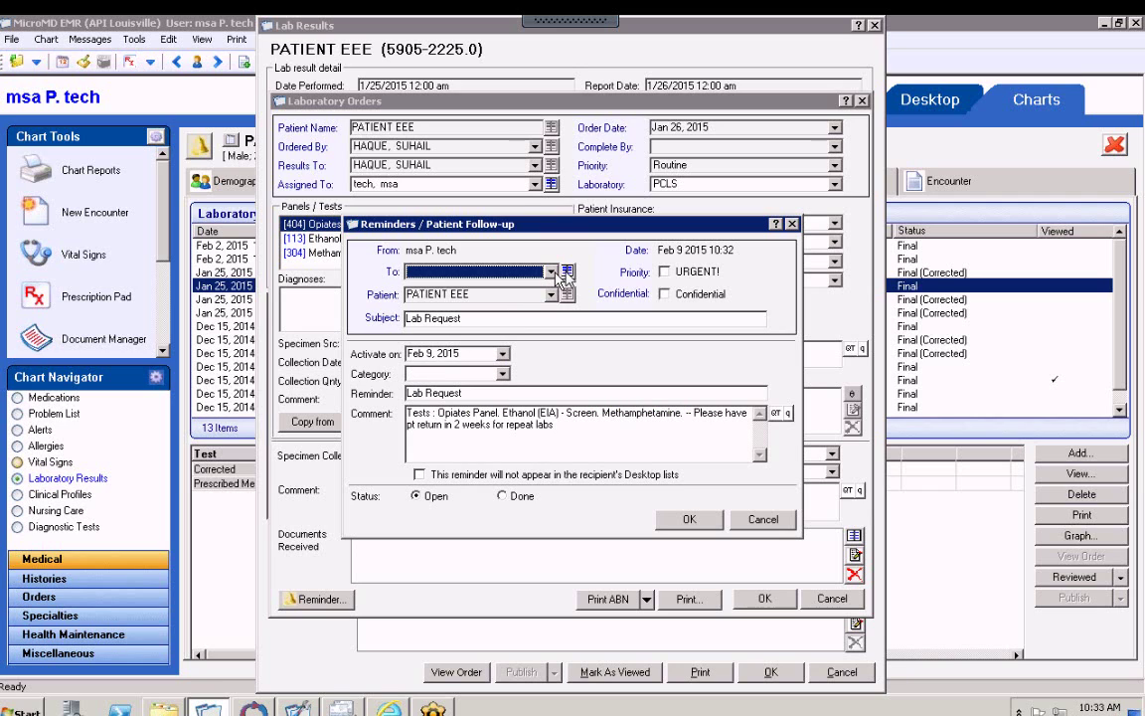
left_click(551, 273)
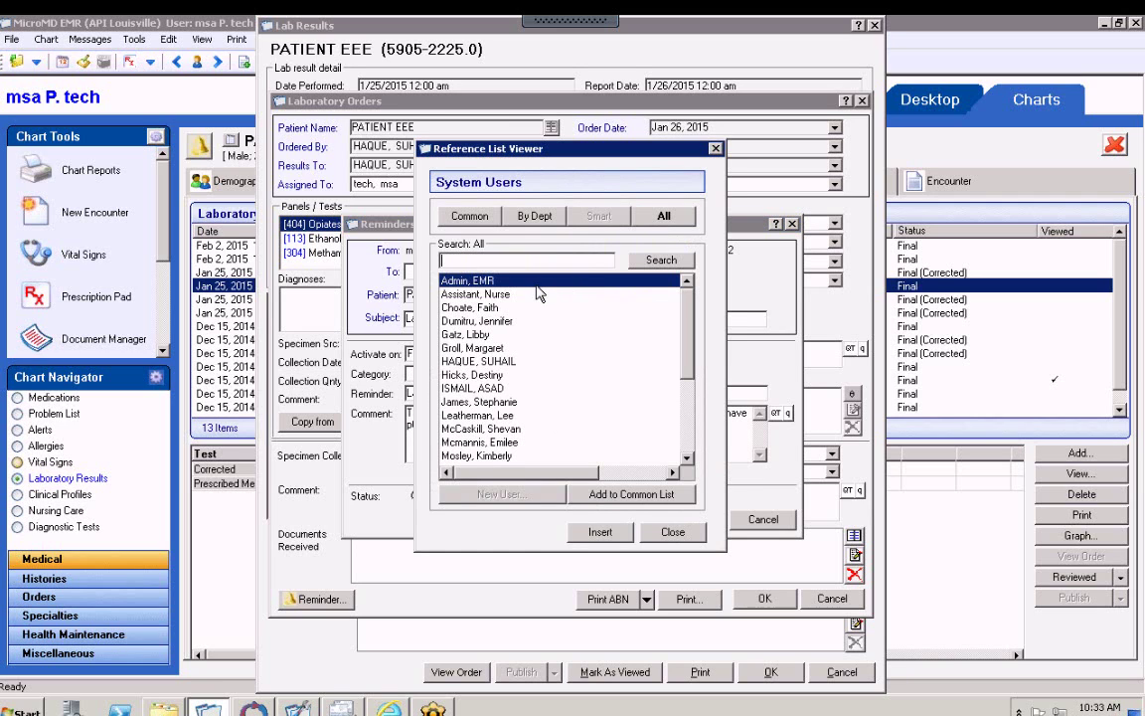
type("msa")
key("Return")
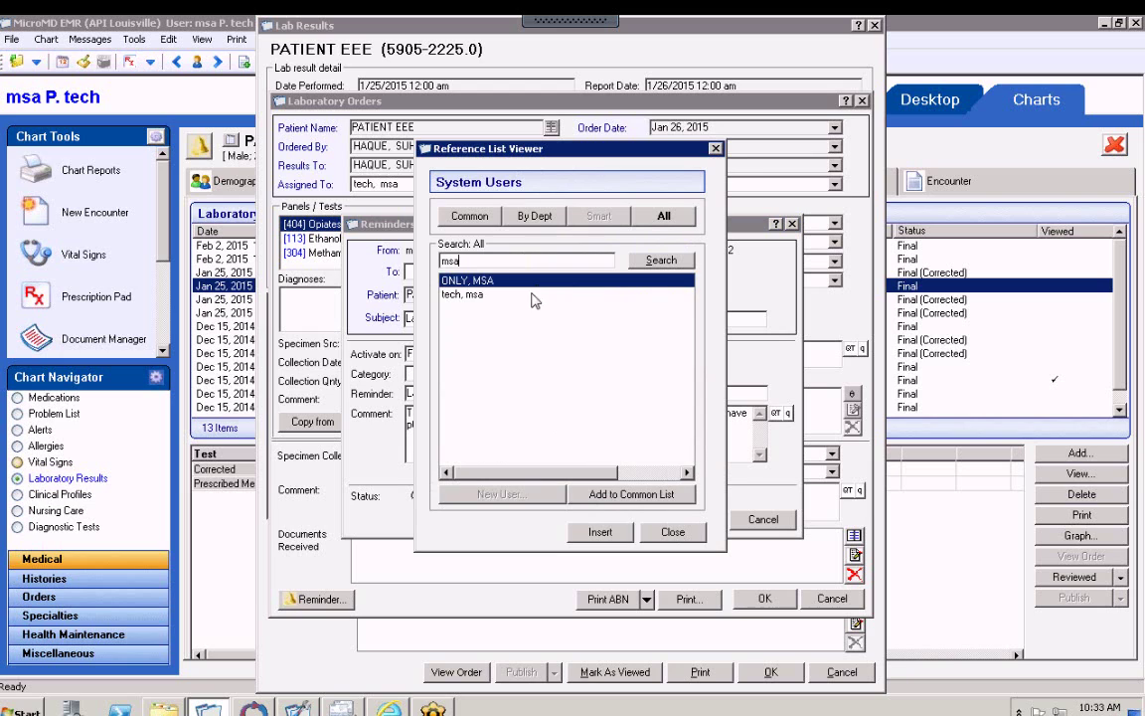
double_click(532, 296)
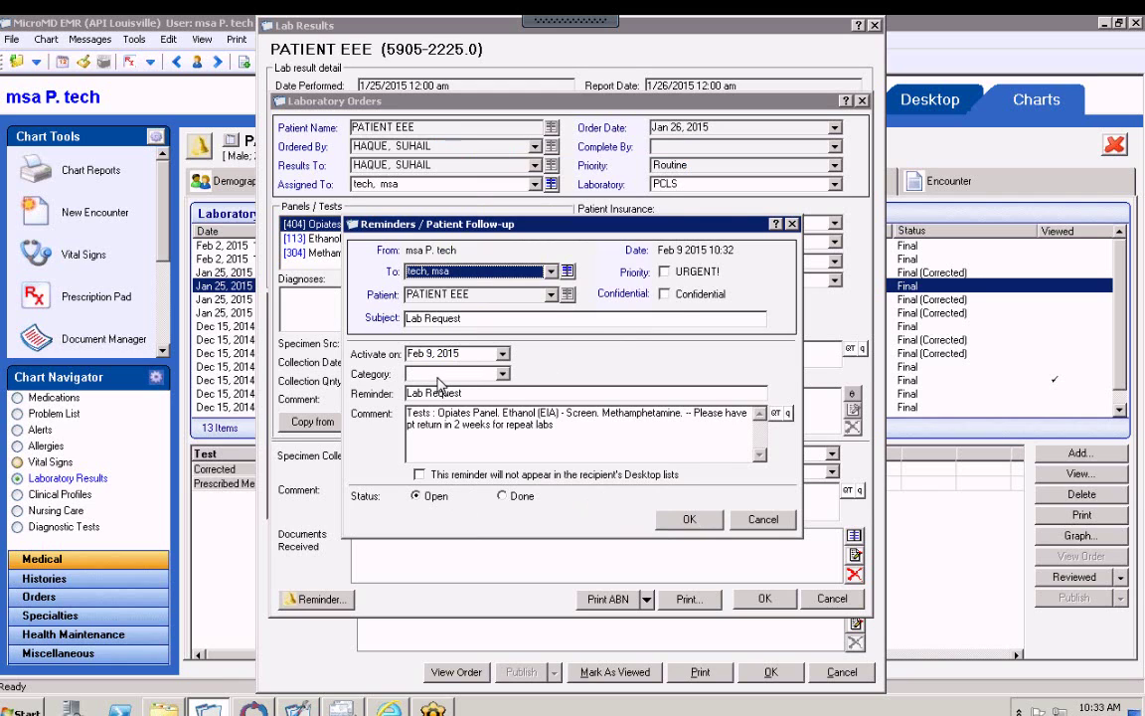
Save the reminder and lab order, mark ZZ15-000140 viewed, and display the Jan 25 LCMS-Opiates Panel.
left_click(689, 520)
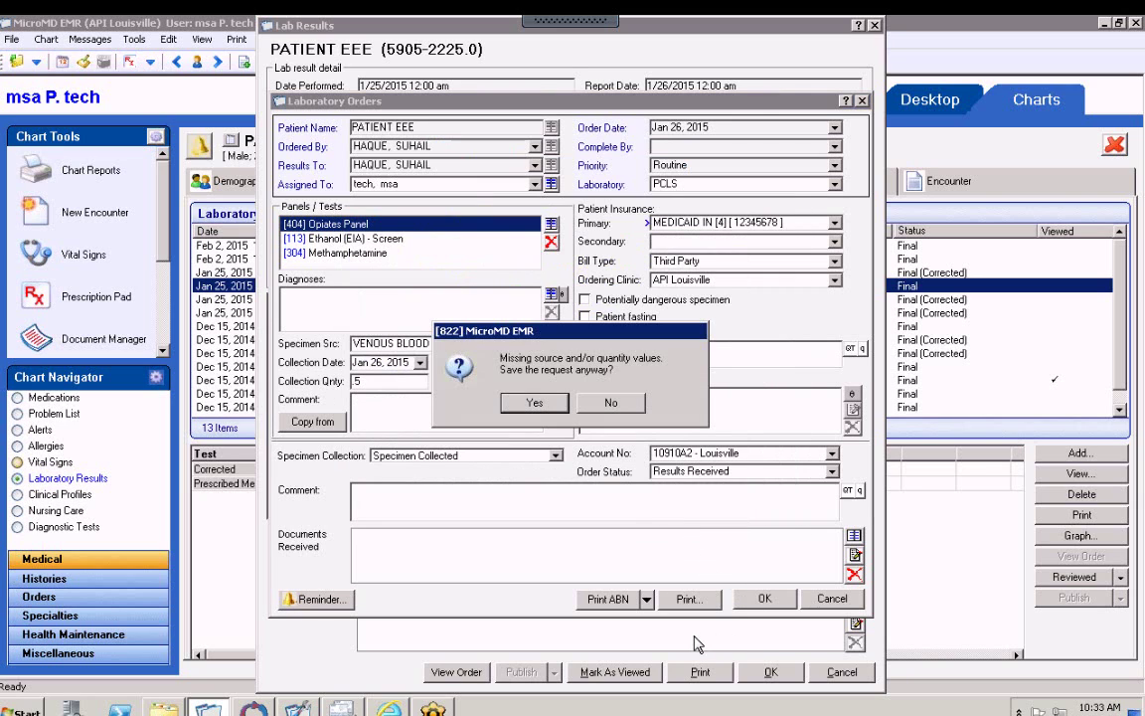
left_click(533, 401)
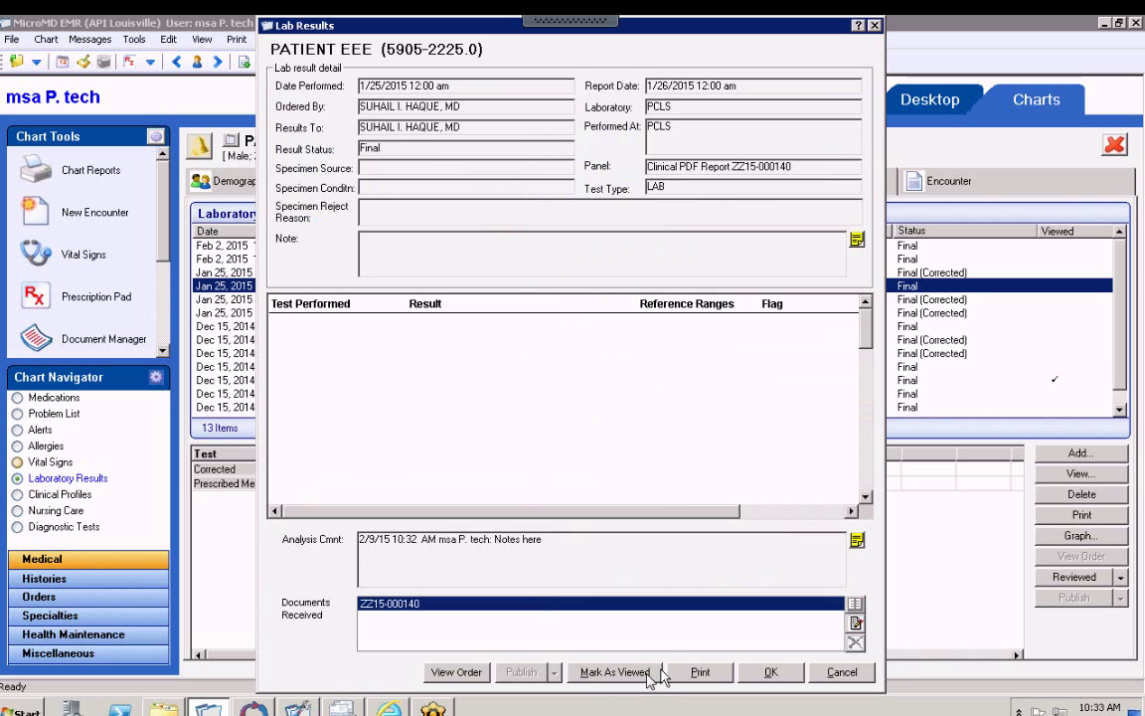
left_click(614, 672)
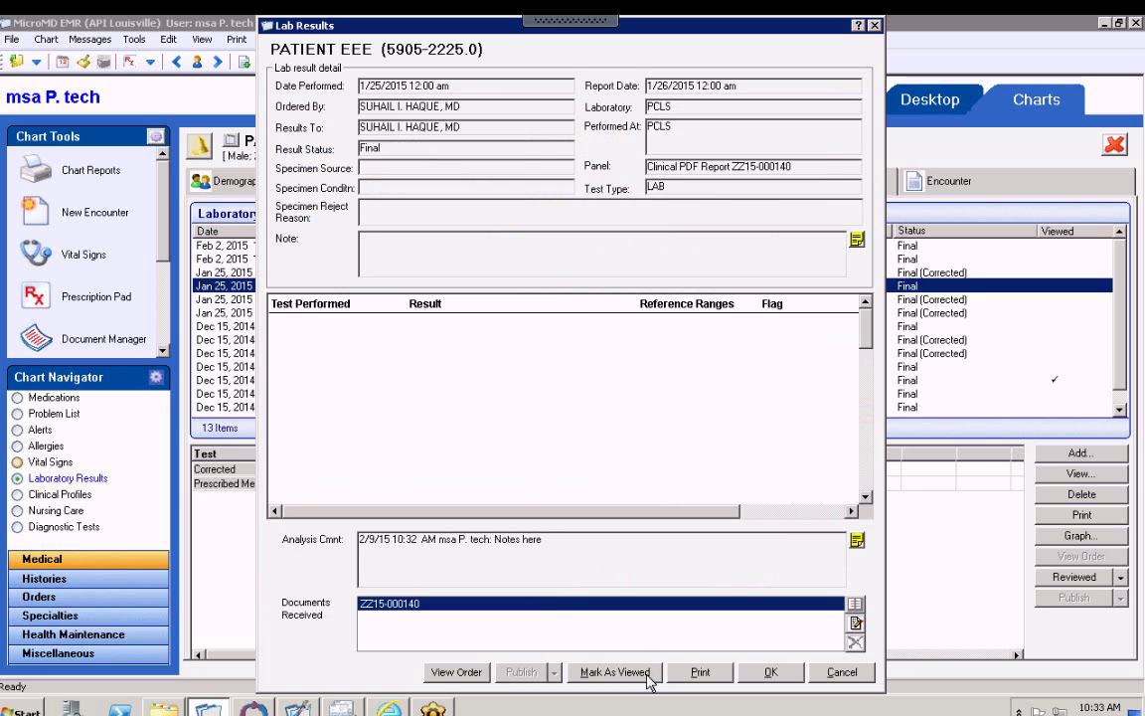
left_click(768, 673)
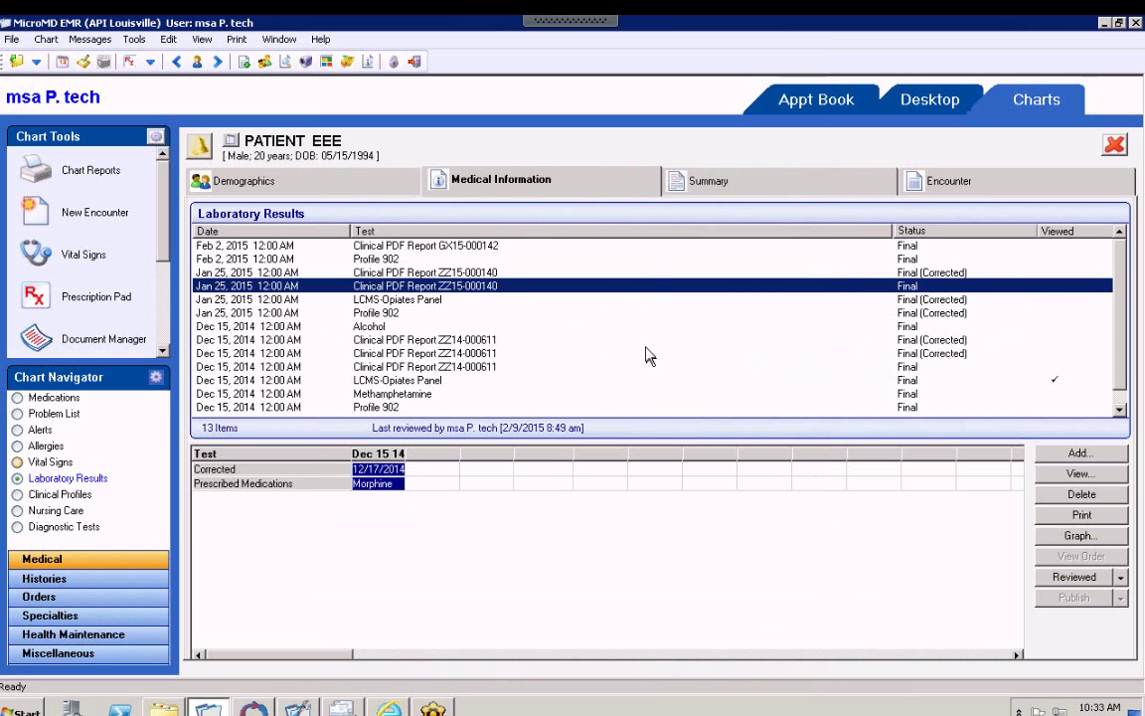
left_click(492, 300)
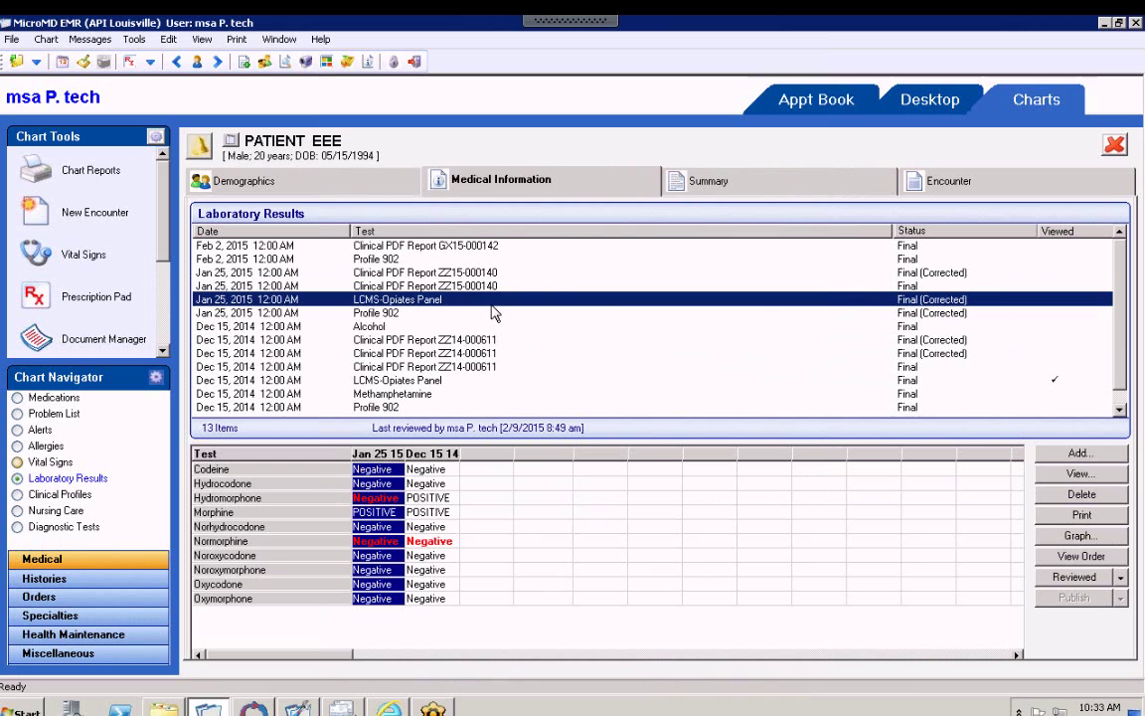
left_click(939, 105)
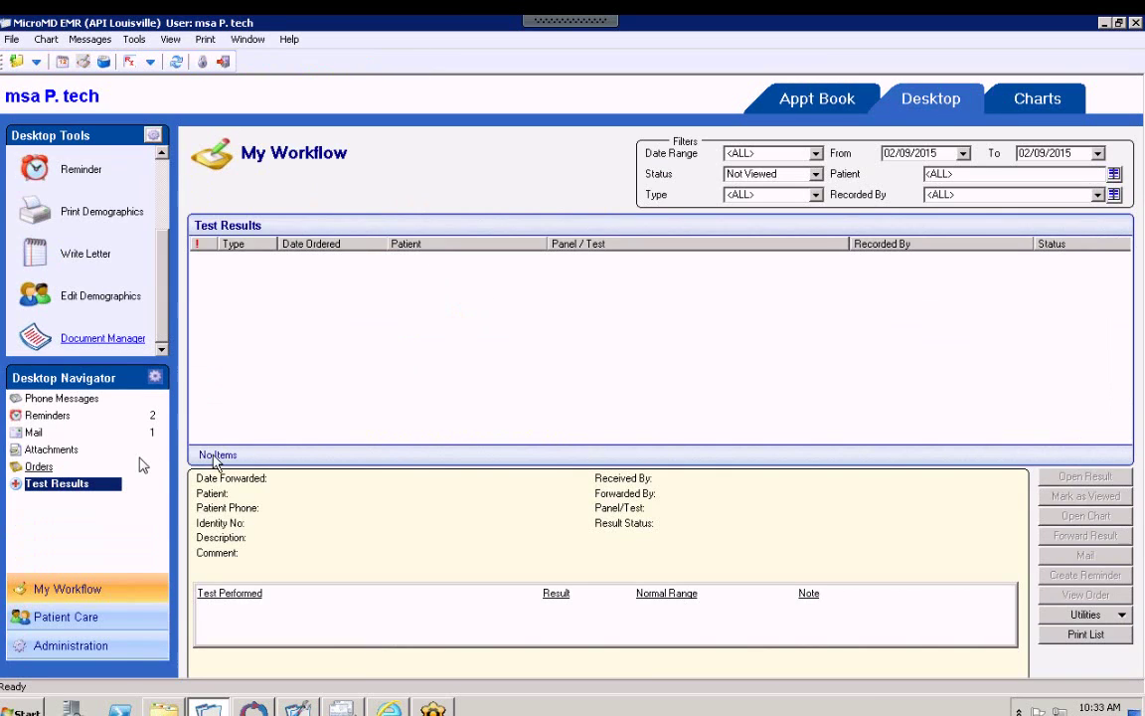
left_click(42, 466)
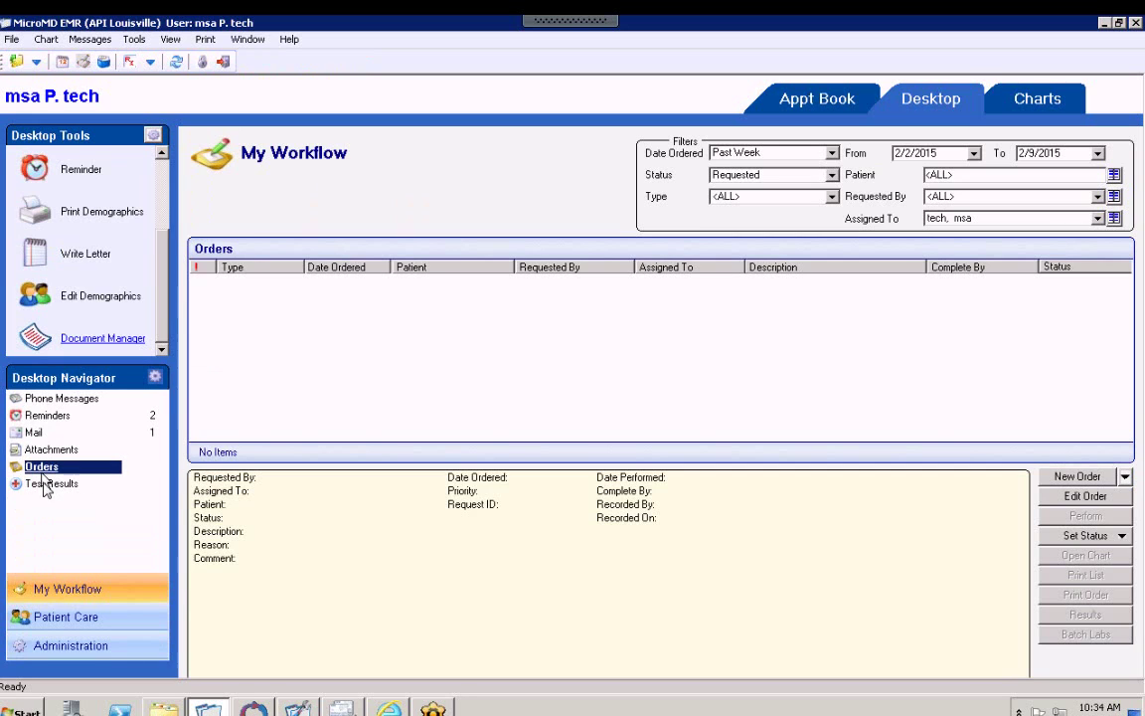
left_click(47, 485)
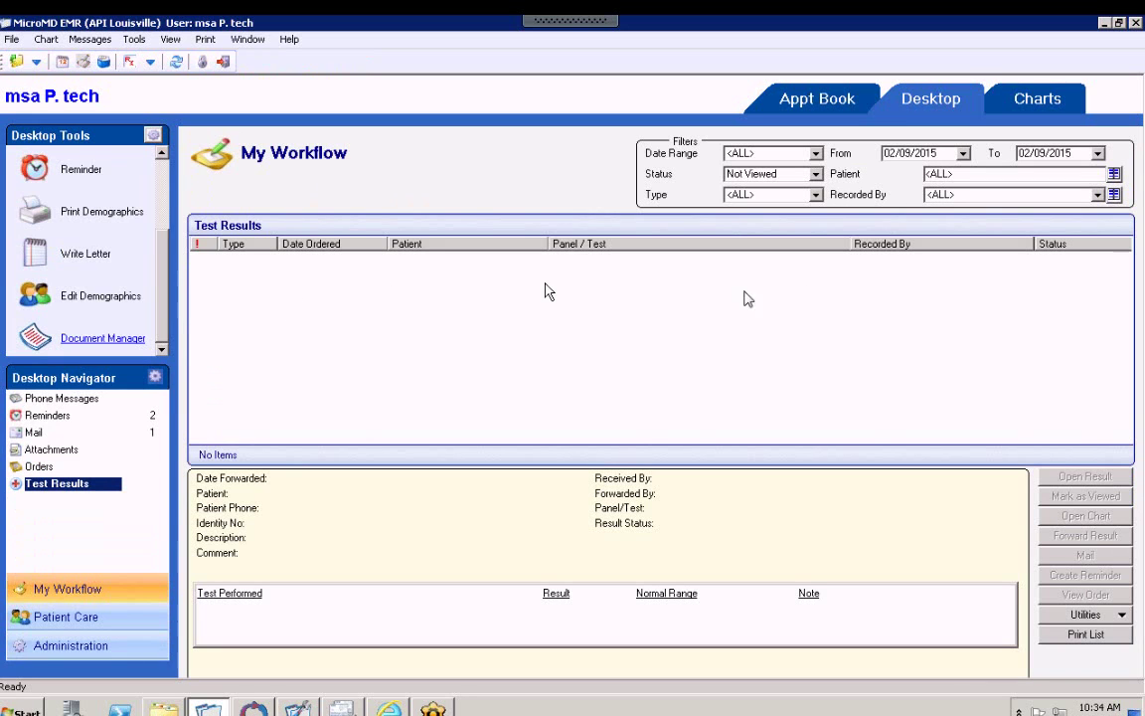
left_click(777, 177)
left_click(855, 301)
left_click(1048, 108)
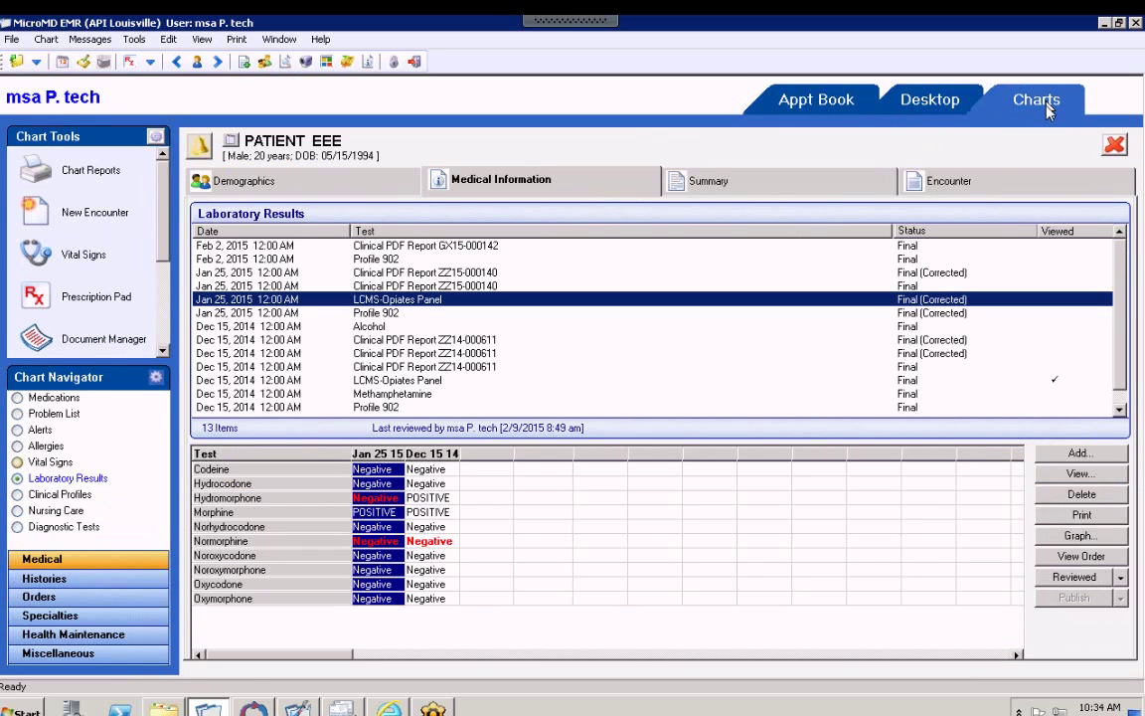
Compare the corrected and final ZZ15-000140 reports, then Feb 2 Profile 902 and GX15-000142.
left_click(429, 286)
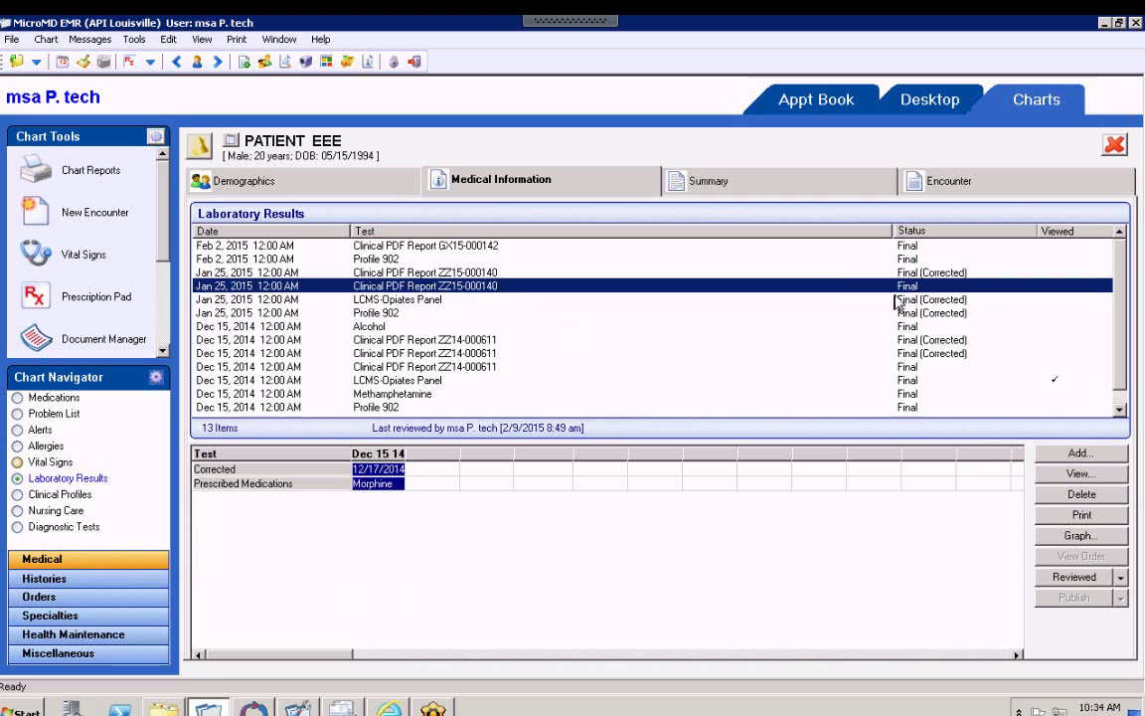
left_click(333, 272)
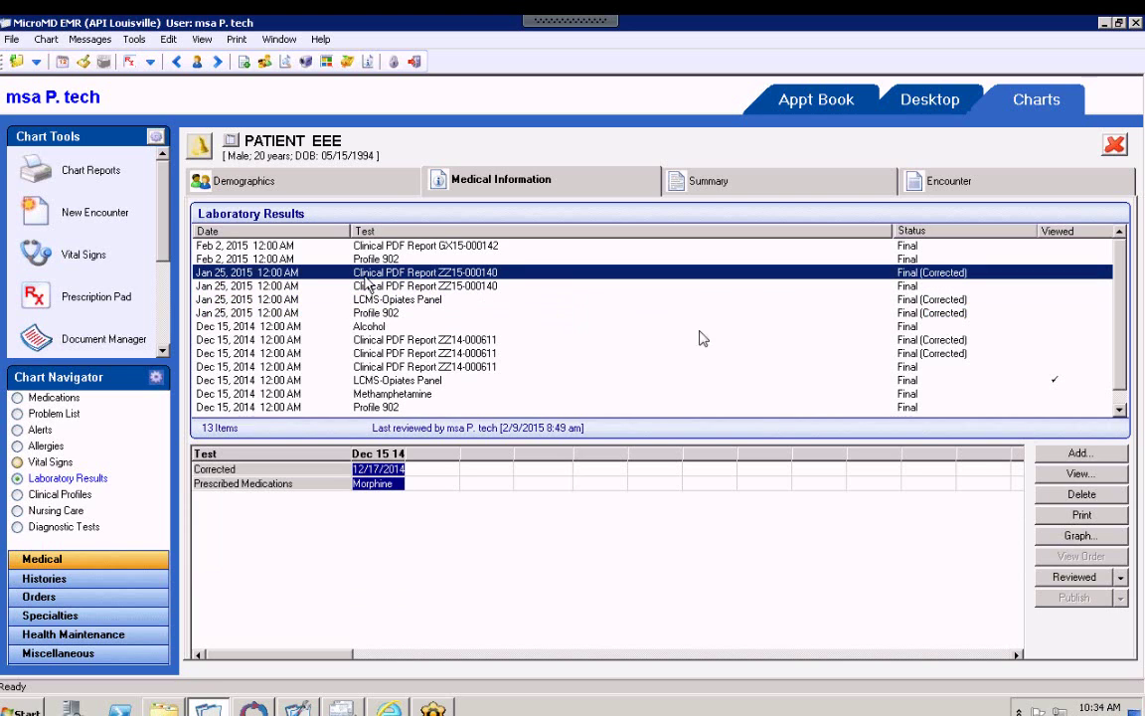
left_click(903, 285)
left_click(906, 276)
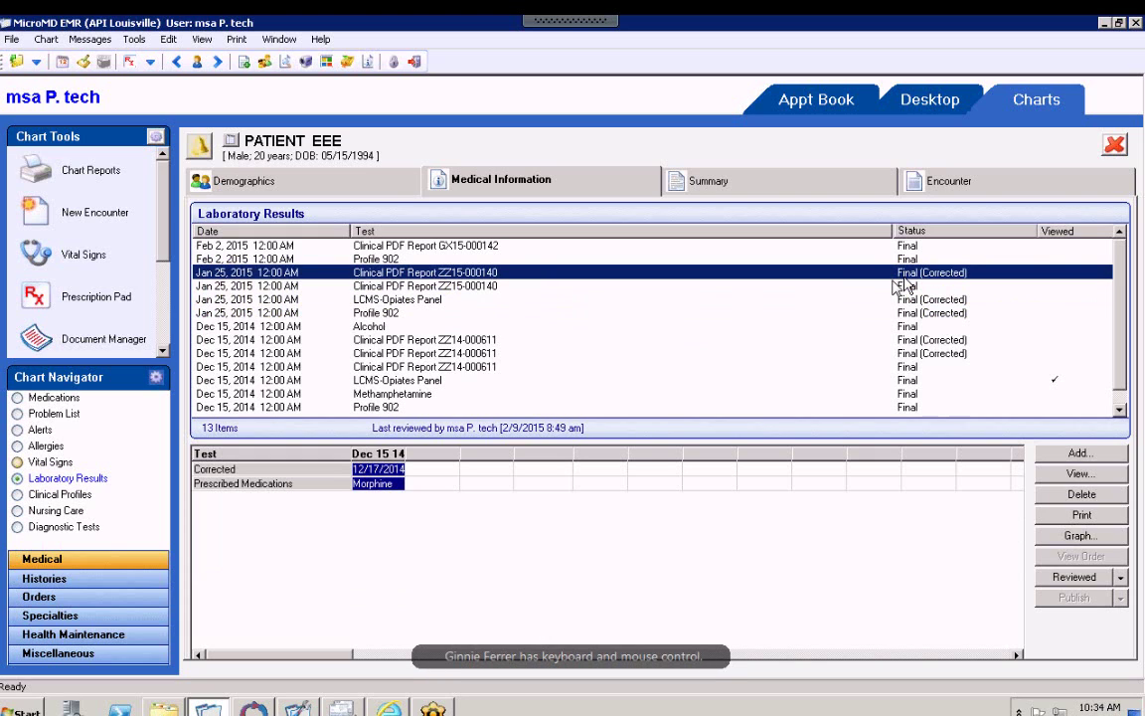
left_click(373, 257)
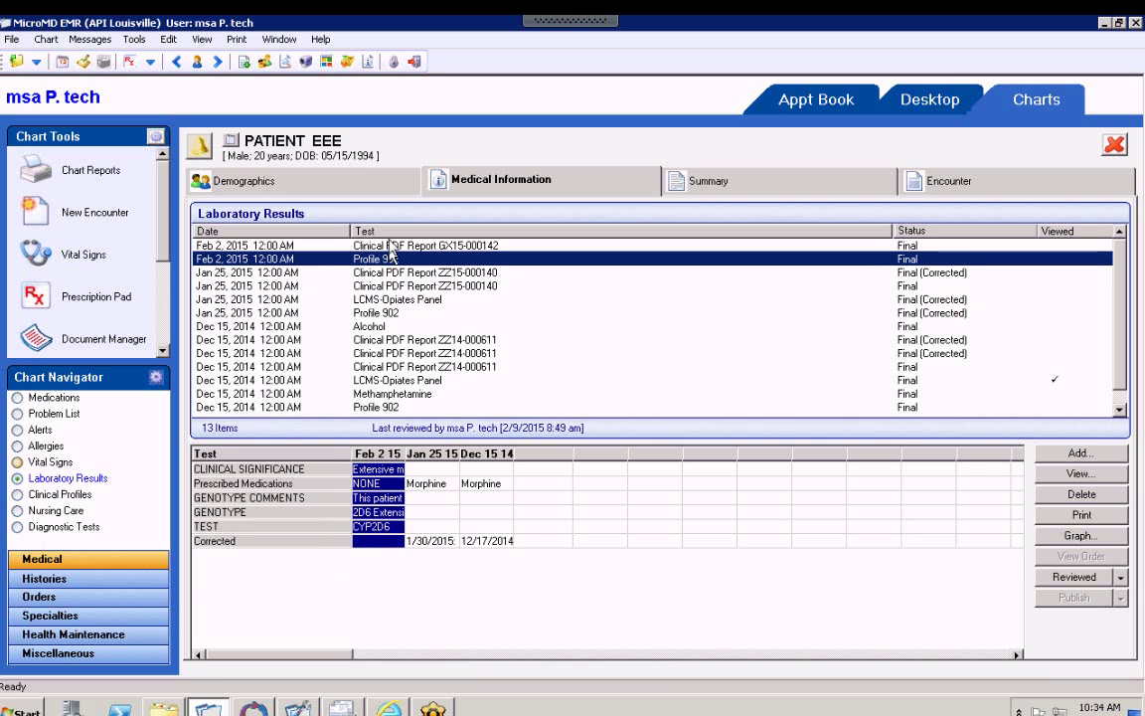
left_click(391, 246)
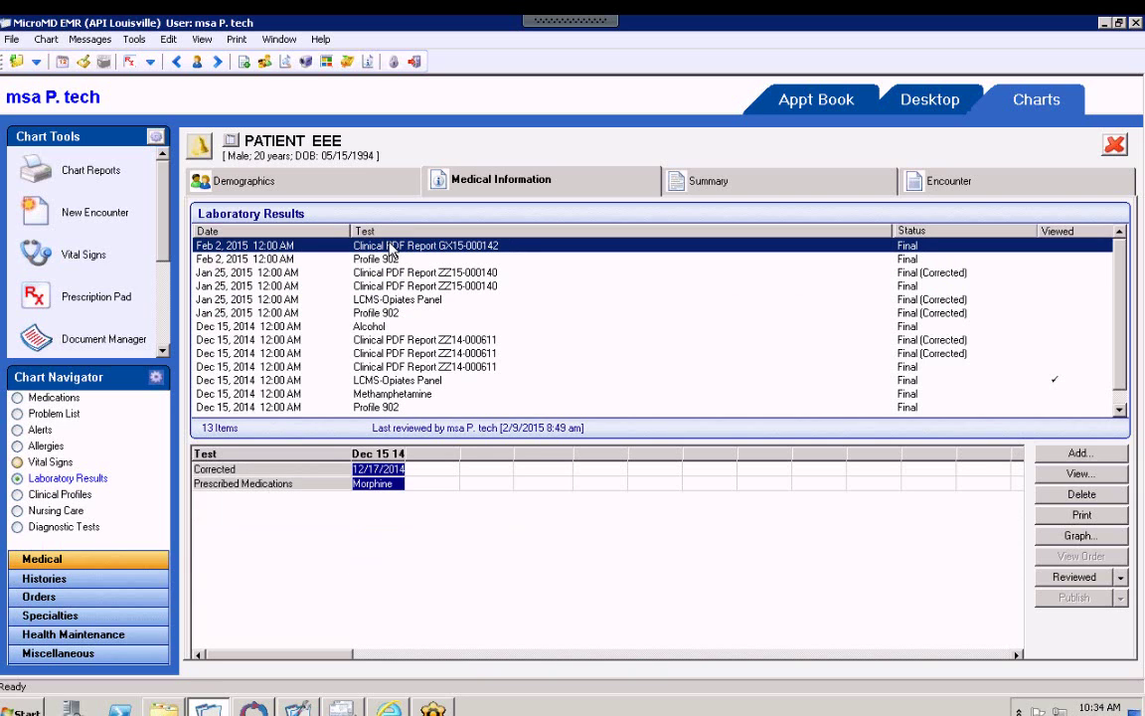
Open the GX15-000142 result details and preview its attached PCLS laboratory report PDF.
double_click(391, 249)
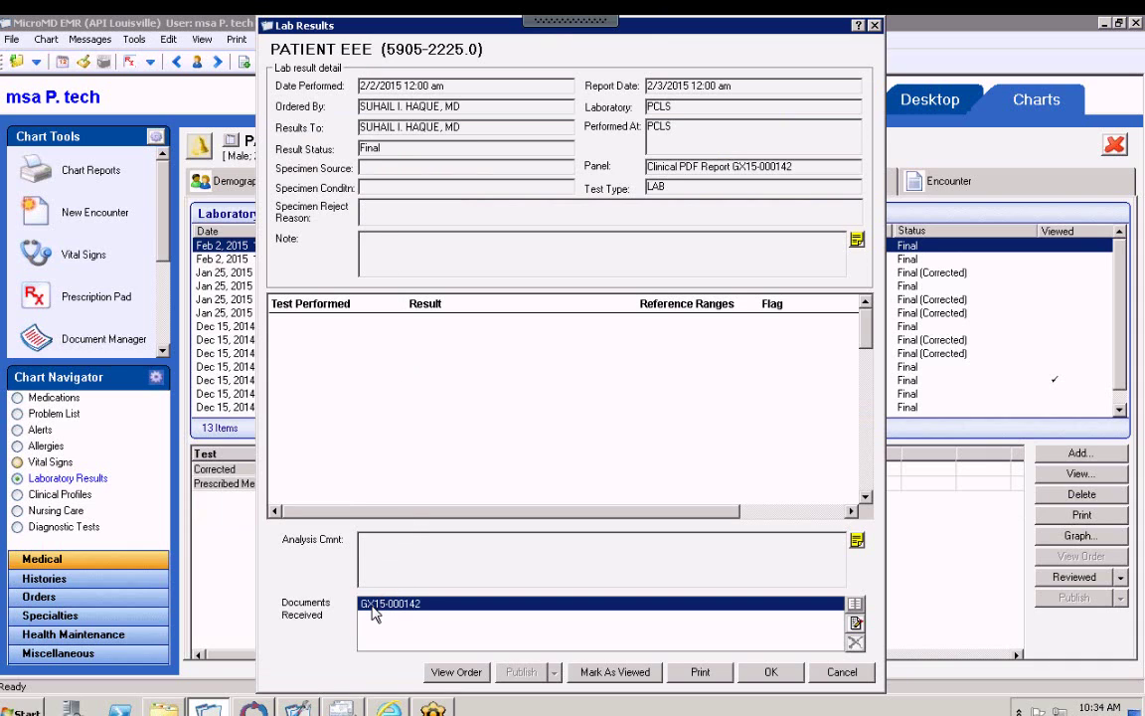
key("alt+Tab")
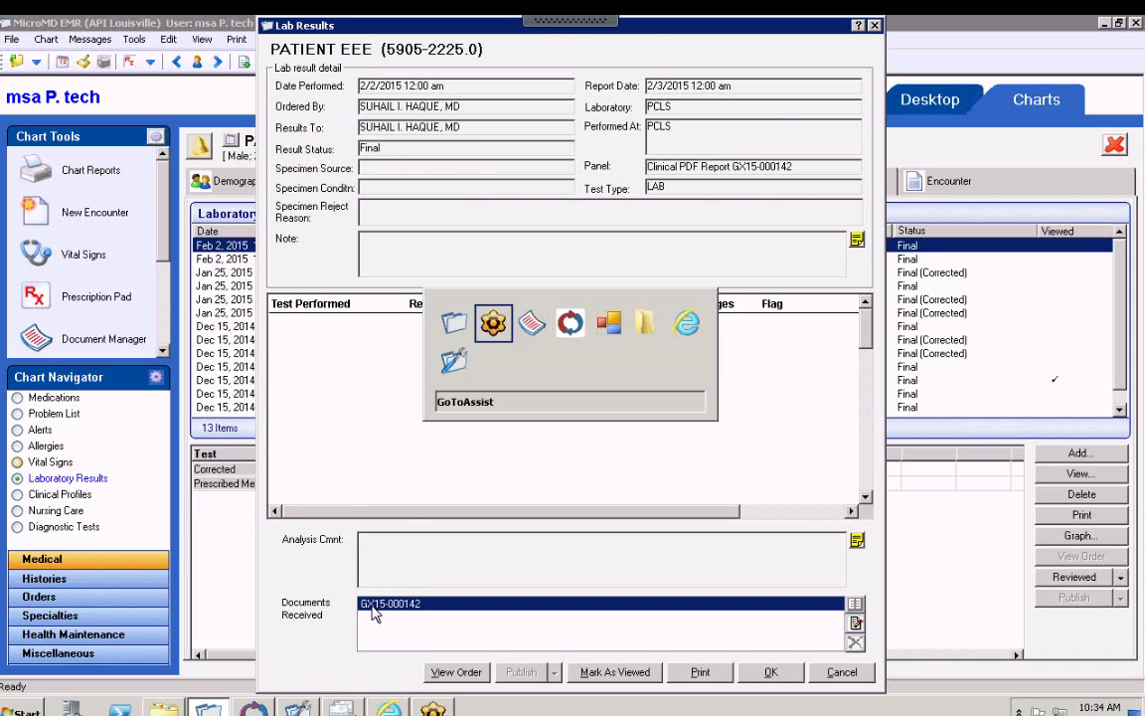
key("alt+Tab")
key("alt+Tab")
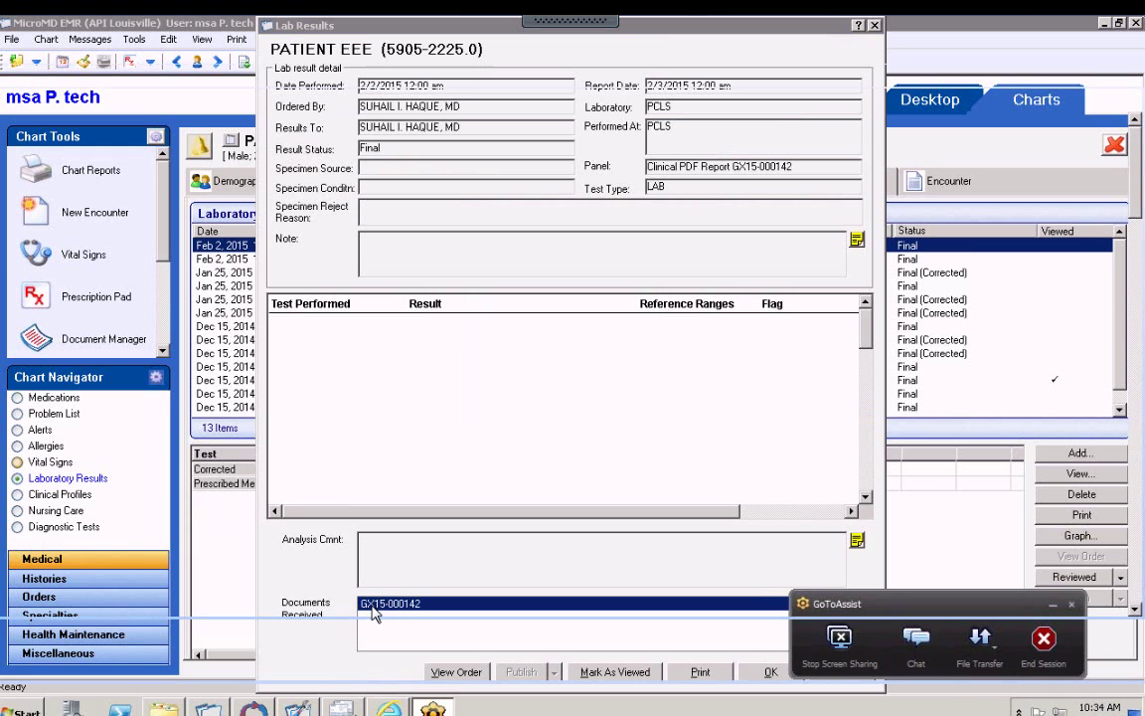
double_click(375, 613)
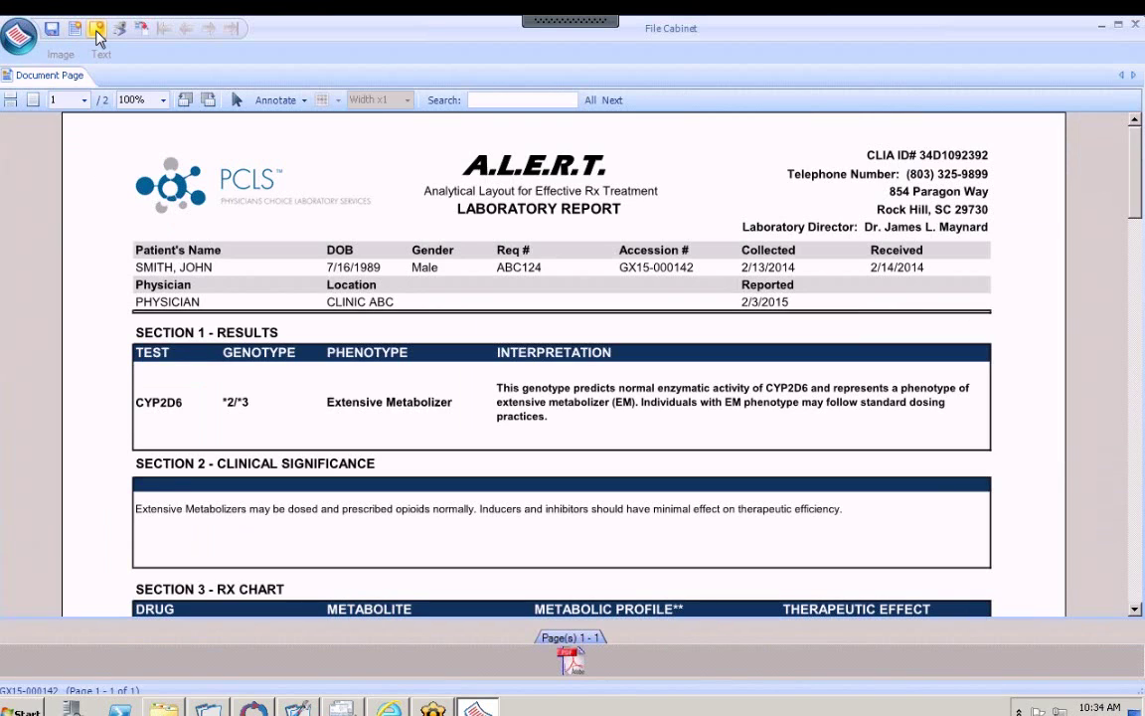
left_click(1136, 25)
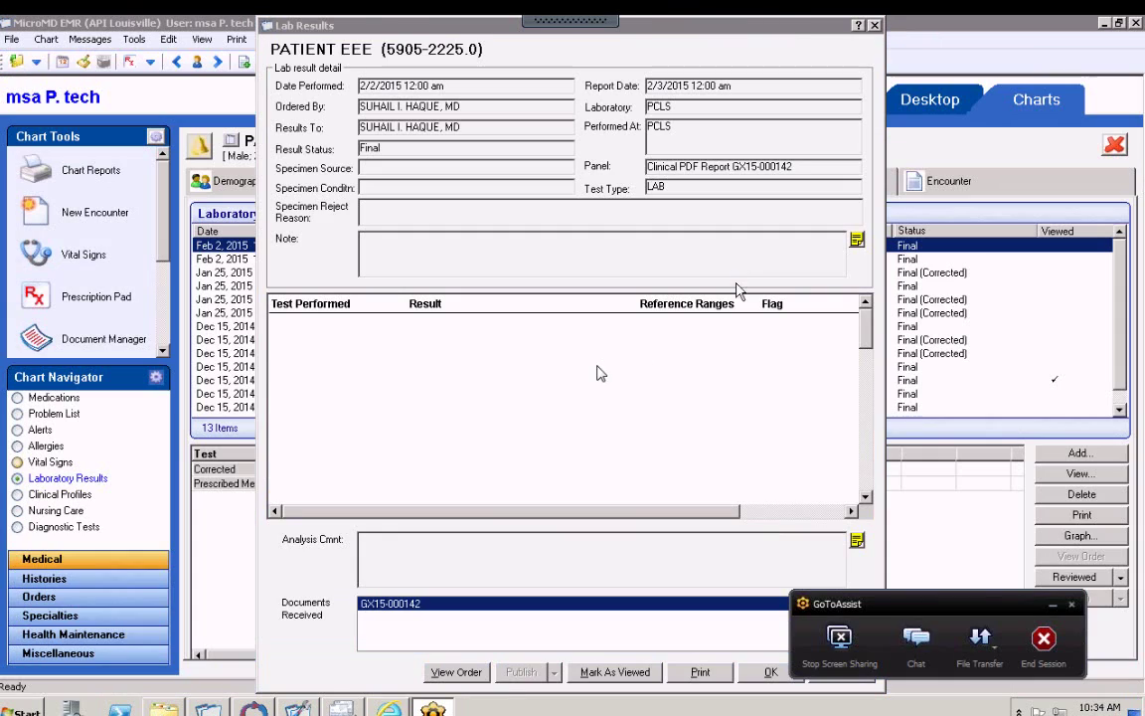
left_click(515, 575)
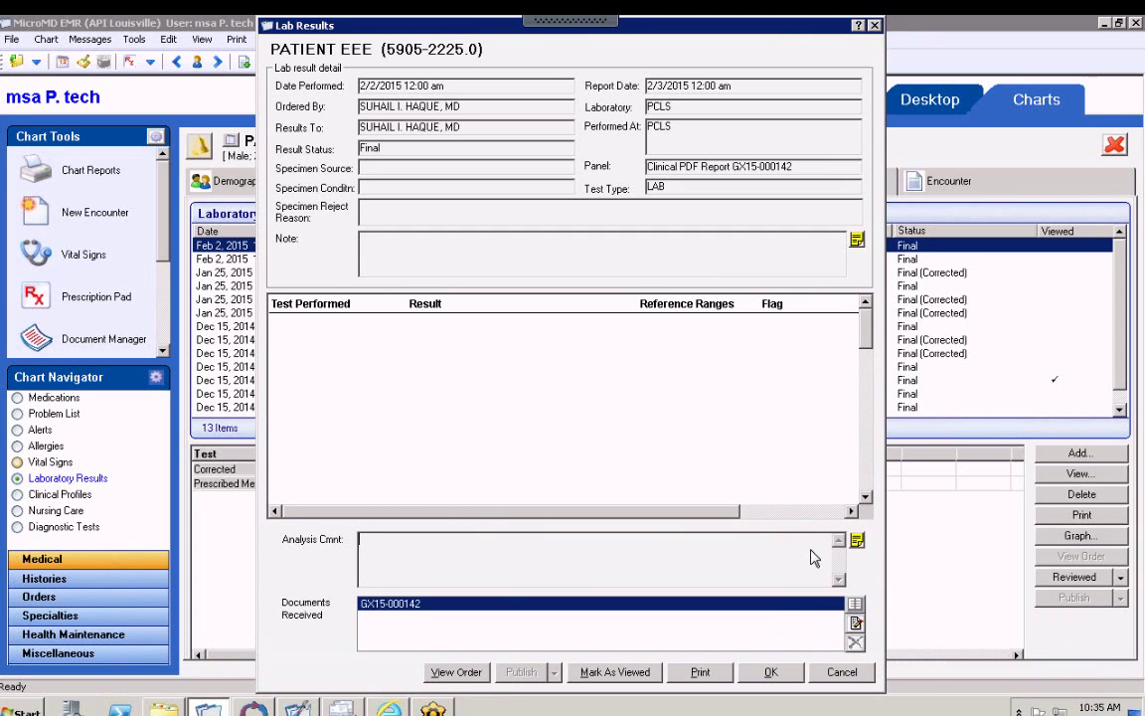
Add the analysis note 'Repeat in 2 weeks - looks as expected but range is slightly' and mark GX15-000142 viewed.
left_click(856, 542)
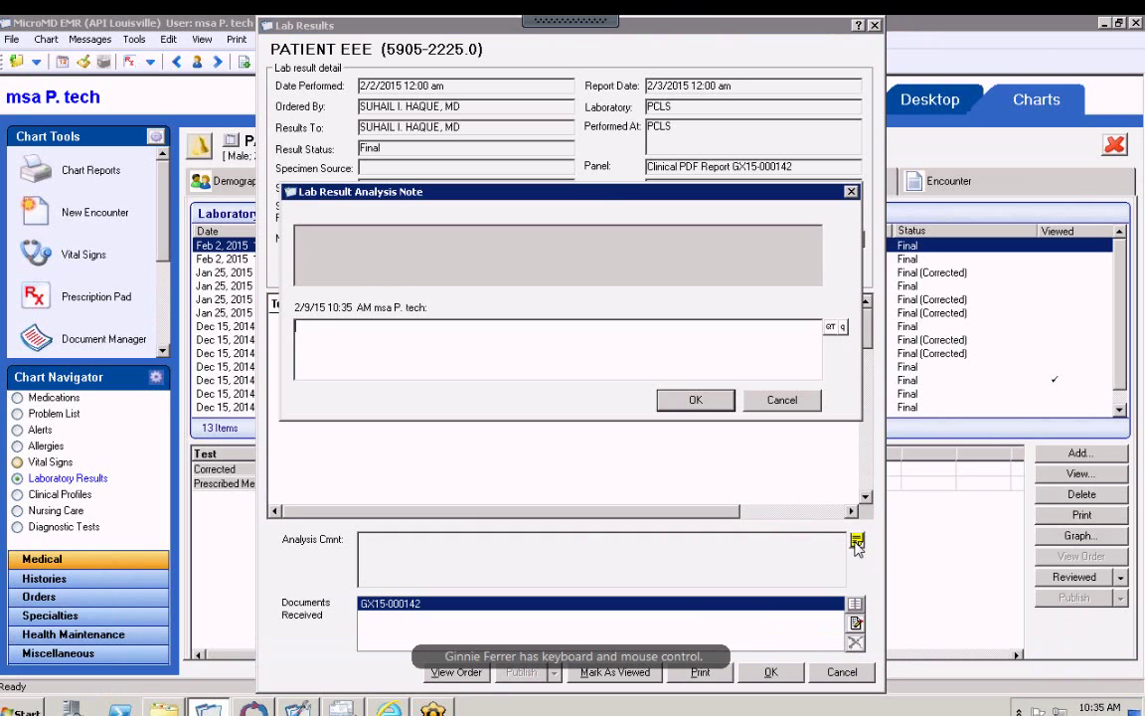
type("t in 2 weeks - looks as")
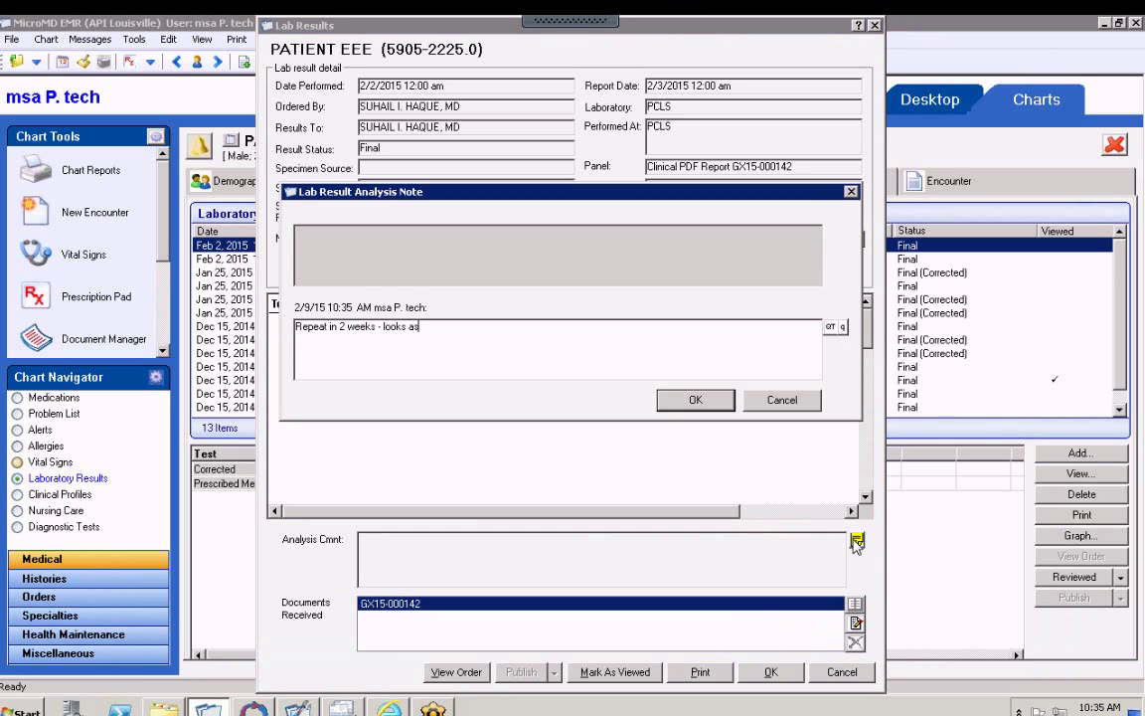
type(" expected but range is s")
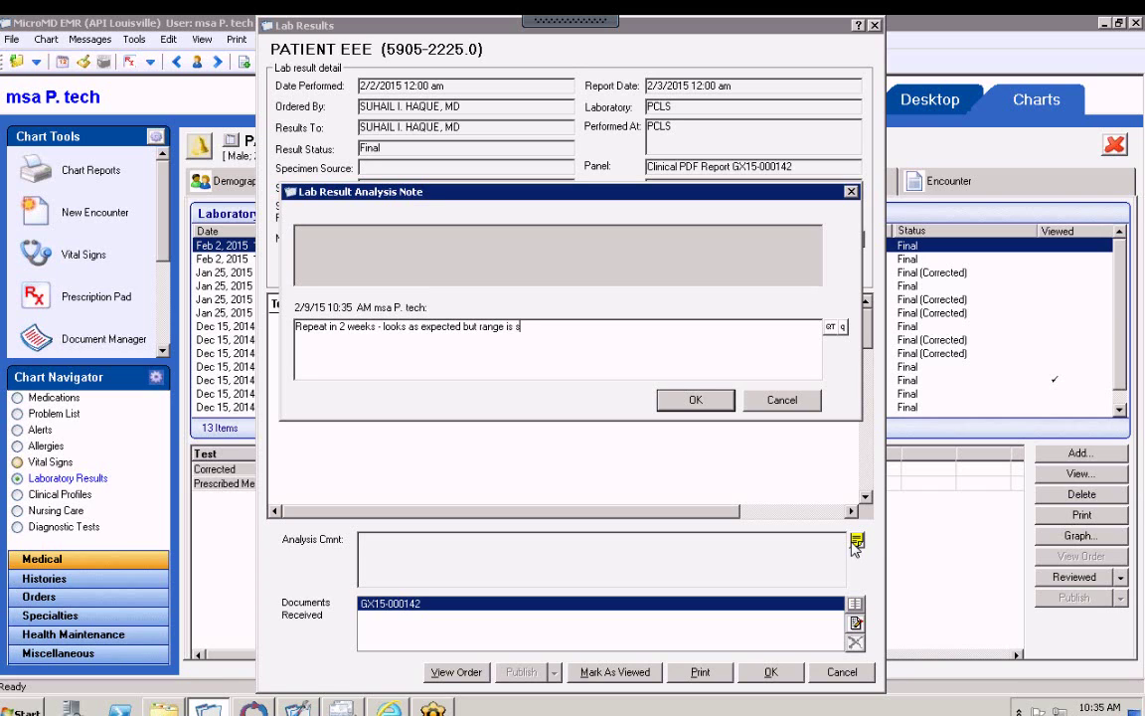
type("lightly high")
left_click(695, 400)
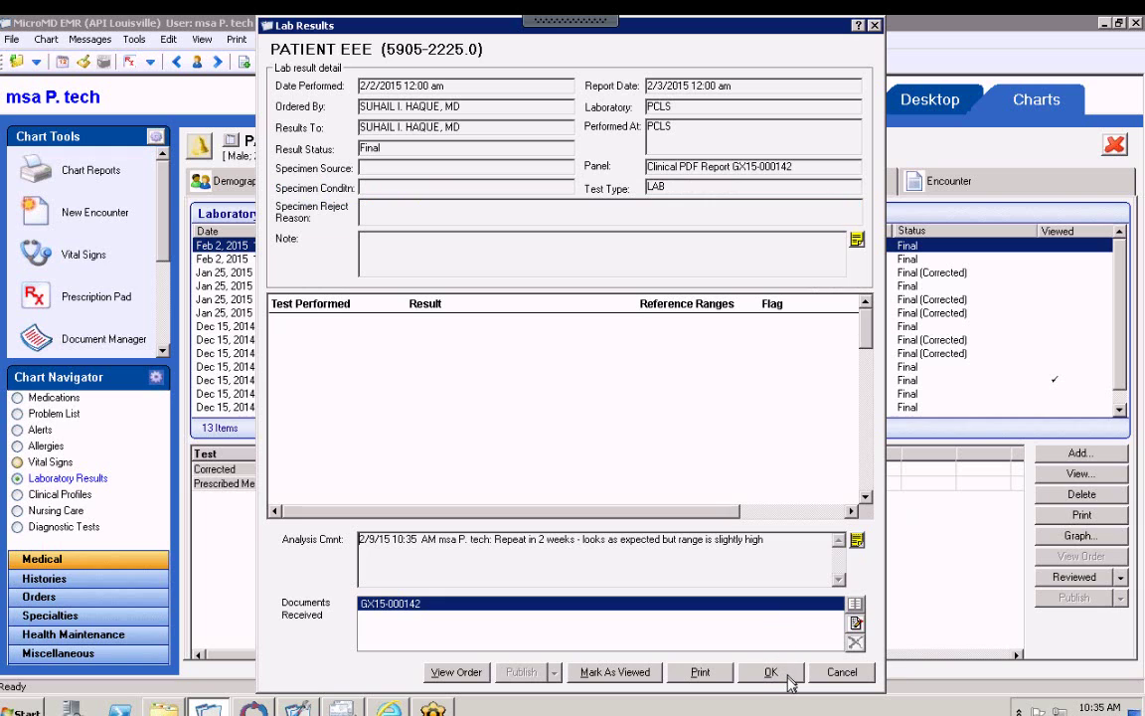
left_click(661, 673)
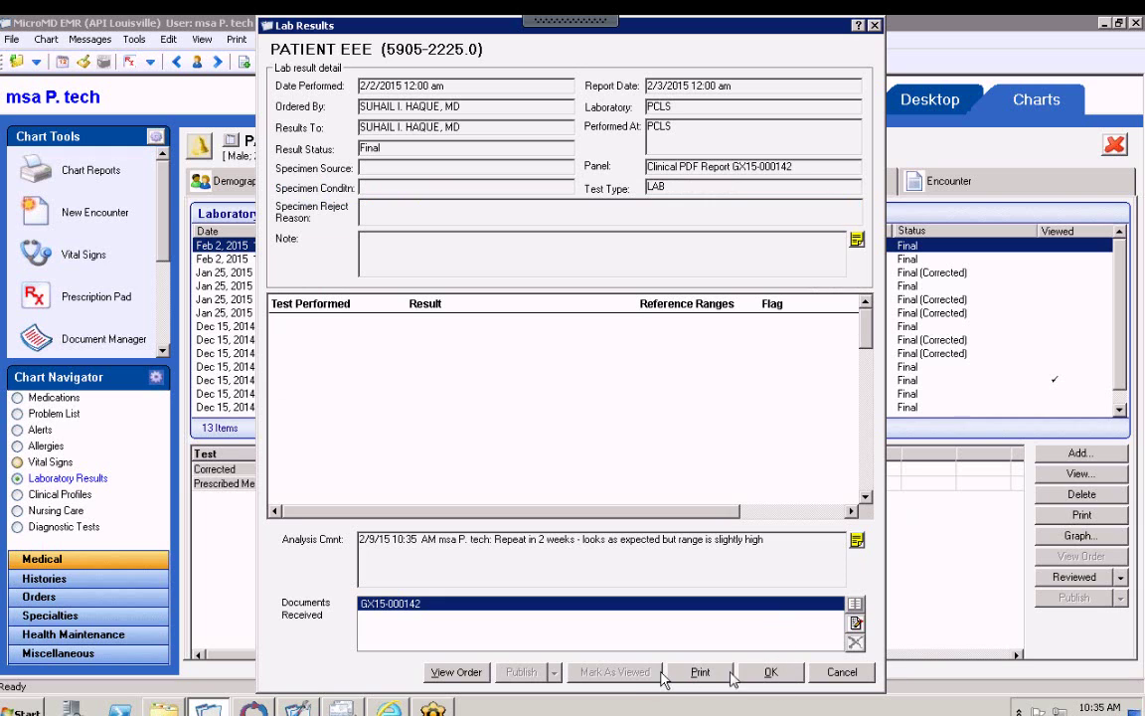
left_click(771, 674)
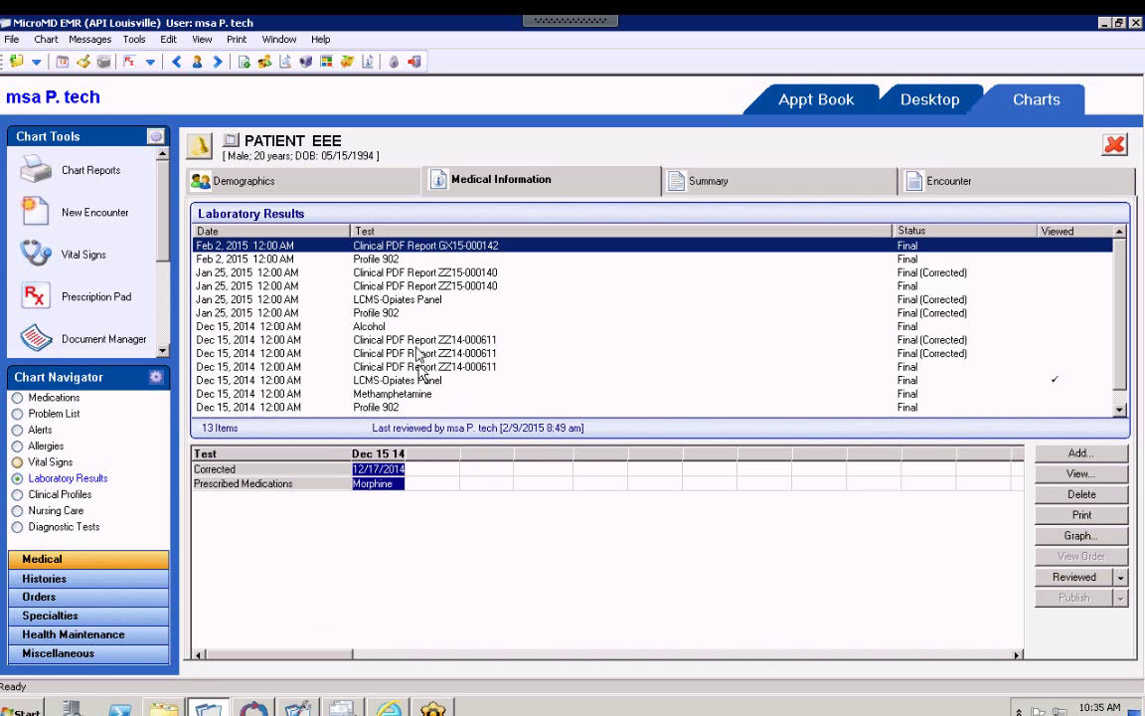
Select the Jan 25, 2015 LCMS-Opiates Panel row to compare it with Dec 15, 2014.
left_click(406, 301)
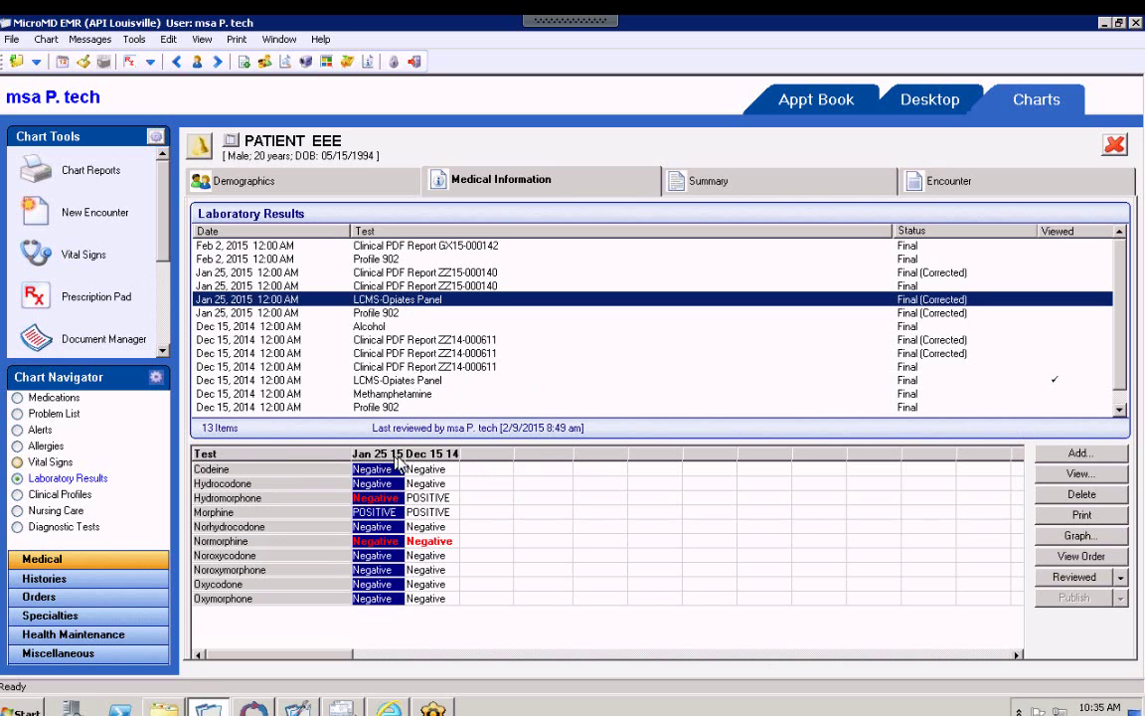